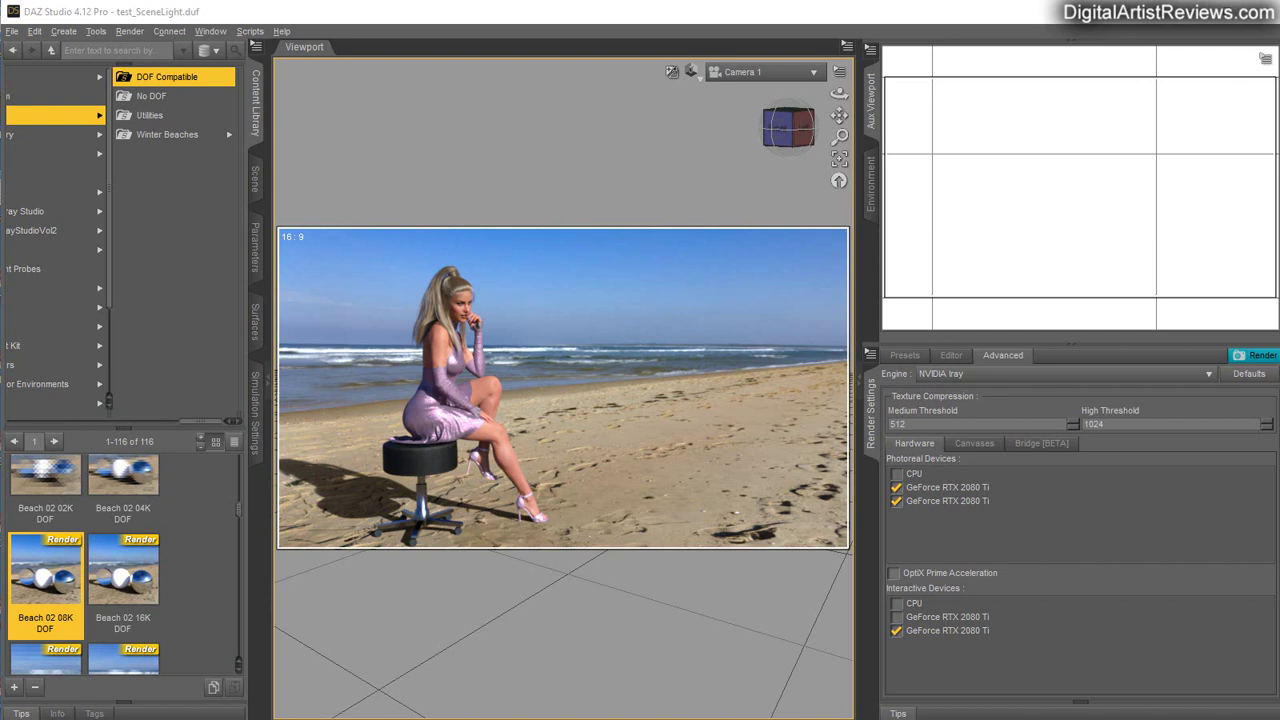
# - Turn off Post Denoiser Available in the Filtering render settings and check which hardware devices are enabled
pyautogui.click(953, 357)
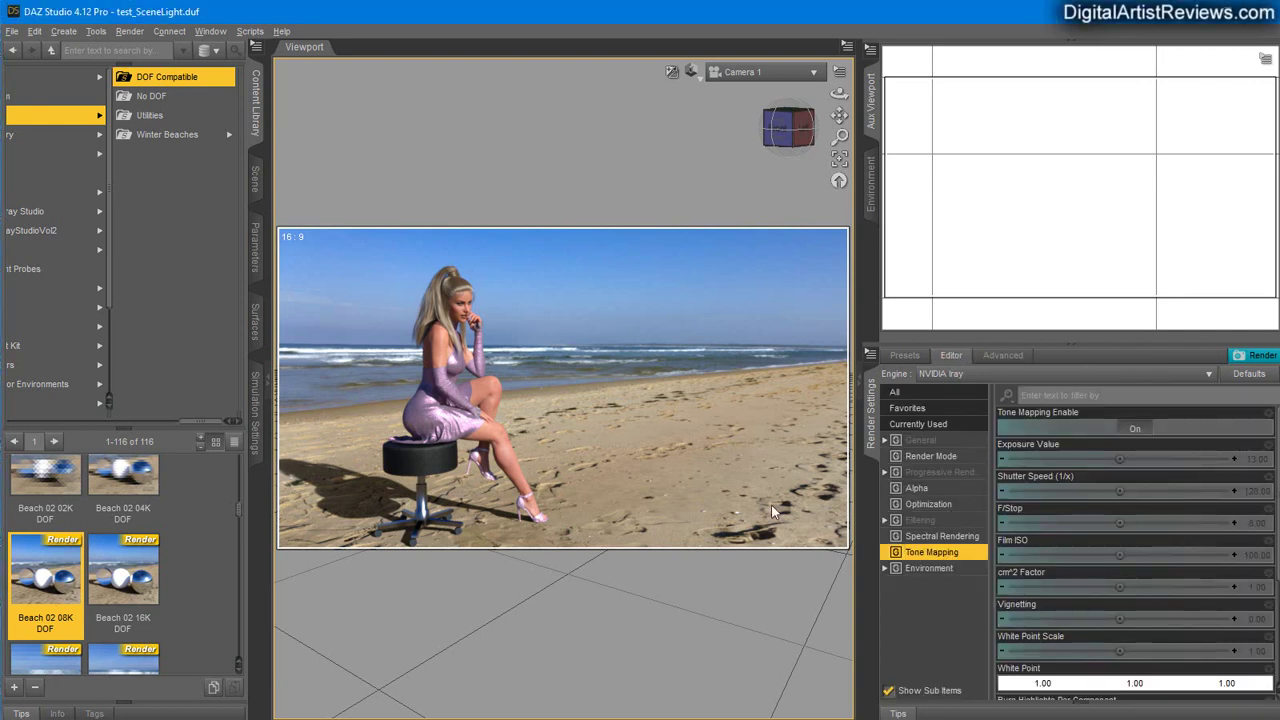
pyautogui.click(129, 31)
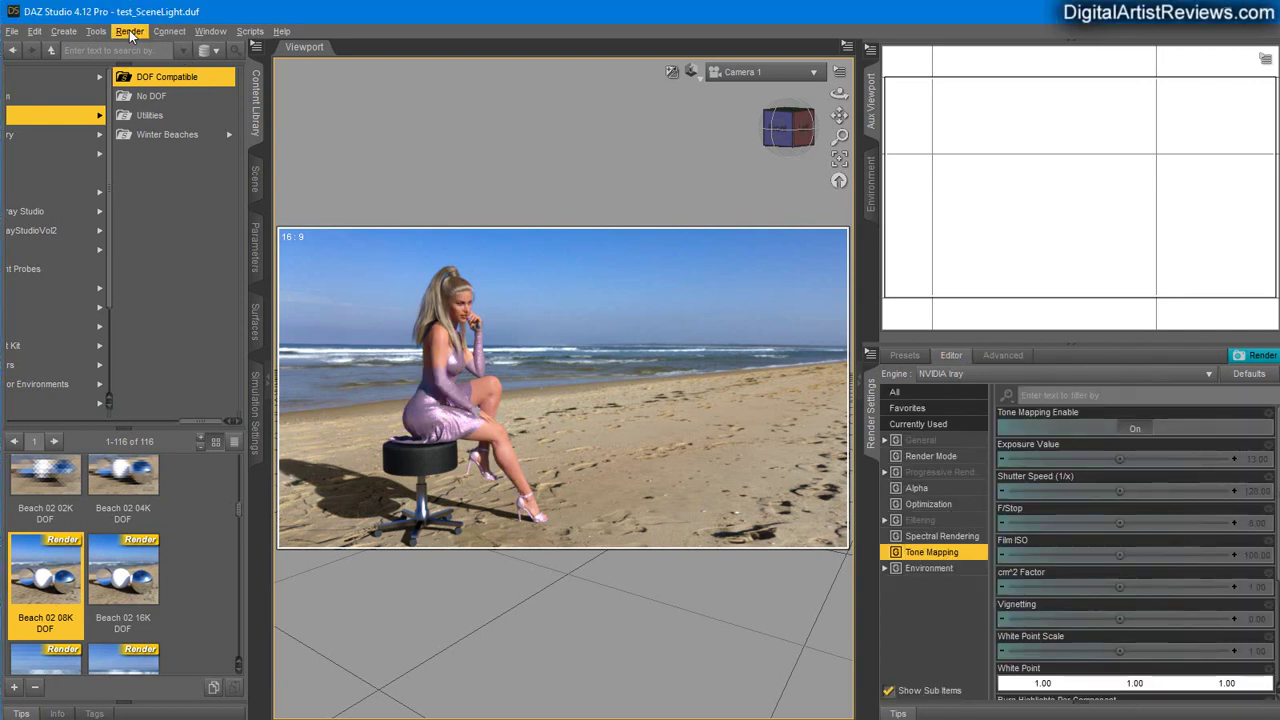
pyautogui.click(327, 30)
pyautogui.click(918, 520)
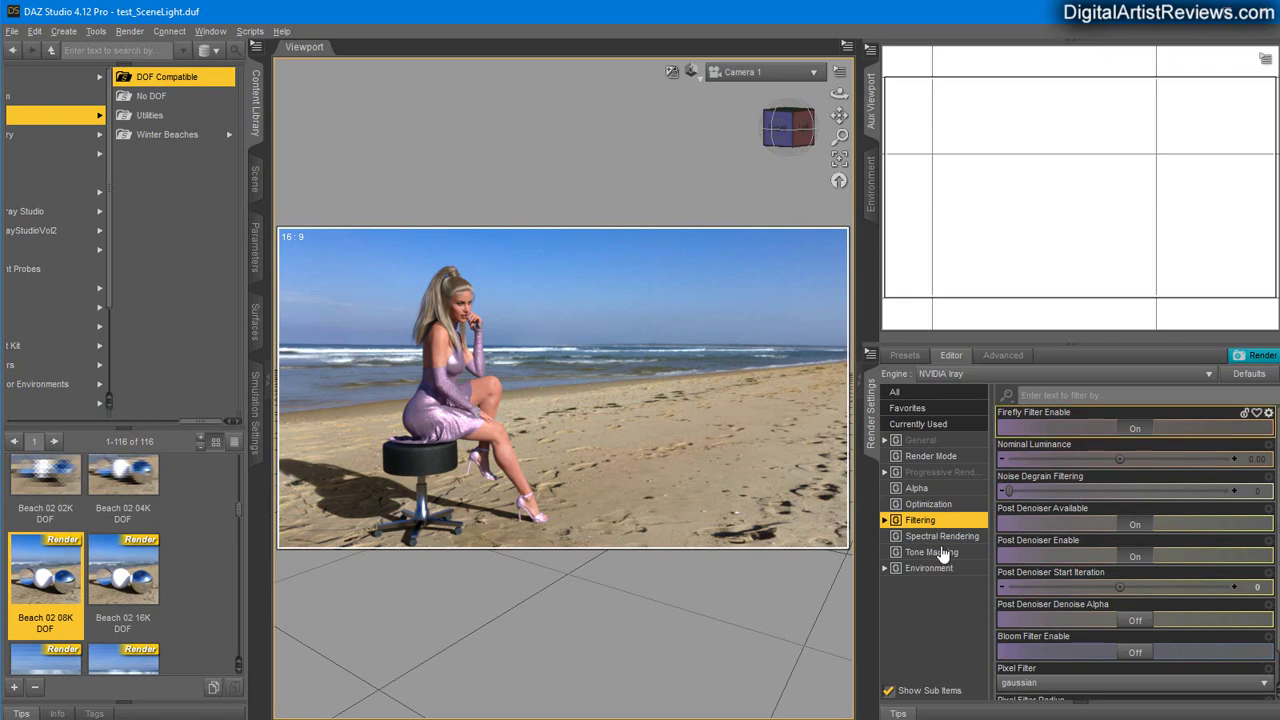
pyautogui.click(1135, 526)
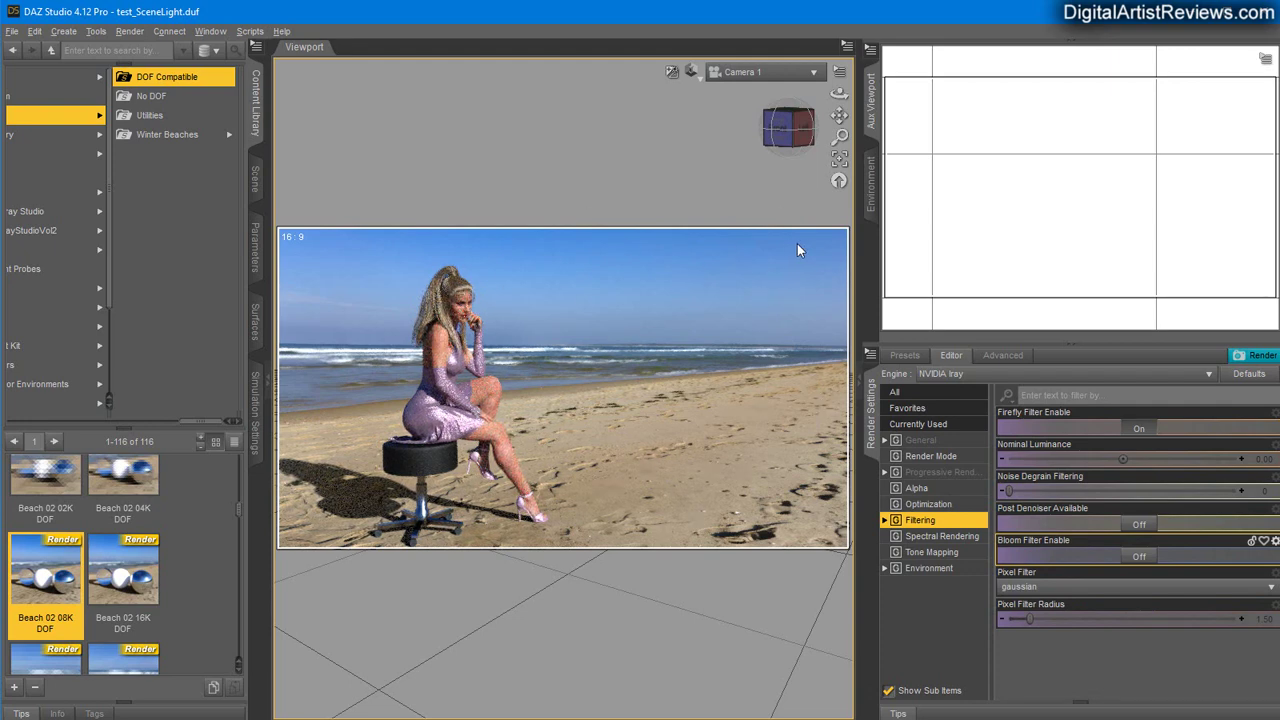
pyautogui.click(1001, 356)
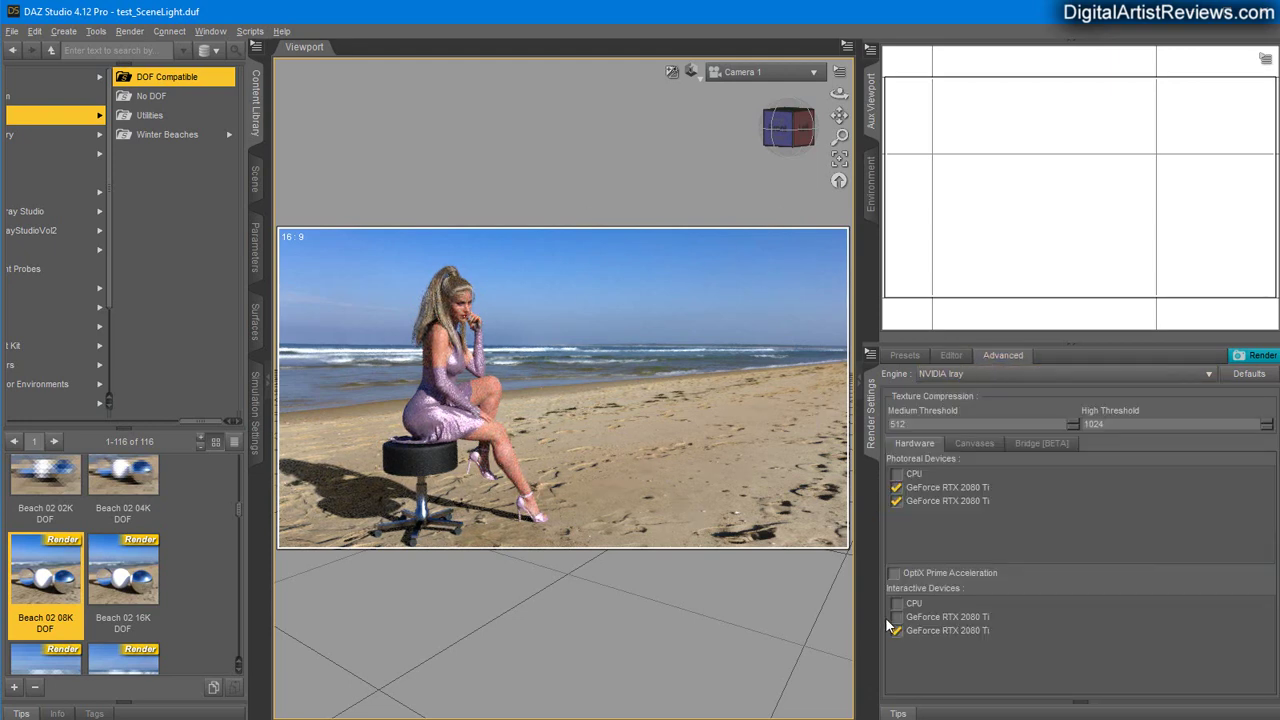
pyautogui.click(951, 356)
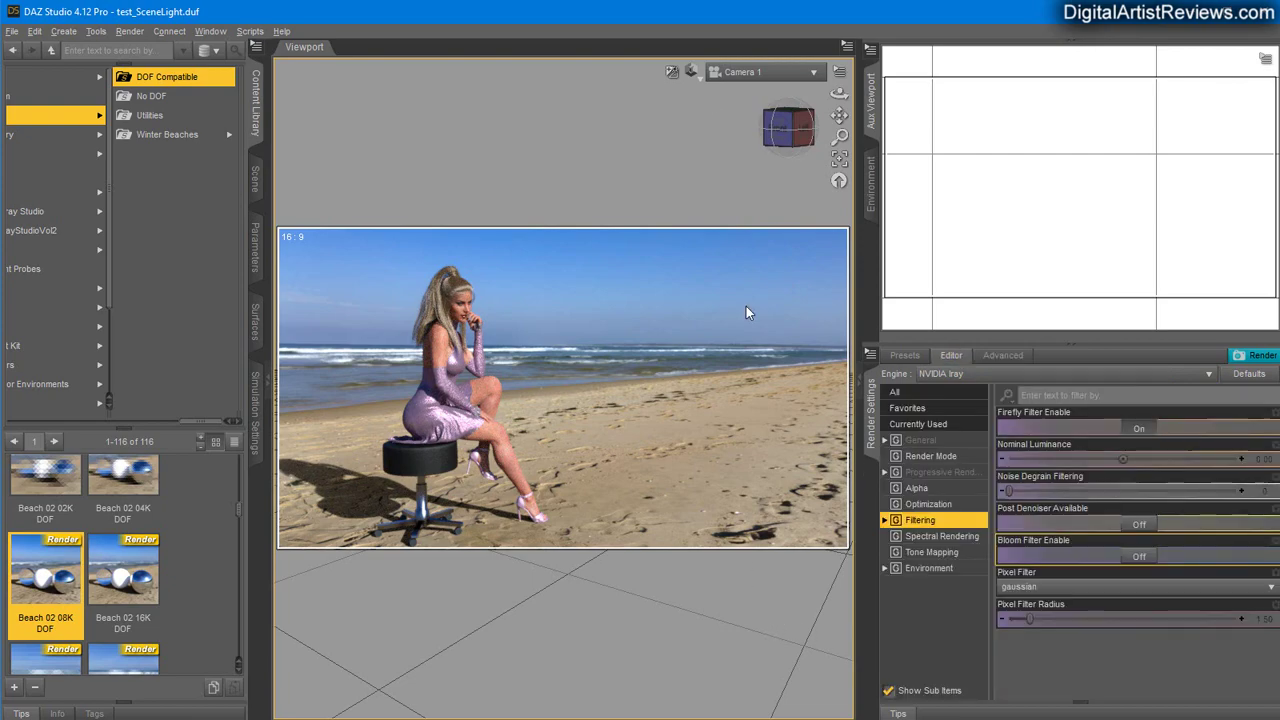
# - Move Camera 1 in close on the seated woman and orbit it around her face and upper body
pyautogui.moveTo(839, 136); pyautogui.dragTo(858, 92)
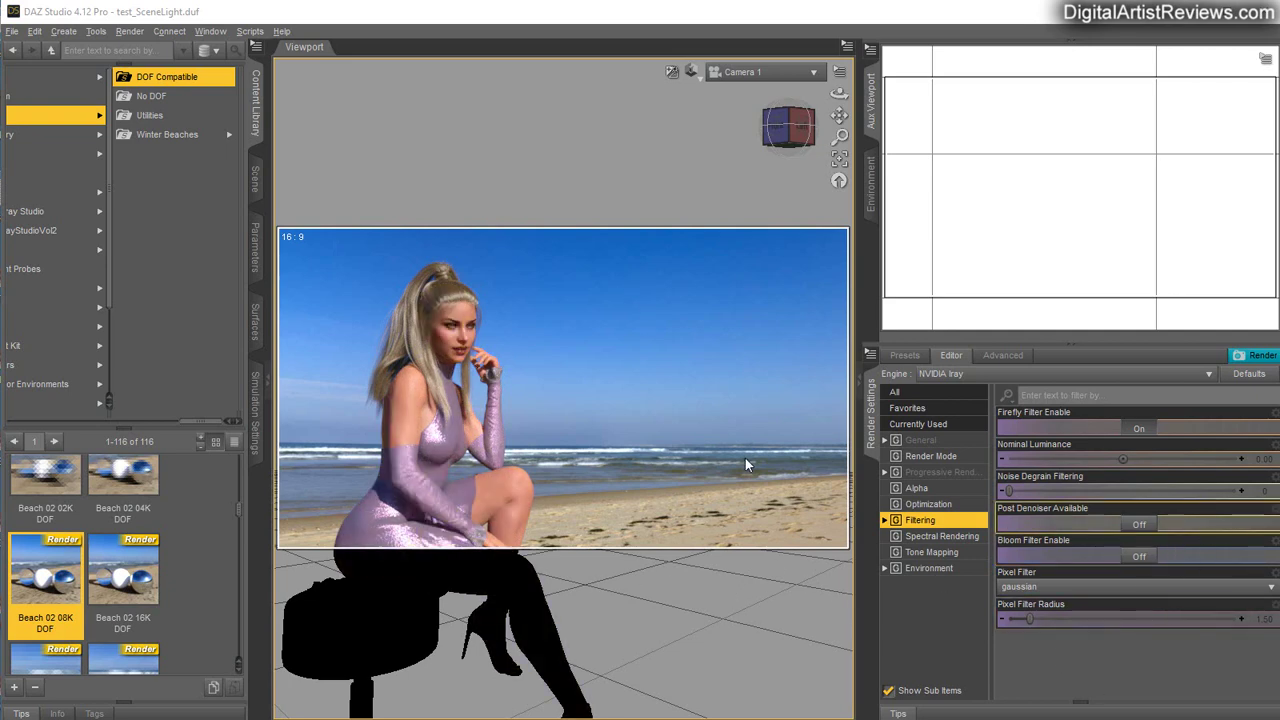
pyautogui.moveTo(840, 136); pyautogui.dragTo(838, 92)
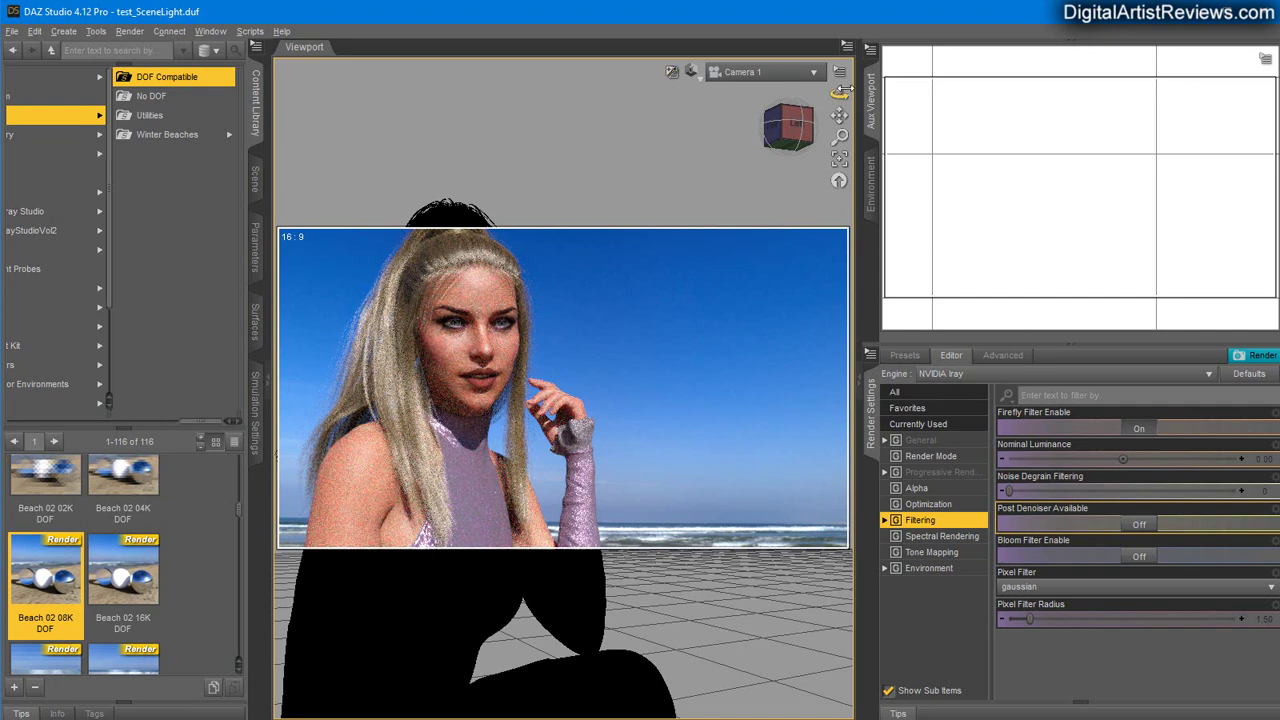
pyautogui.moveTo(839, 92); pyautogui.dragTo(838, 92)
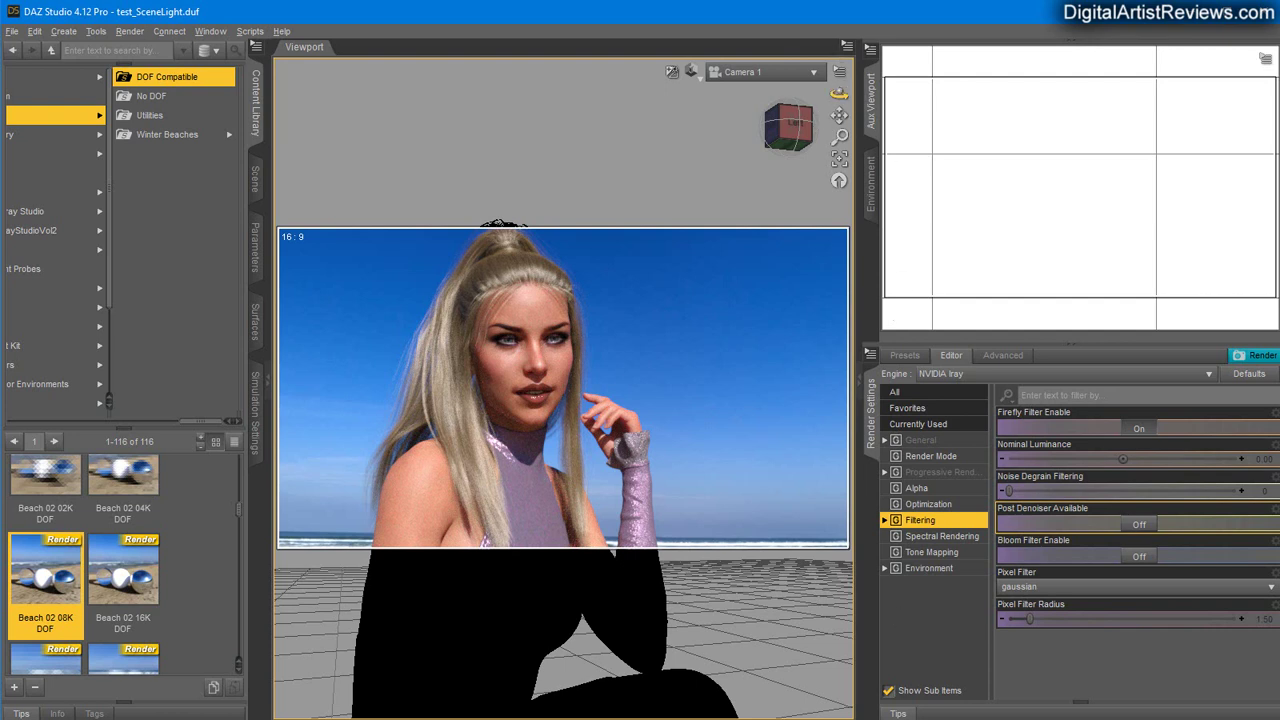
pyautogui.press('Delete')
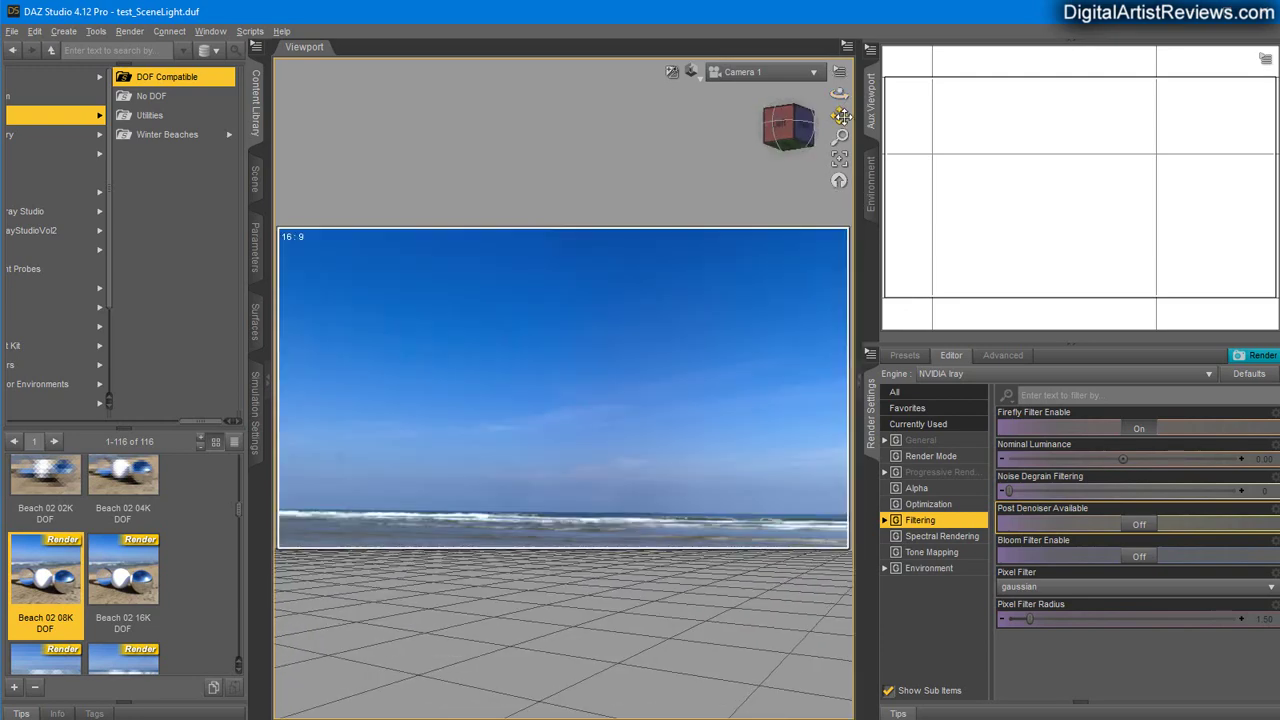
pyautogui.hotkey('ctrl', 'z')
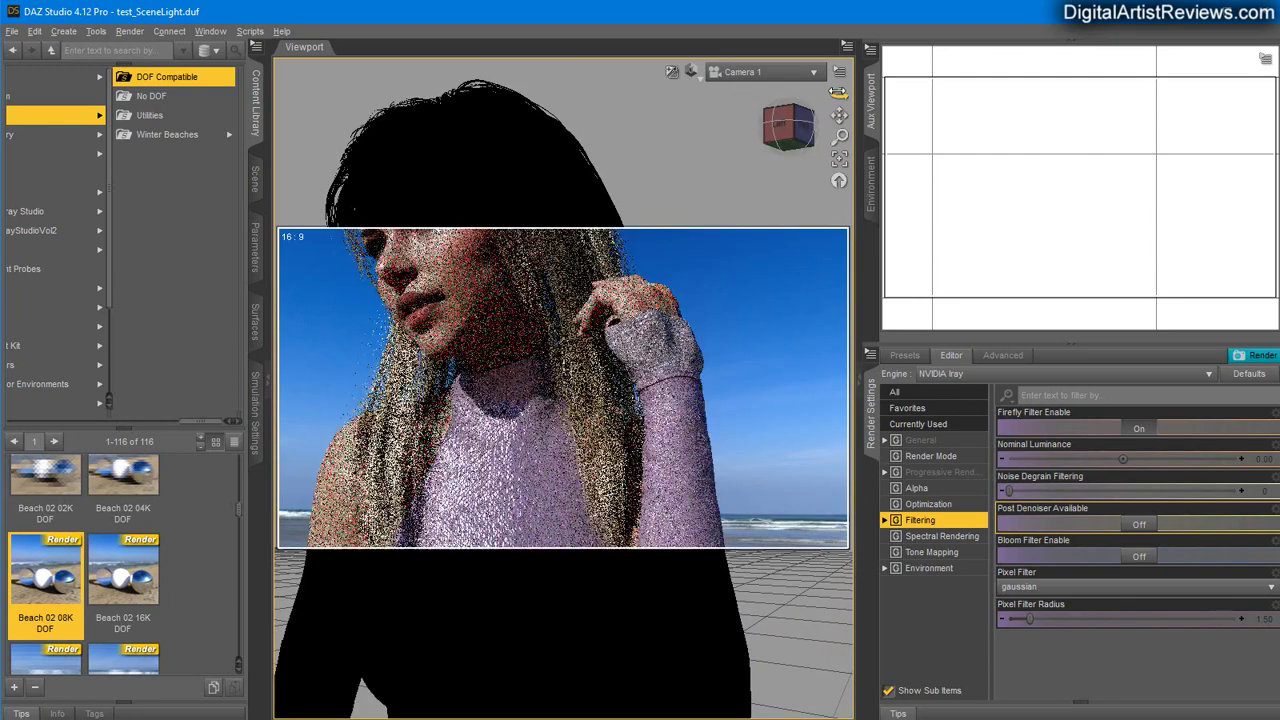
pyautogui.moveTo(838, 92); pyautogui.dragTo(666, 196)
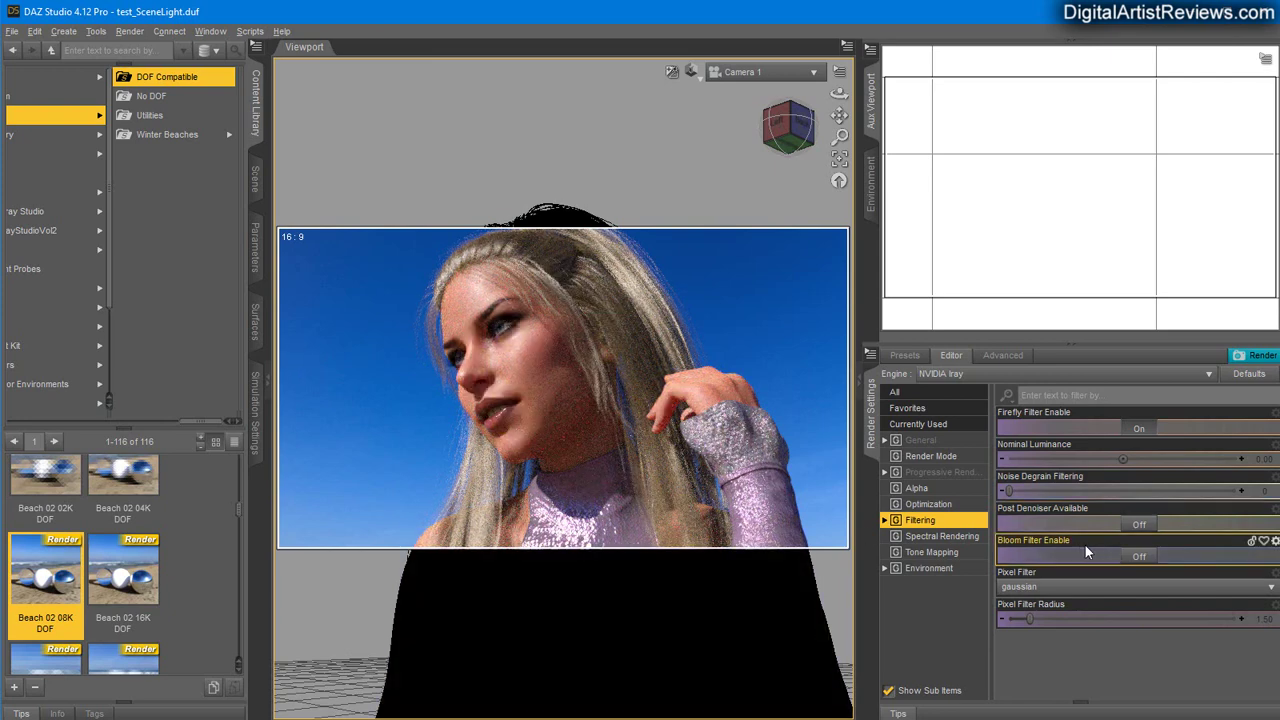
# - Turn on Post Denoiser Available and orbit Camera 1 to face the woman for a frontal close-up
pyautogui.click(1140, 526)
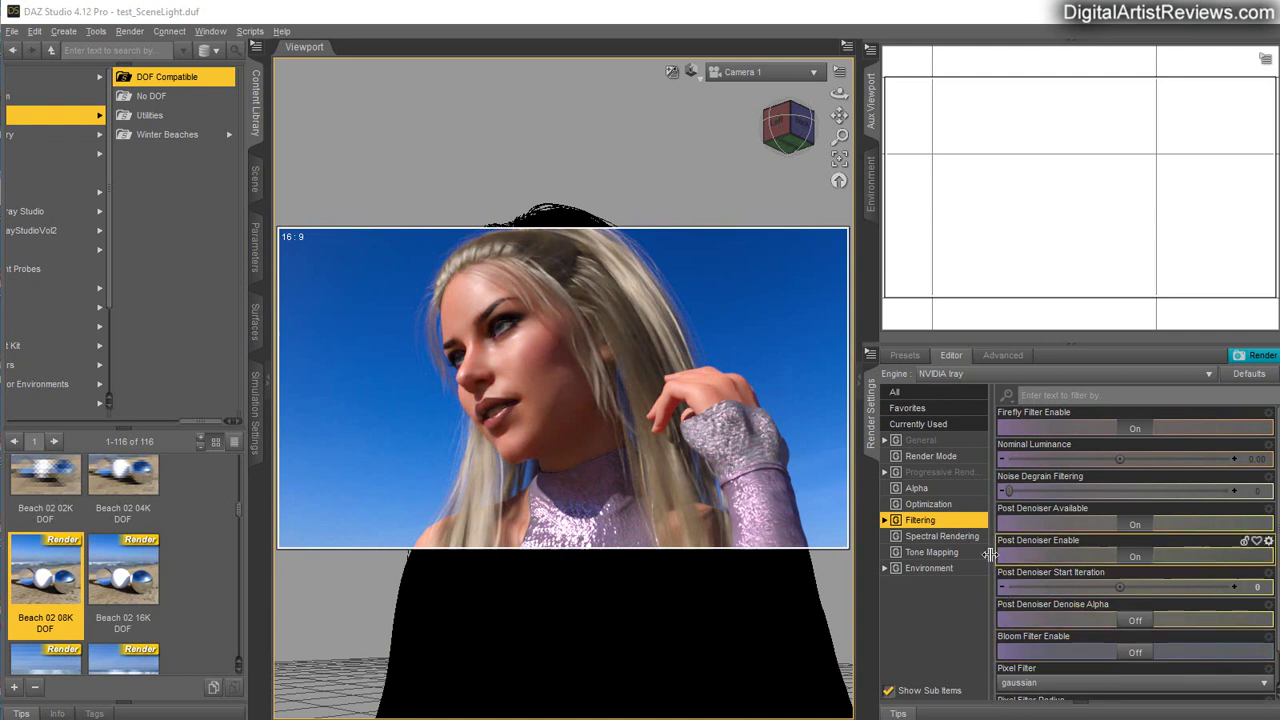
pyautogui.click(830, 85)
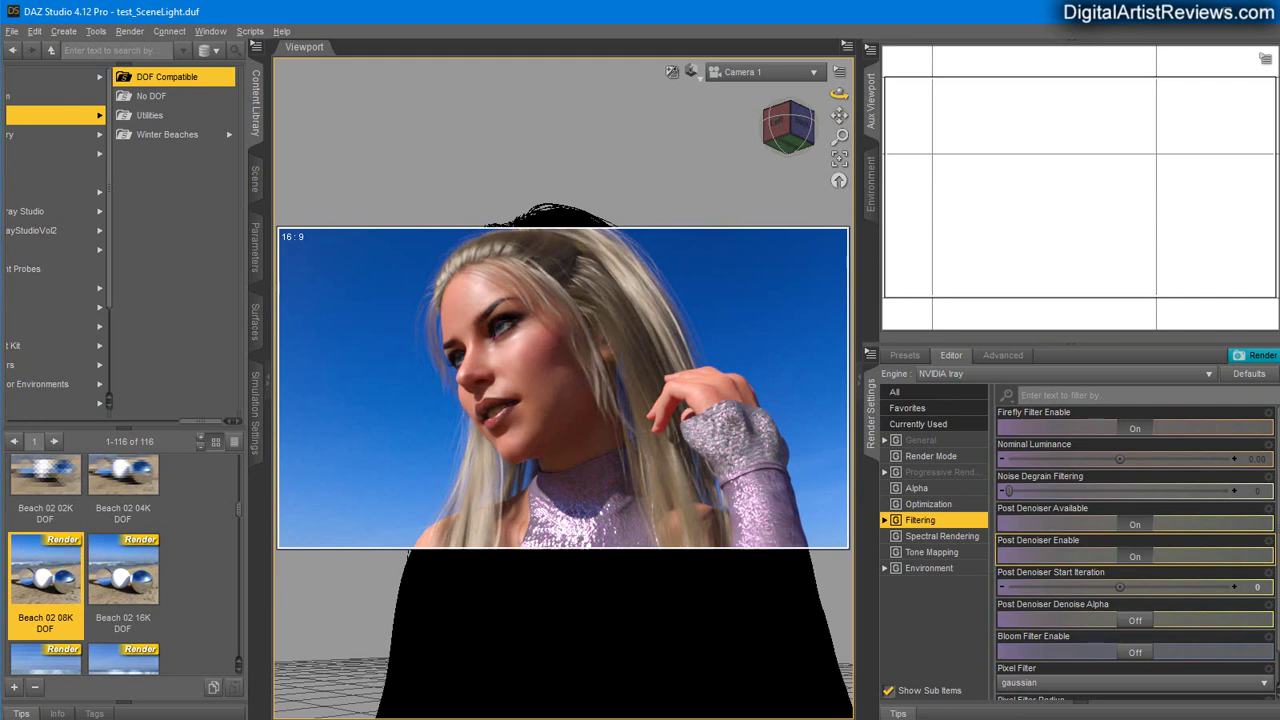
pyautogui.moveTo(838, 92); pyautogui.dragTo(682, 404)
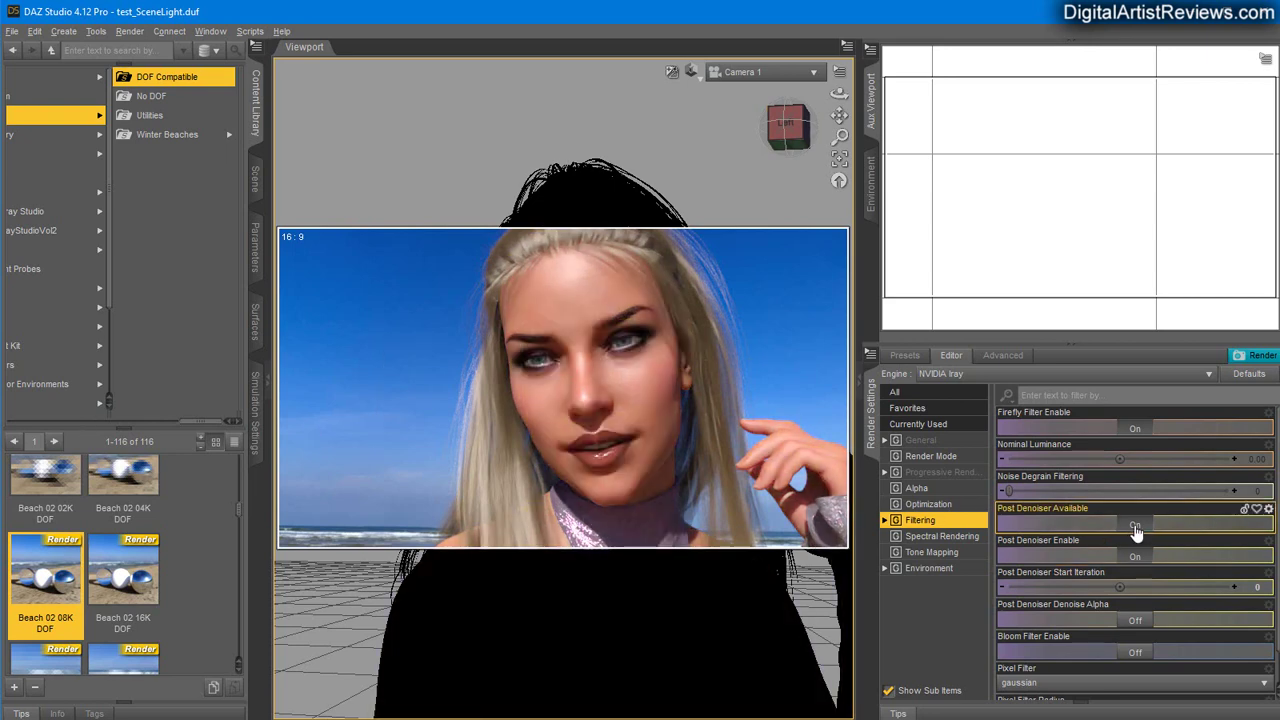
# - Pull Camera 1 back to the seated figure while comparing the preview with Post Denoiser Available off and on
pyautogui.click(1135, 524)
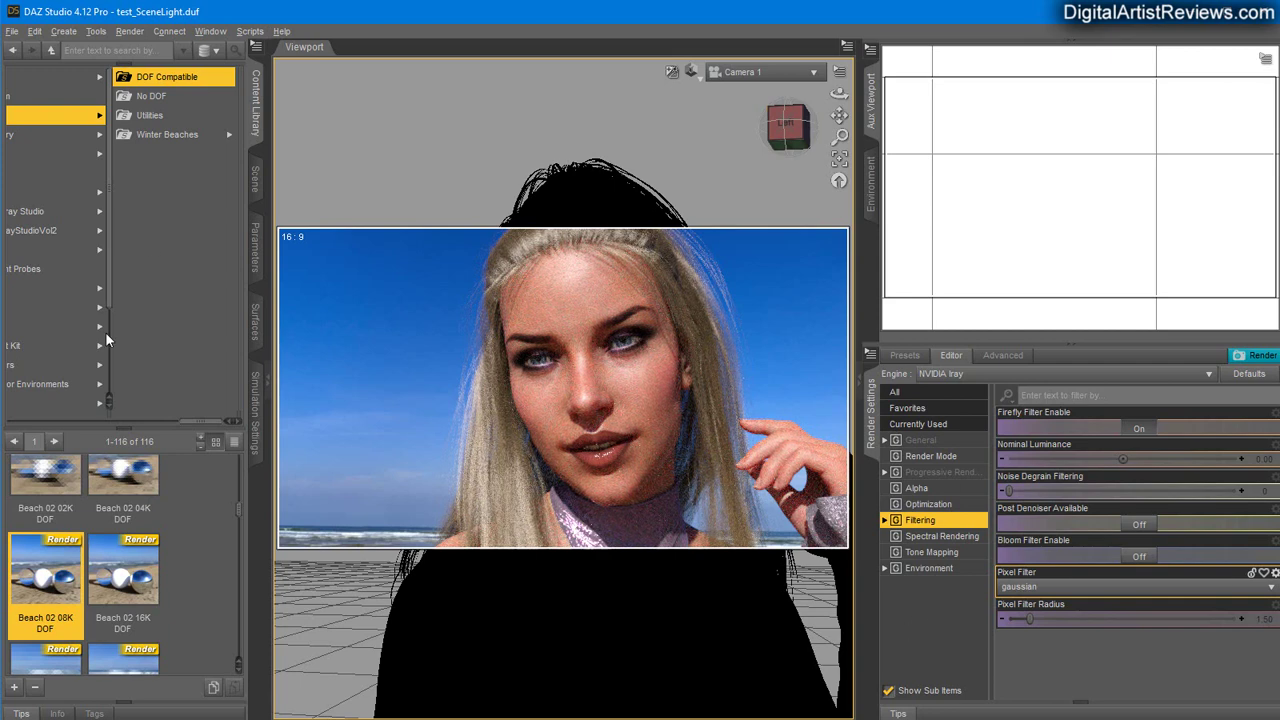
pyautogui.moveTo(840, 92)
pyautogui.mouseDown()
pyautogui.moveTo(839, 140)
pyautogui.moveTo(839, 104)
pyautogui.mouseUp()
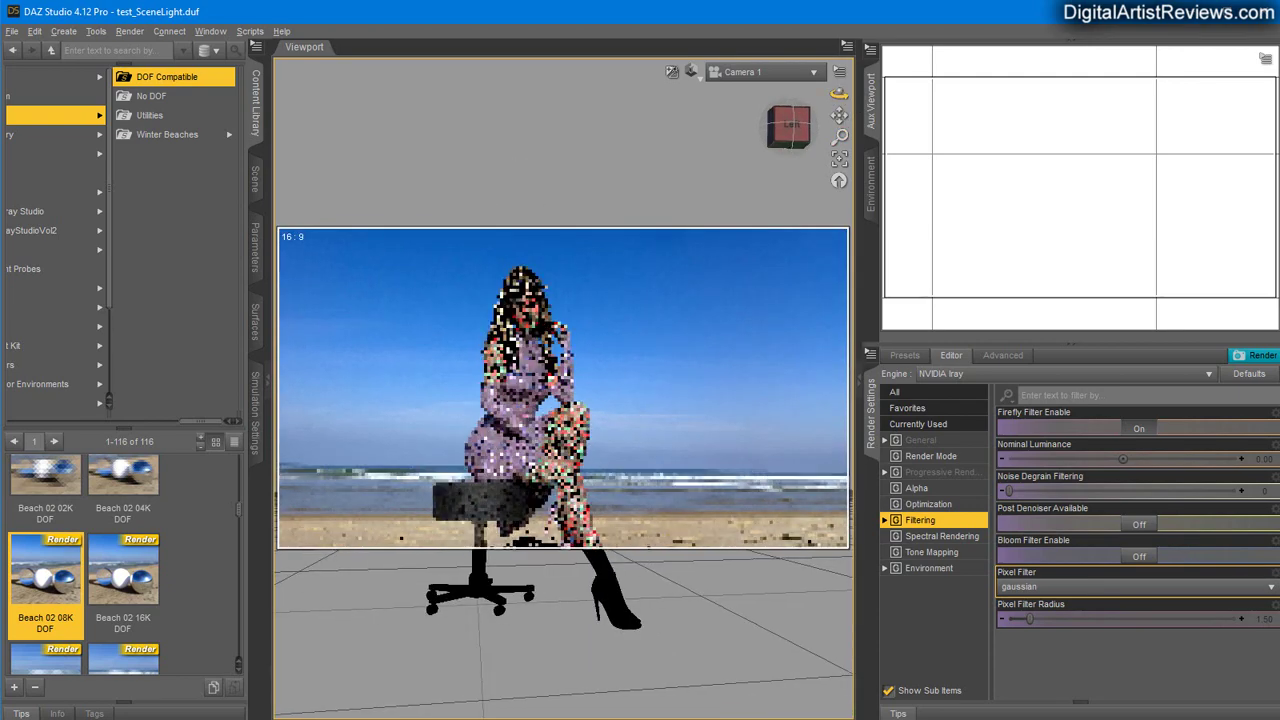
pyautogui.click(1155, 525)
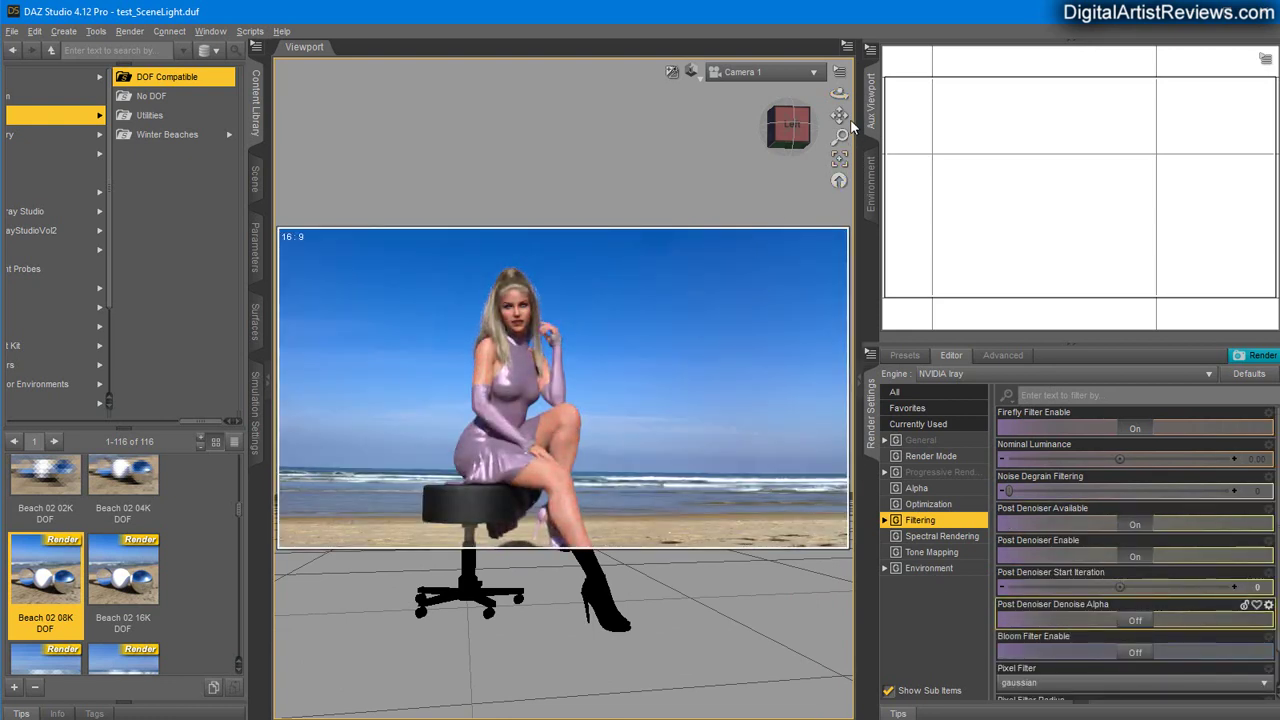
pyautogui.moveTo(839, 93); pyautogui.dragTo(847, 93)
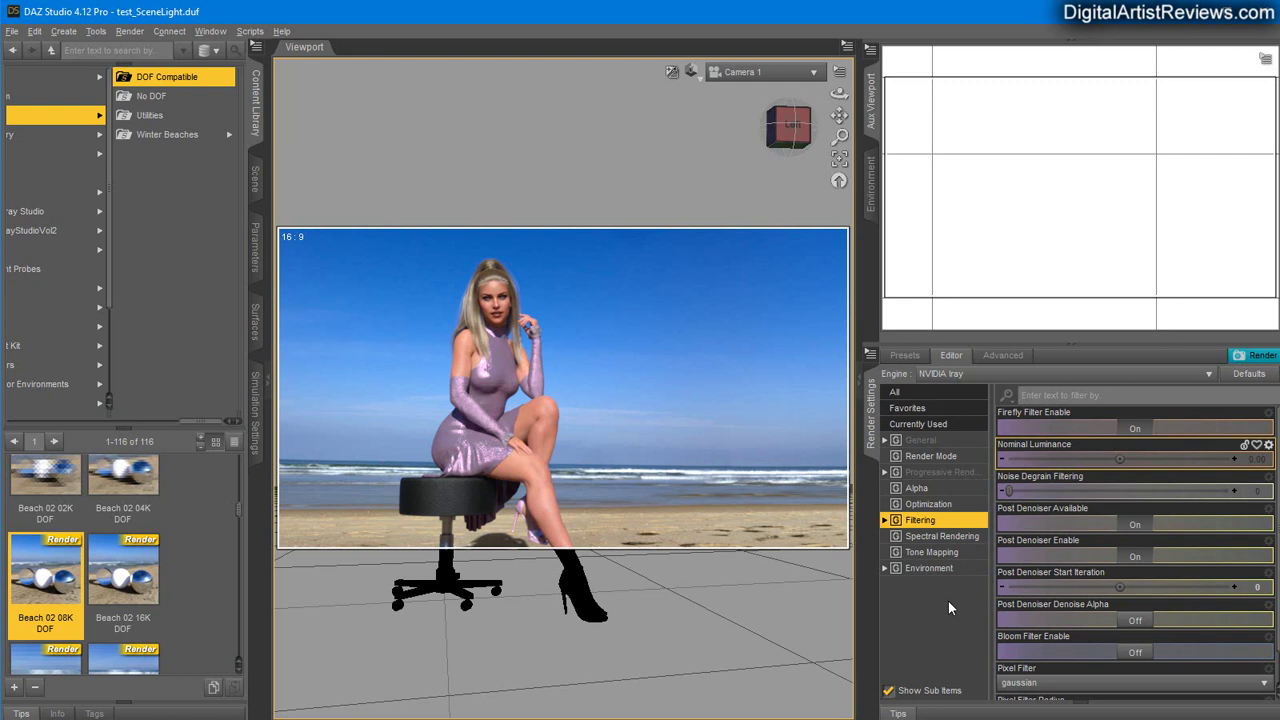
# - Turn on Depth of Field in the camera parameters of Camera 1
pyautogui.click(255, 178)
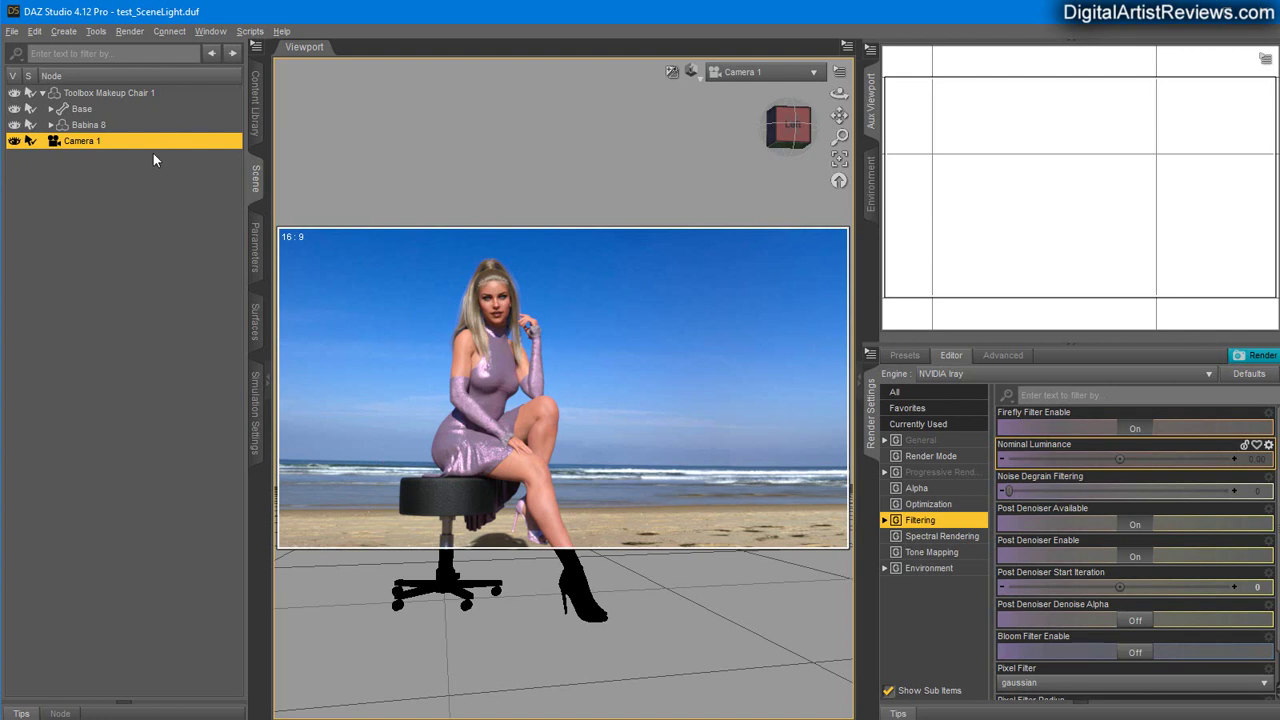
pyautogui.click(254, 250)
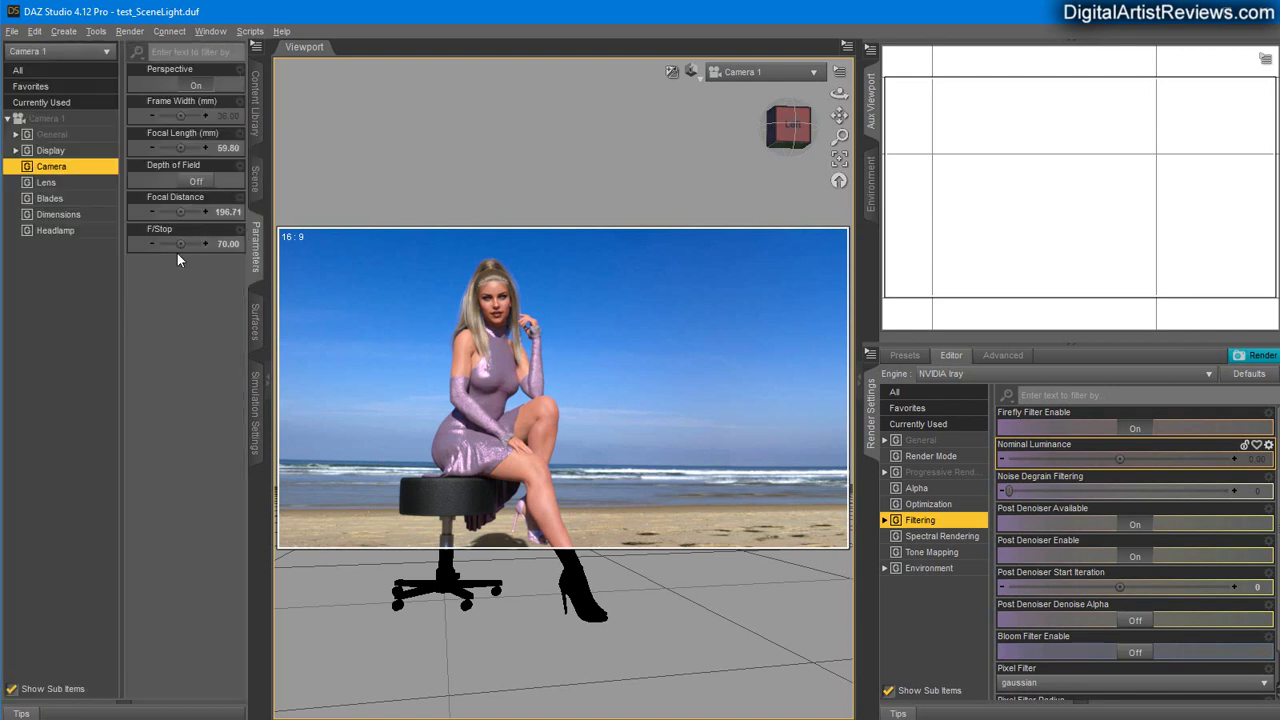
pyautogui.click(195, 184)
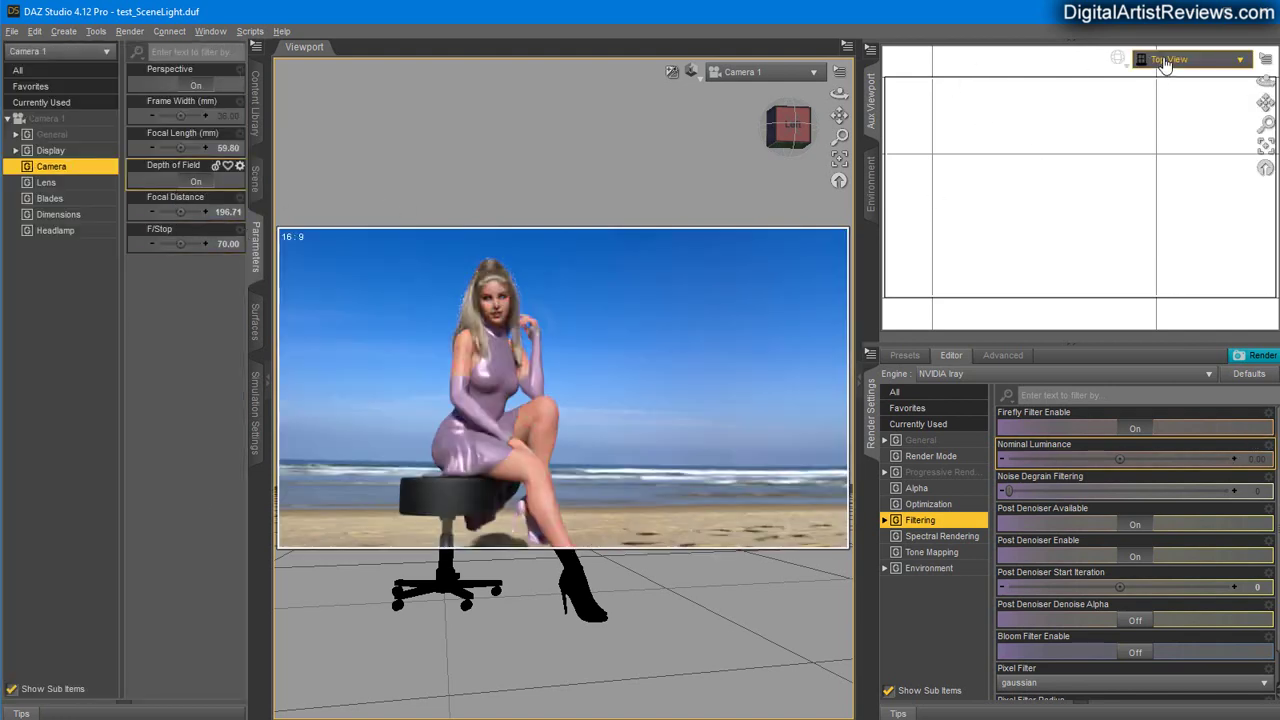
# - Frame the Babina 8 figure in the auxiliary Top View with some space around it
pyautogui.click(1164, 61)
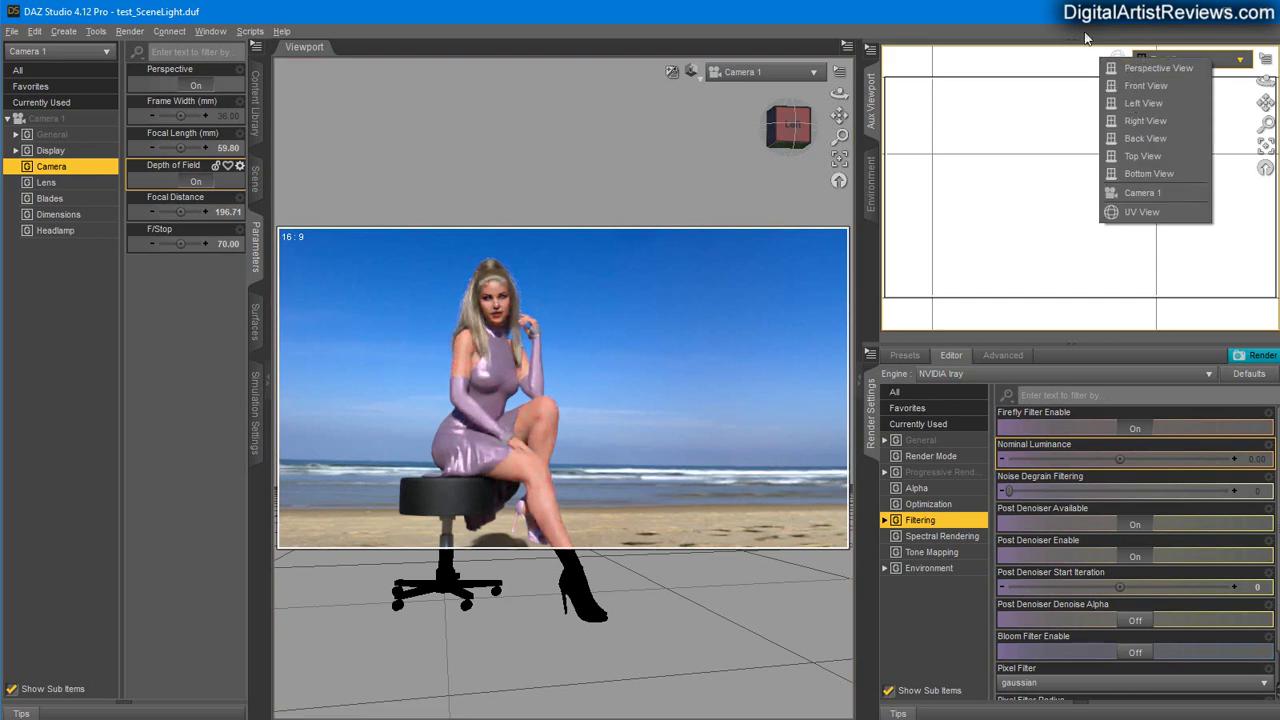
pyautogui.click(255, 178)
pyautogui.click(82, 126)
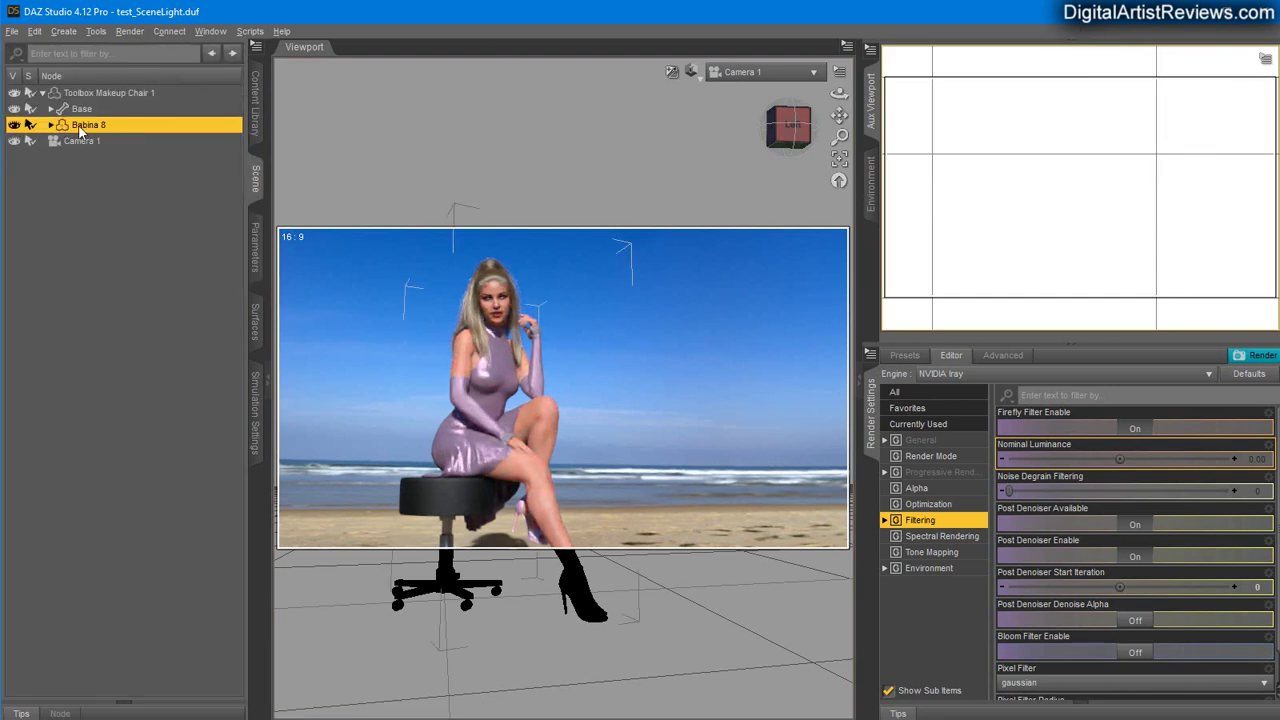
pyautogui.click(1266, 147)
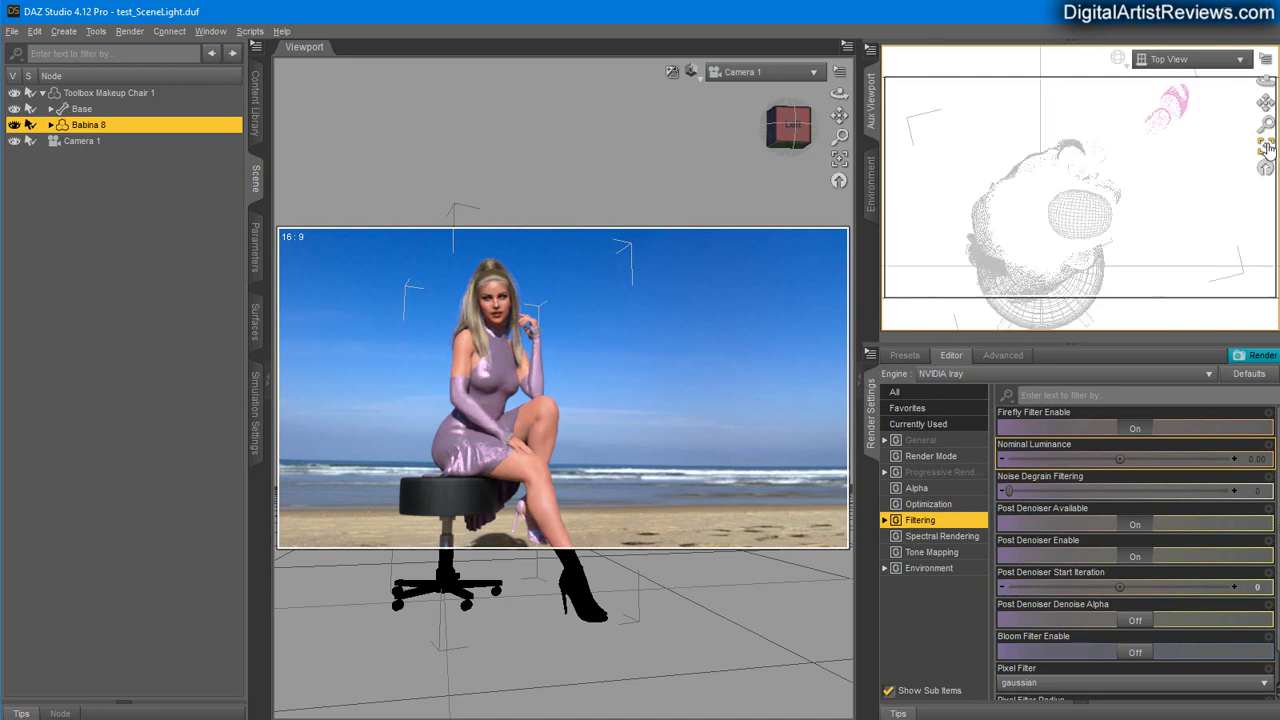
pyautogui.moveTo(1267, 123); pyautogui.dragTo(1267, 142)
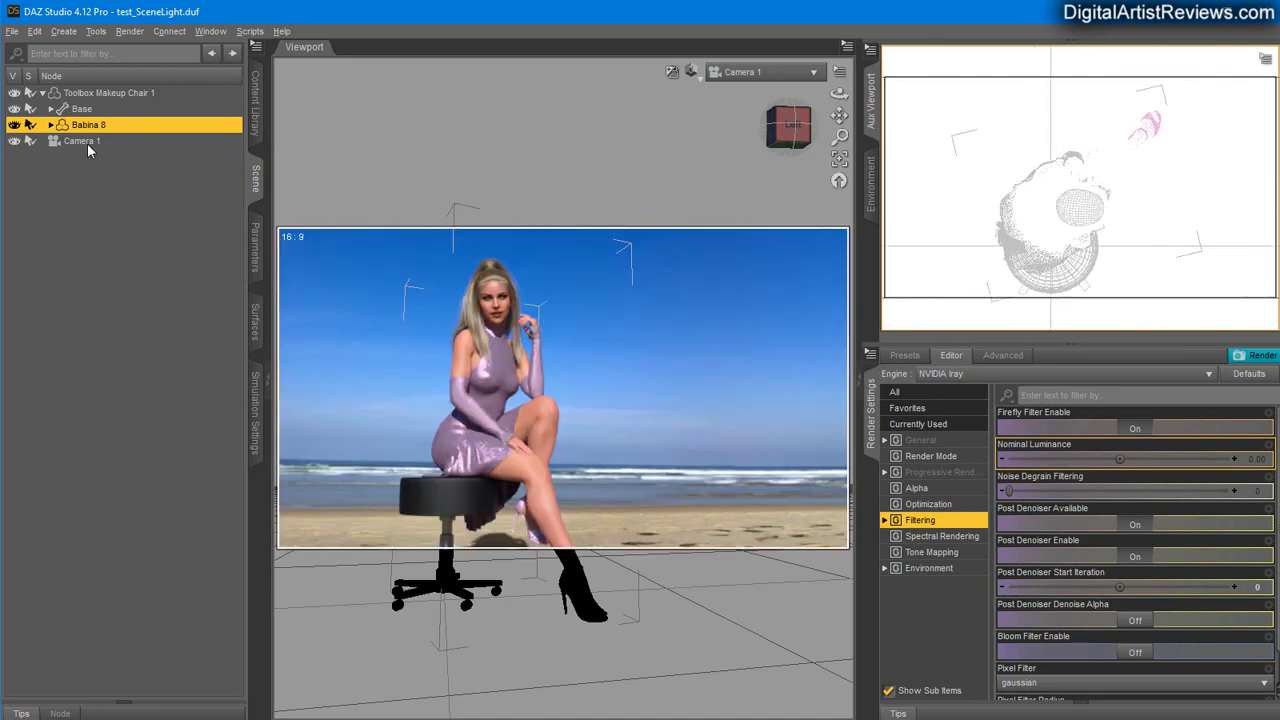
# - Set the Focal Distance of Camera 1 to 218.25
pyautogui.click(82, 141)
pyautogui.click(257, 250)
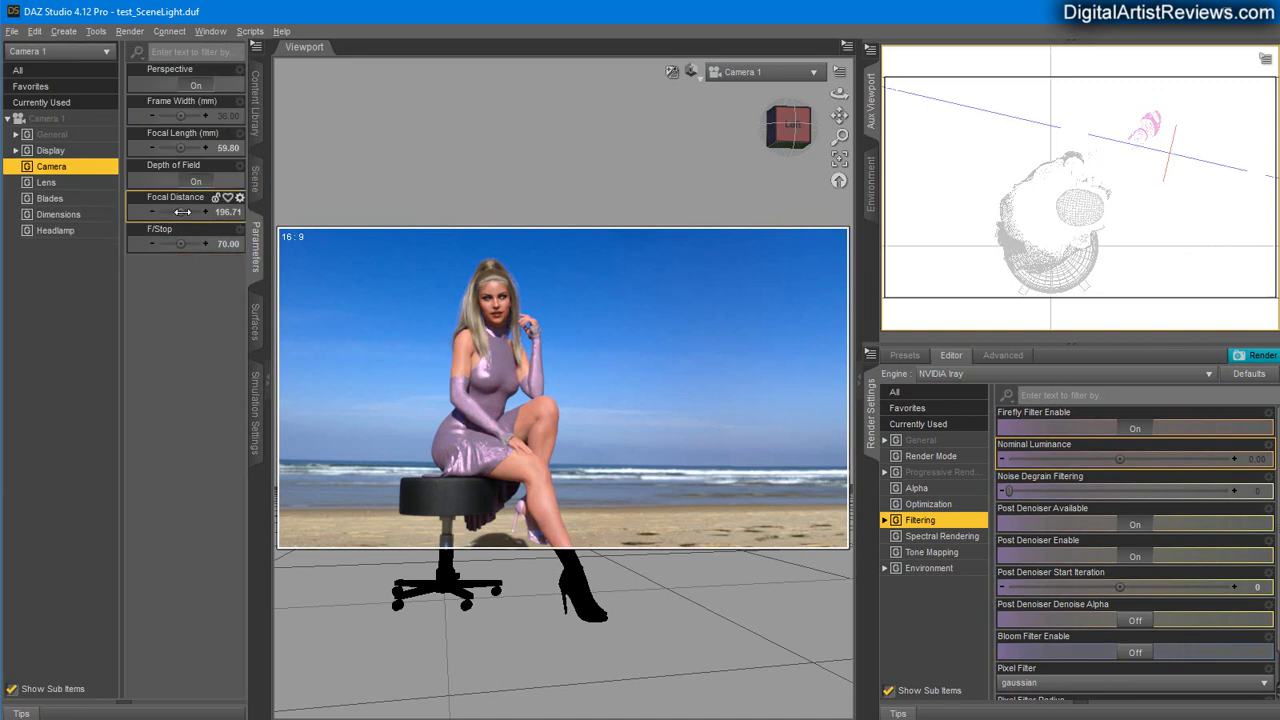
pyautogui.moveTo(183, 212); pyautogui.dragTo(192, 212)
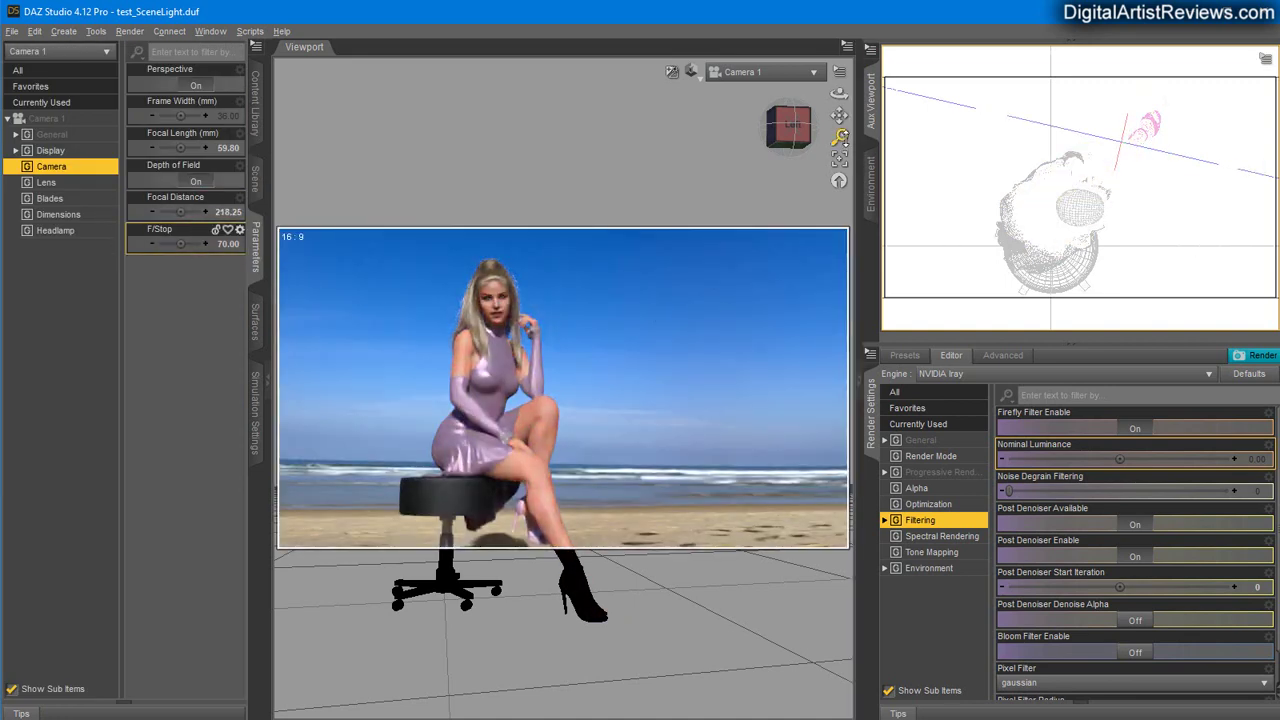
# - Zoom Camera 1 in to a 107.40 mm focal length and compare the preview with Post Denoiser Available off and on
pyautogui.moveTo(840, 135); pyautogui.dragTo(839, 95)
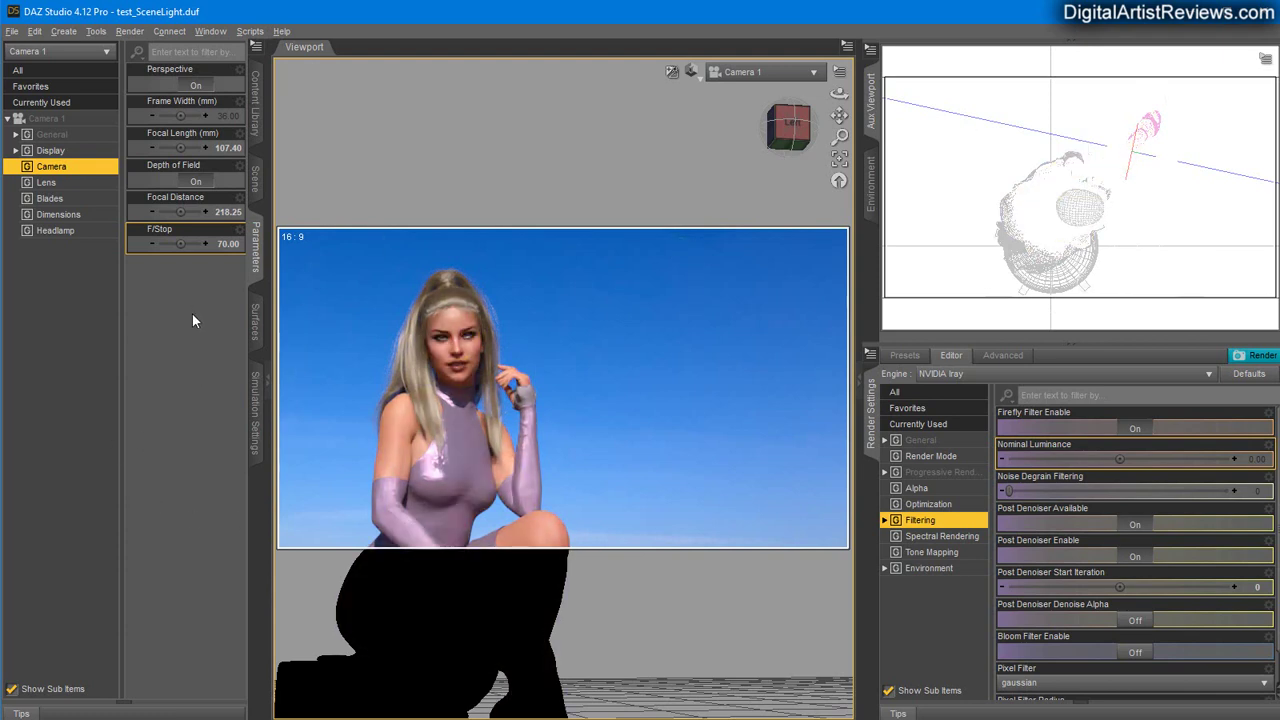
pyautogui.click(1135, 525)
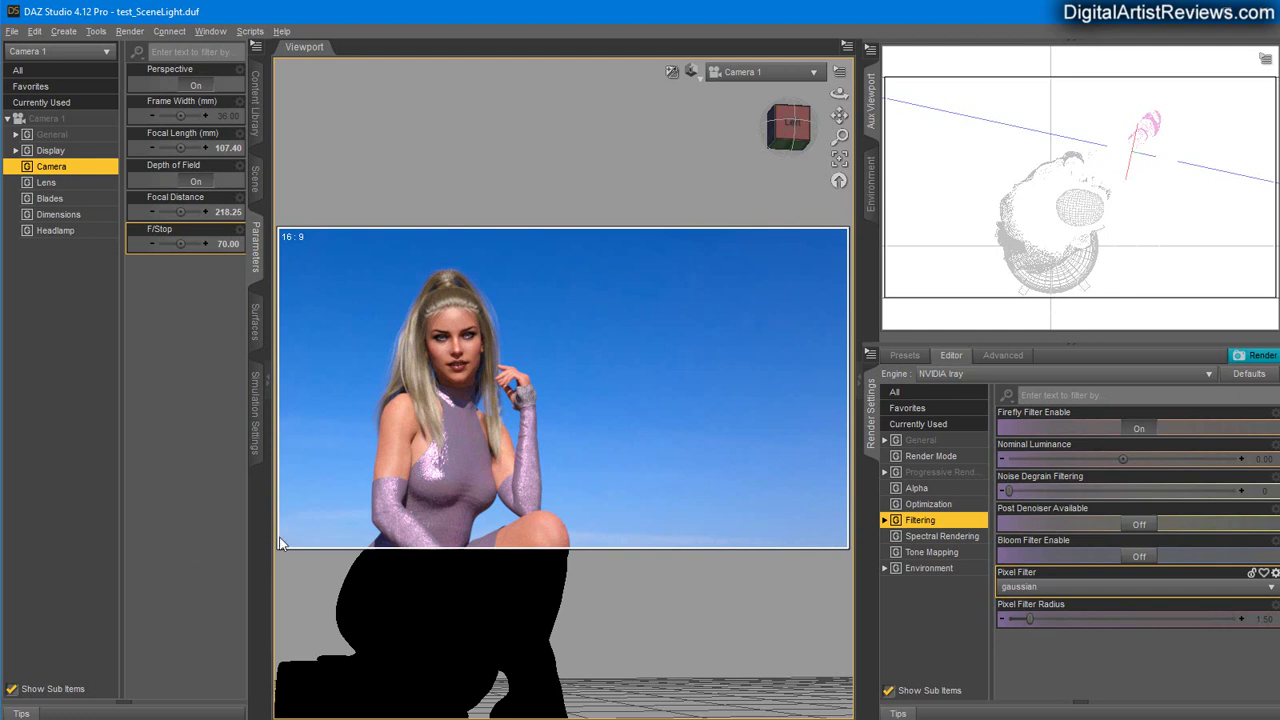
pyautogui.click(1137, 524)
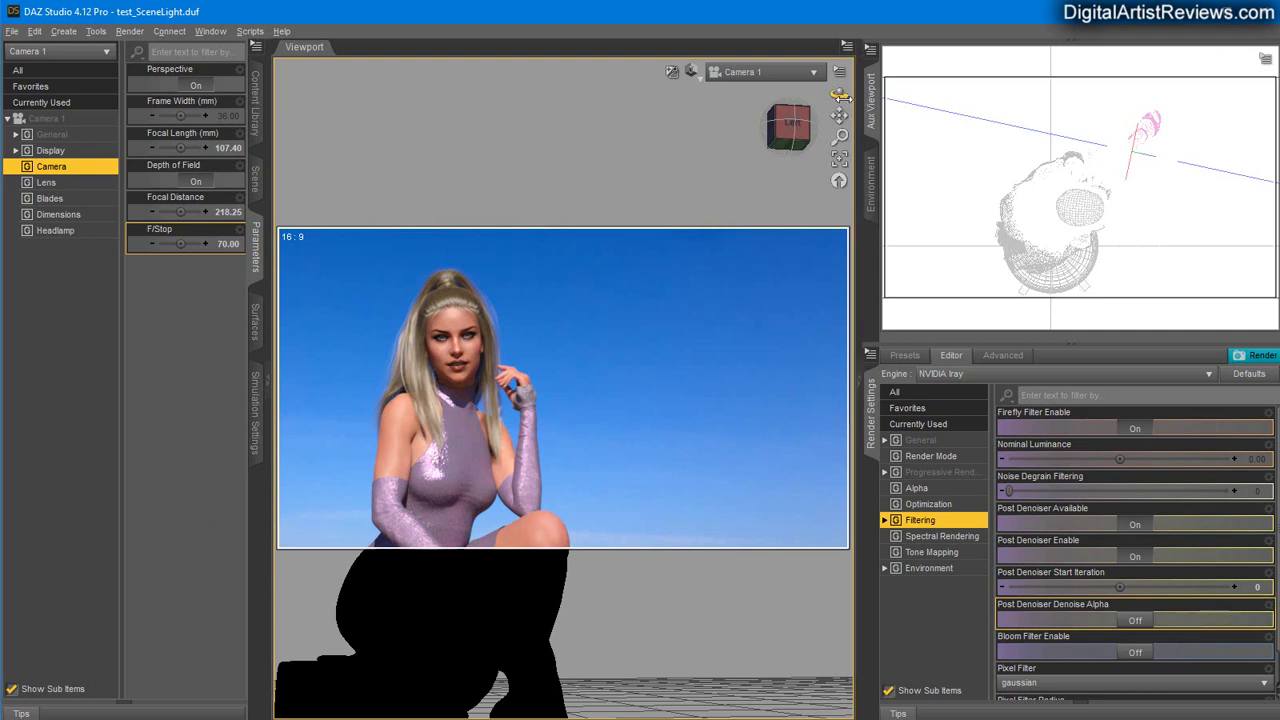
# - Zoom Camera 1 out to a 42 mm focal length and orbit it to frame the whole figure and chair
pyautogui.moveTo(839, 93); pyautogui.dragTo(841, 93)
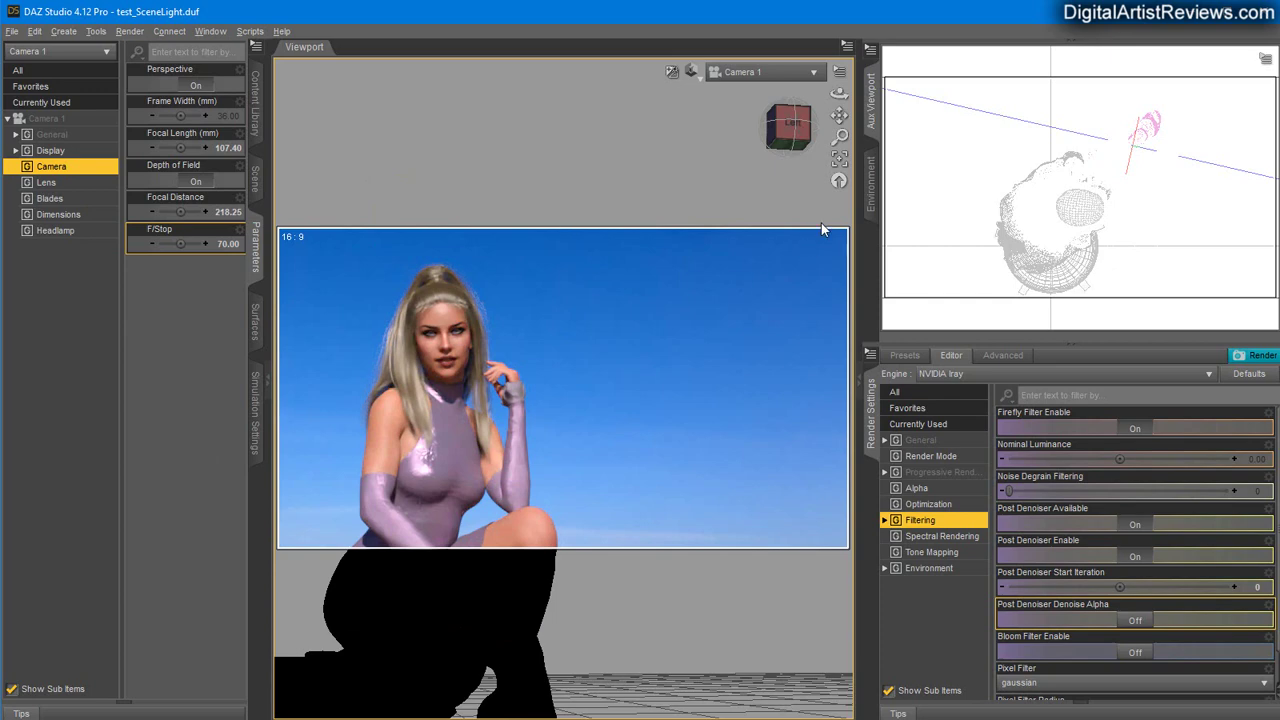
pyautogui.moveTo(839, 135); pyautogui.dragTo(839, 152)
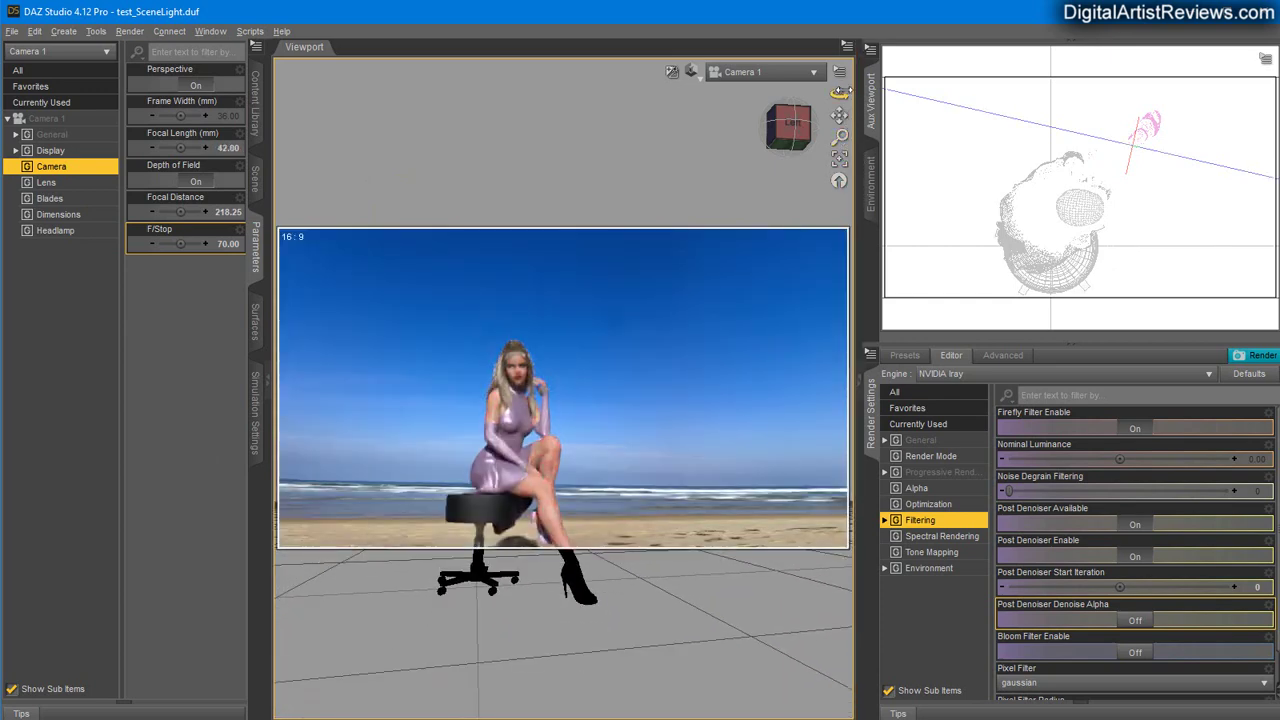
pyautogui.moveTo(840, 91); pyautogui.dragTo(829, 91)
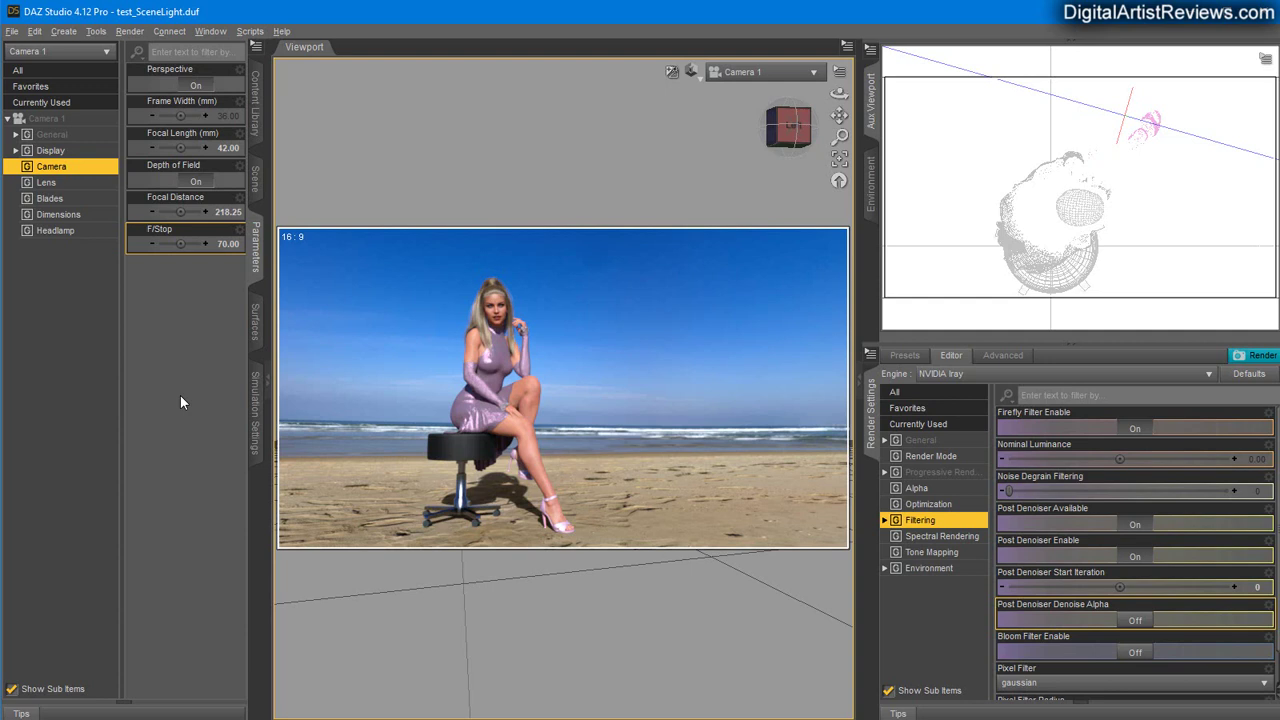
# - Show the Progressive Rendering settings and orbit Camera 1 to view the seated figure from the side with the beach behind
pyautogui.click(936, 472)
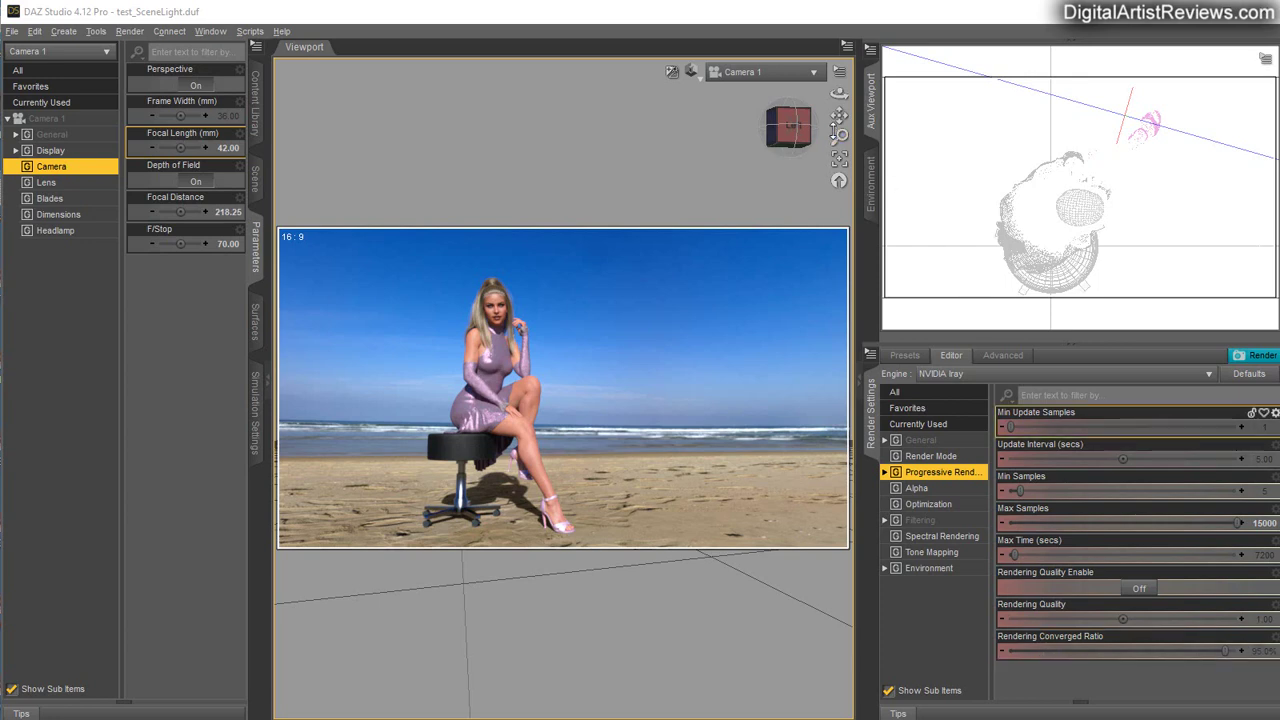
pyautogui.click(839, 92)
pyautogui.moveTo(839, 92); pyautogui.dragTo(735, 99)
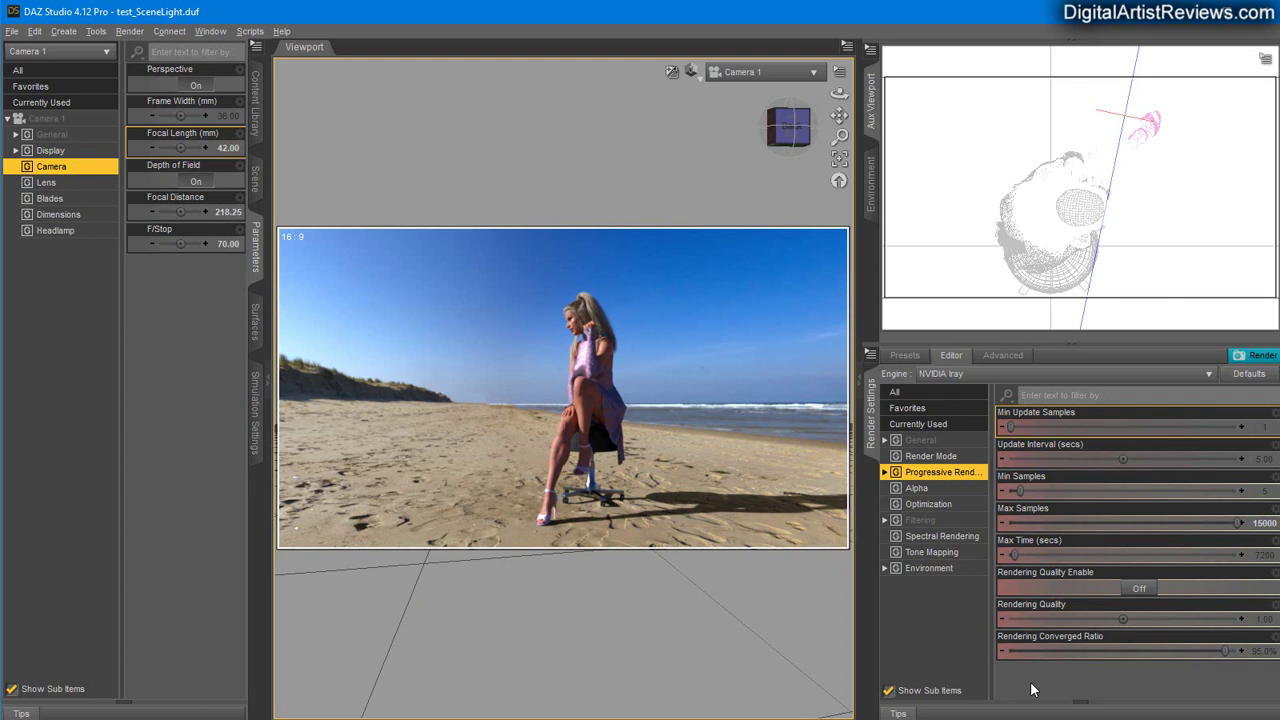
pyautogui.click(1050, 610)
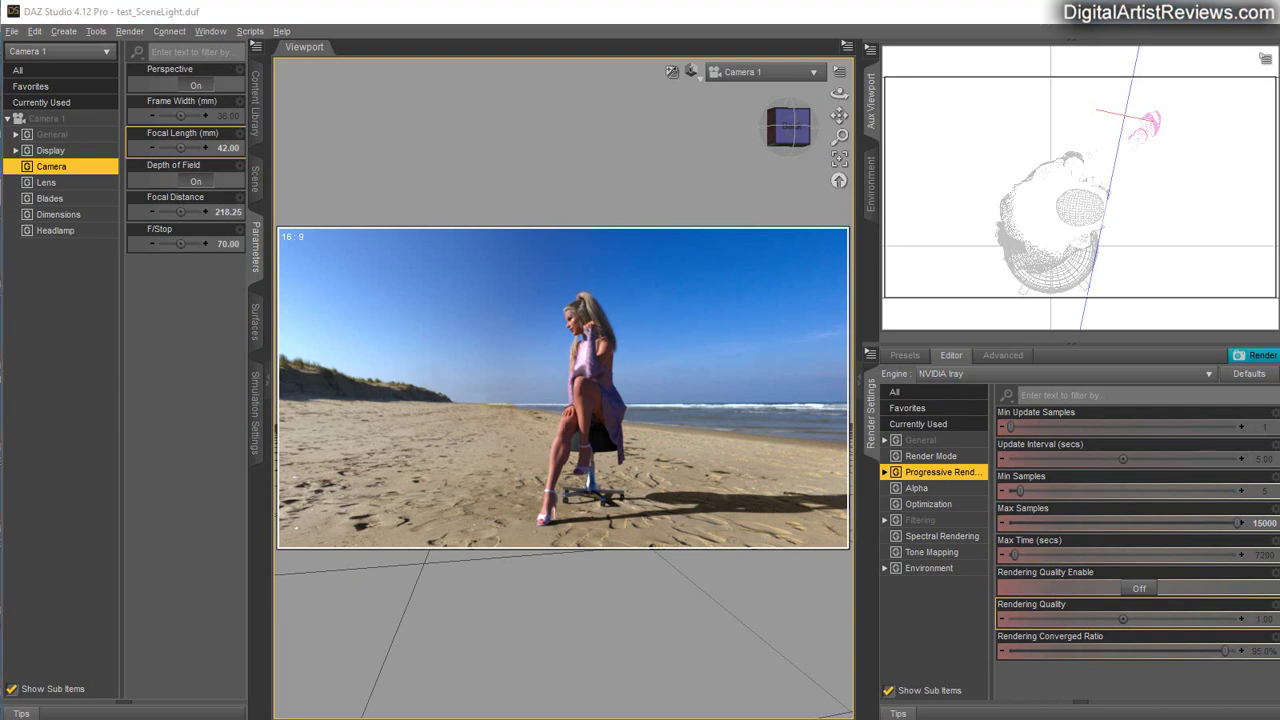
# - Reframe Camera 1 close on the figure's upper body with a Focal Distance of 75.85 and Depth of Field off
pyautogui.click(839, 136)
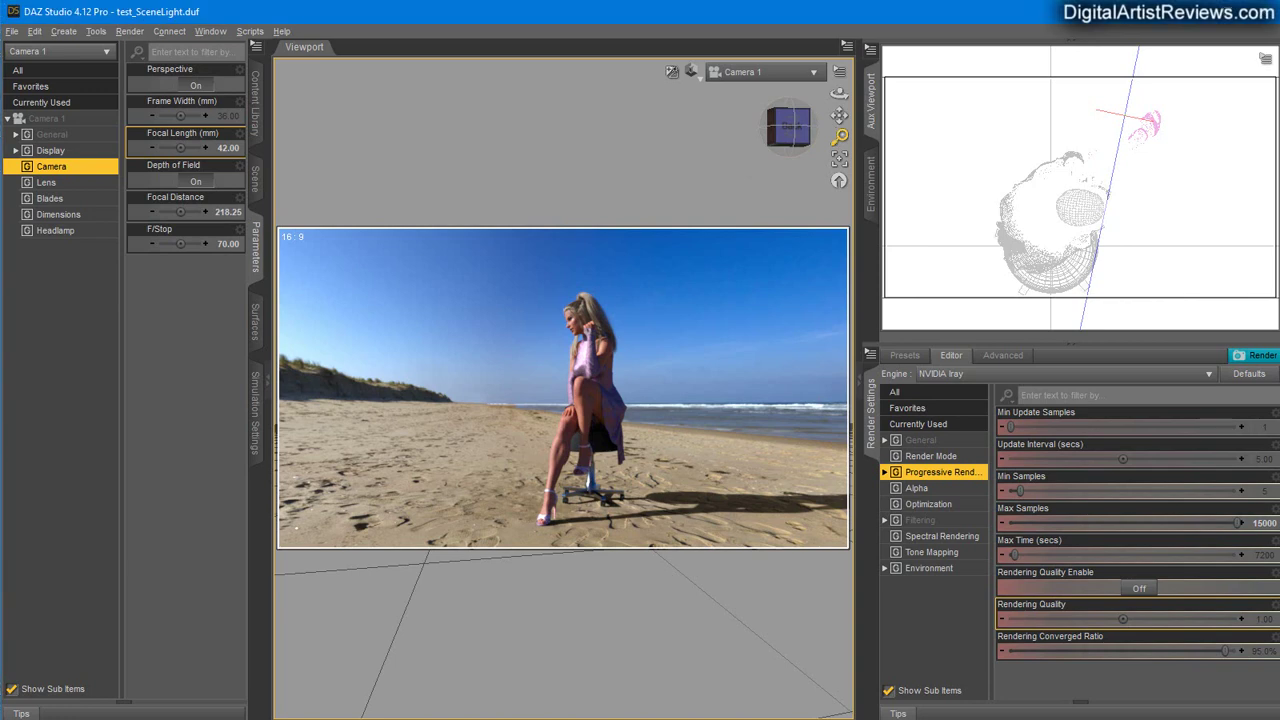
pyautogui.moveTo(527, 311)
pyautogui.mouseDown()
pyautogui.moveTo(527, 340)
pyautogui.moveTo(527, 311)
pyautogui.mouseUp()
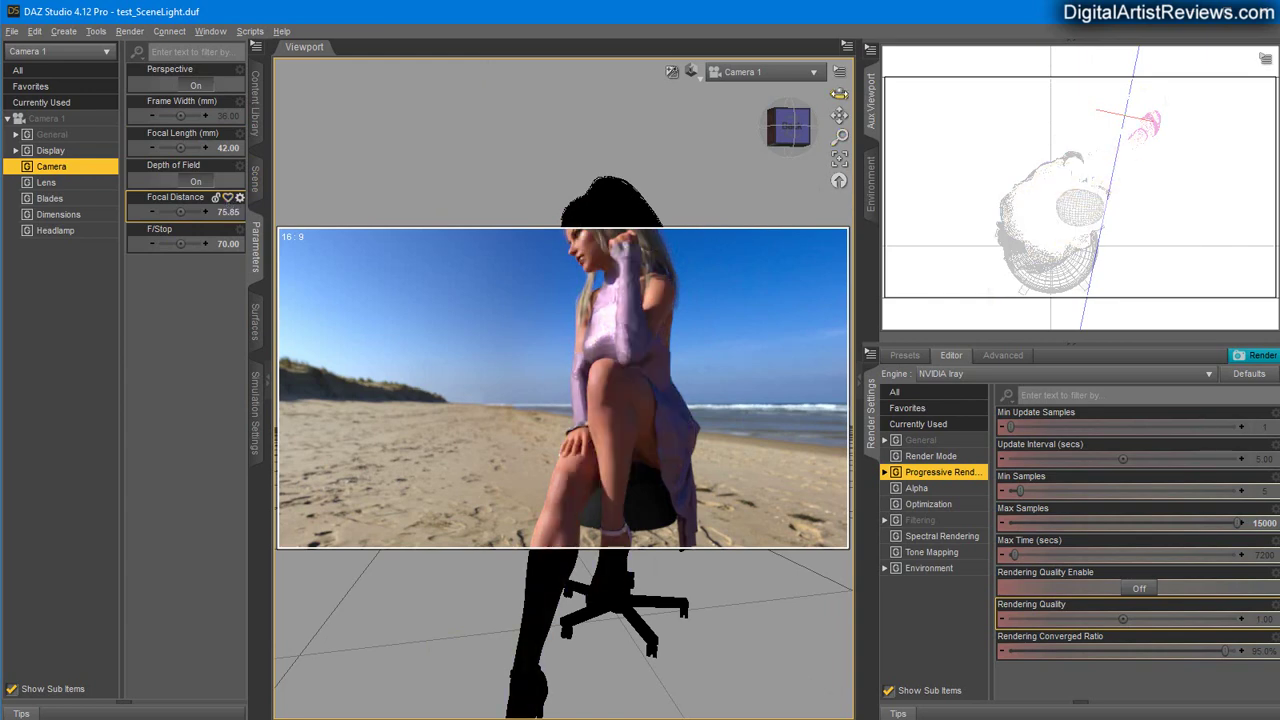
pyautogui.moveTo(839, 92); pyautogui.dragTo(800, 94)
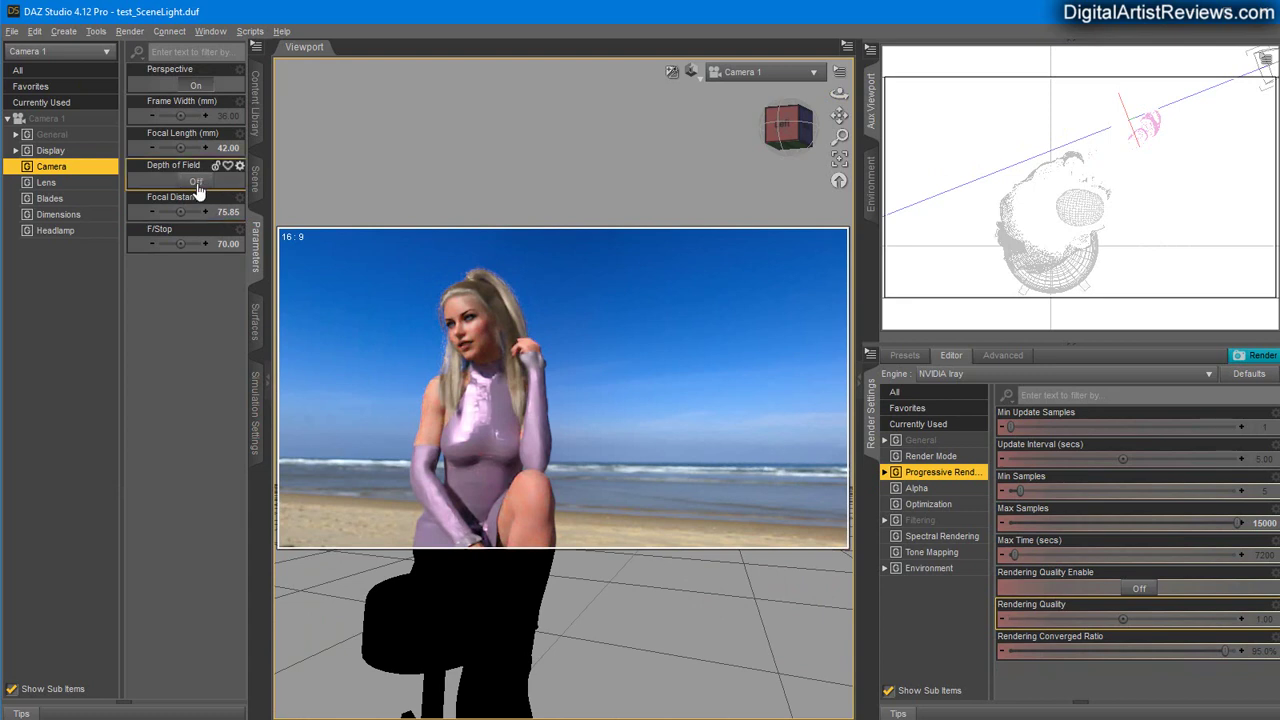
pyautogui.click(250, 188)
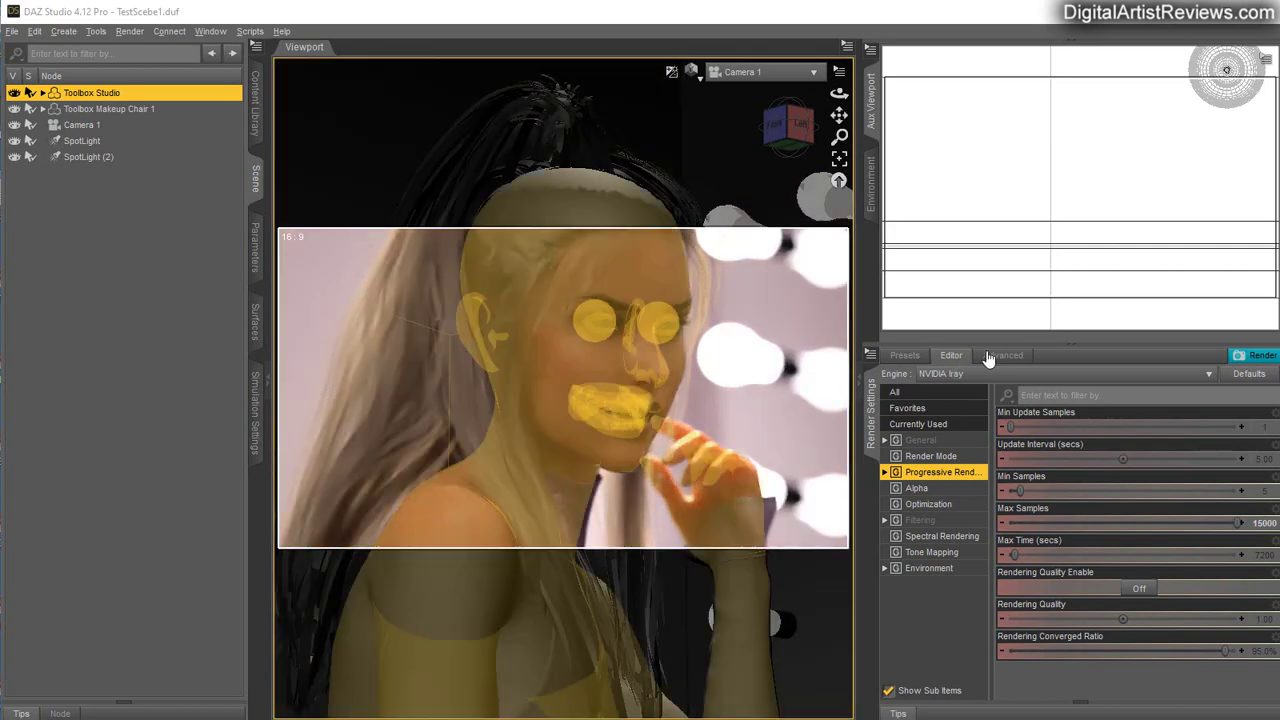
# - Examine the hardware devices, pixel size and Progressive Rendering sample settings of the makeup studio scene
pyautogui.click(990, 355)
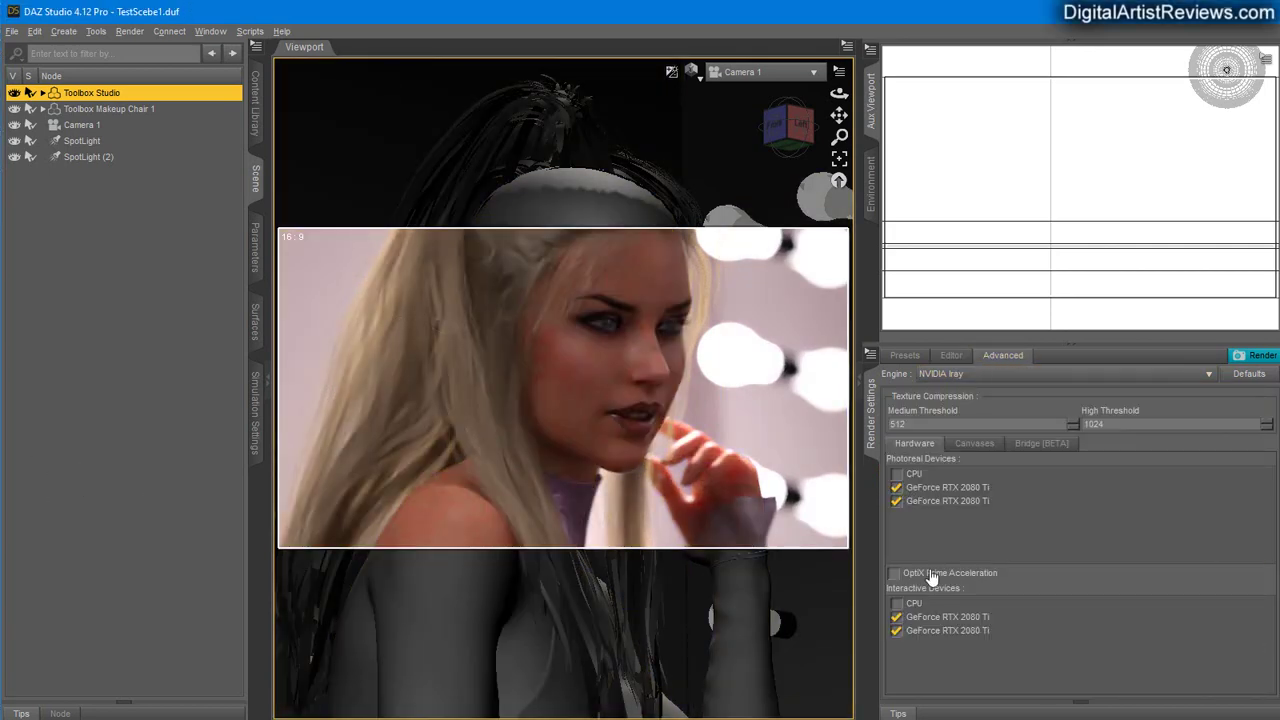
pyautogui.click(955, 356)
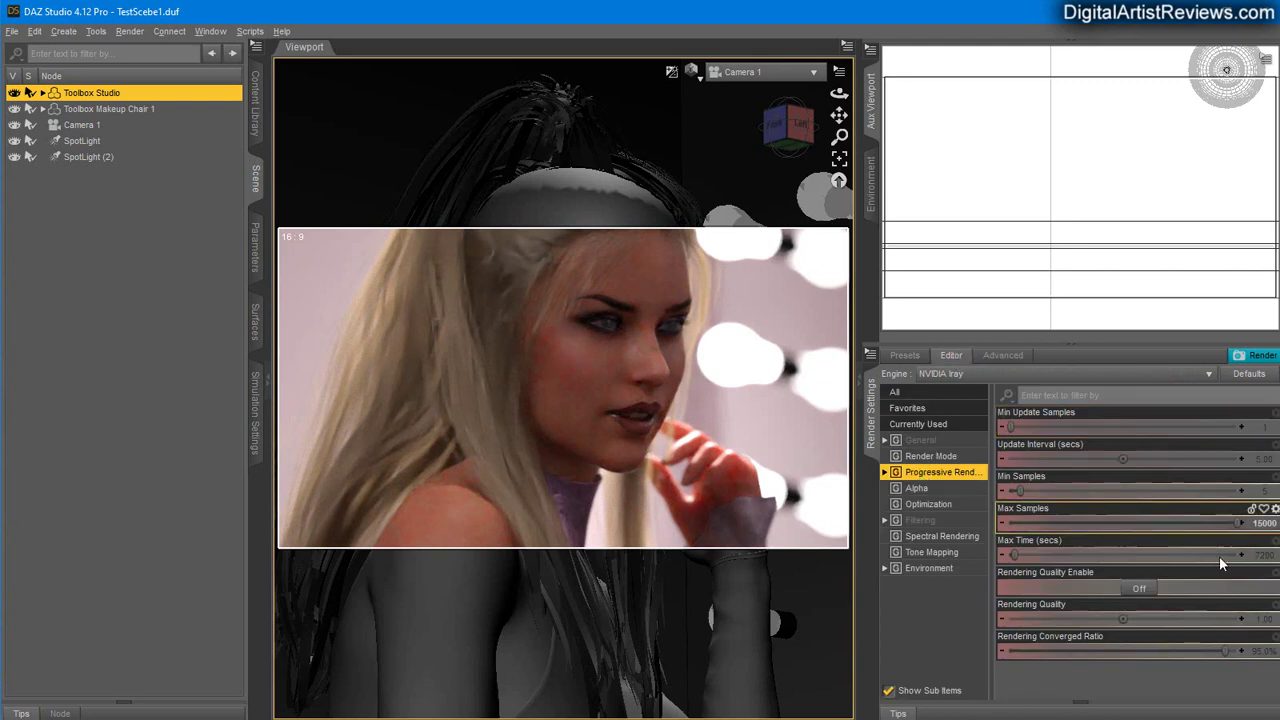
pyautogui.click(912, 442)
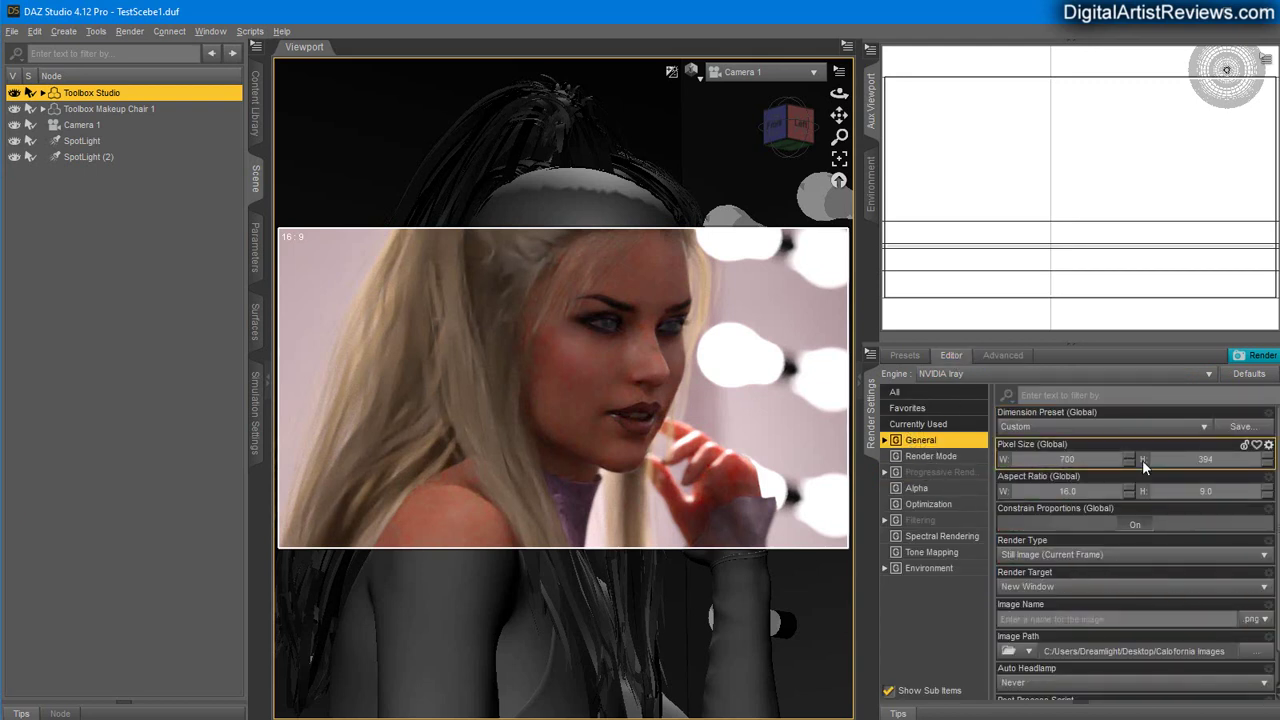
pyautogui.click(982, 358)
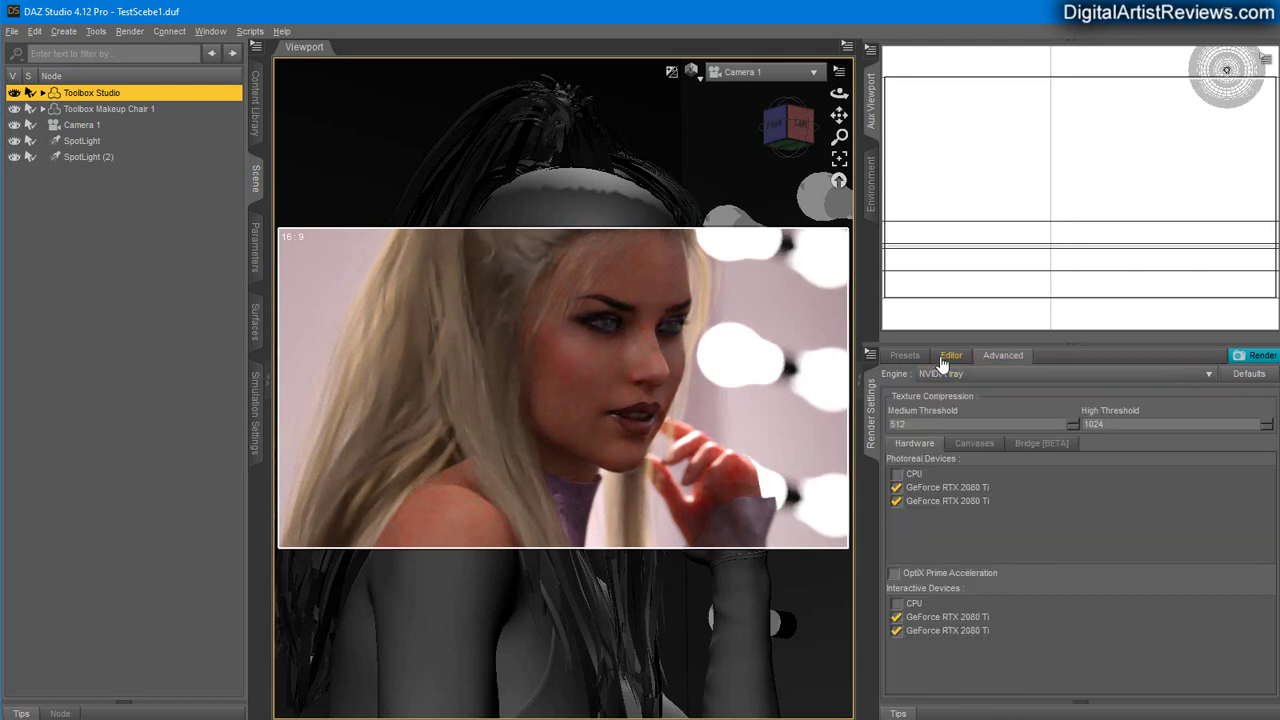
pyautogui.click(951, 355)
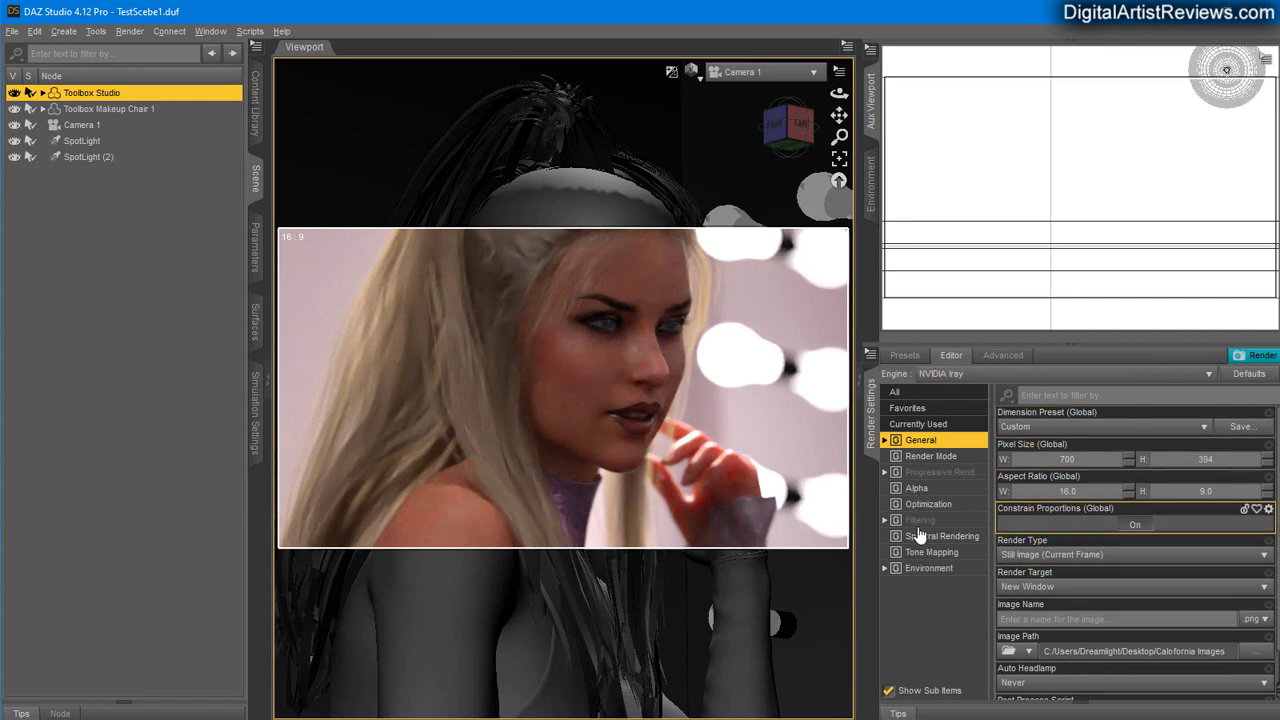
pyautogui.click(922, 474)
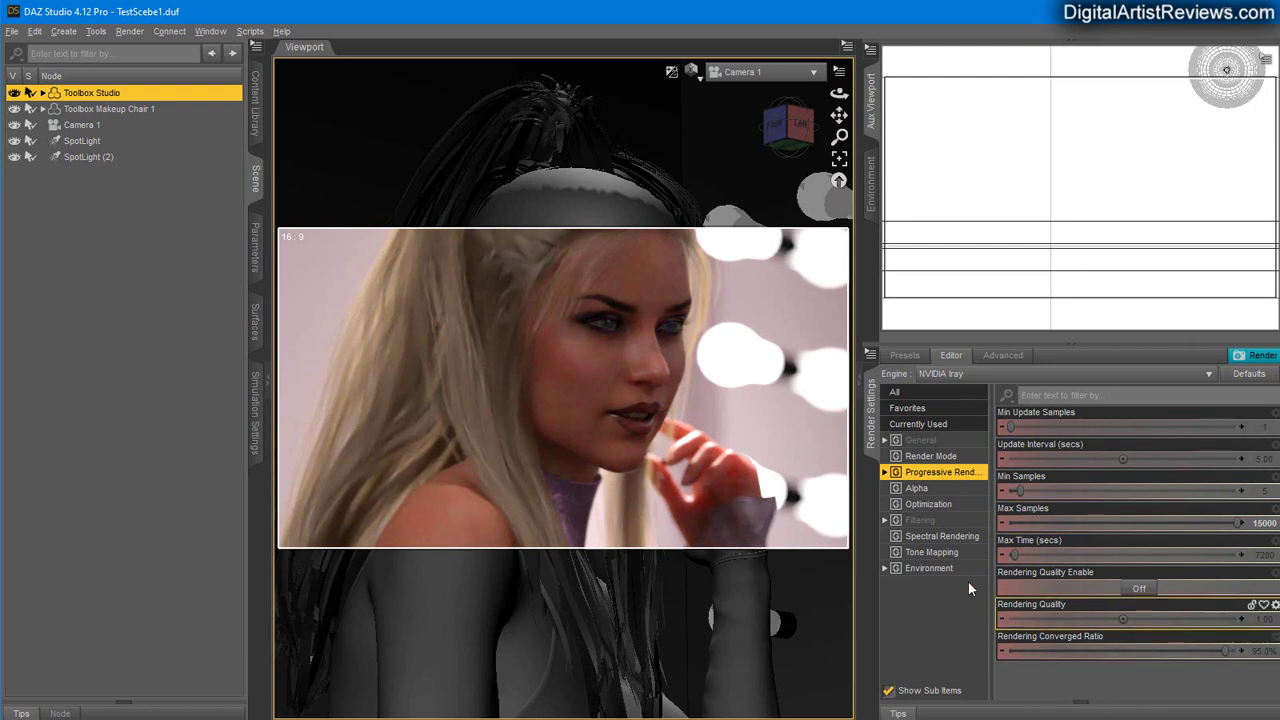
# - Turn Post Denoiser Available off and reframe Camera 1 on the seated figure and her mirror reflection
pyautogui.click(920, 522)
pyautogui.click(1137, 524)
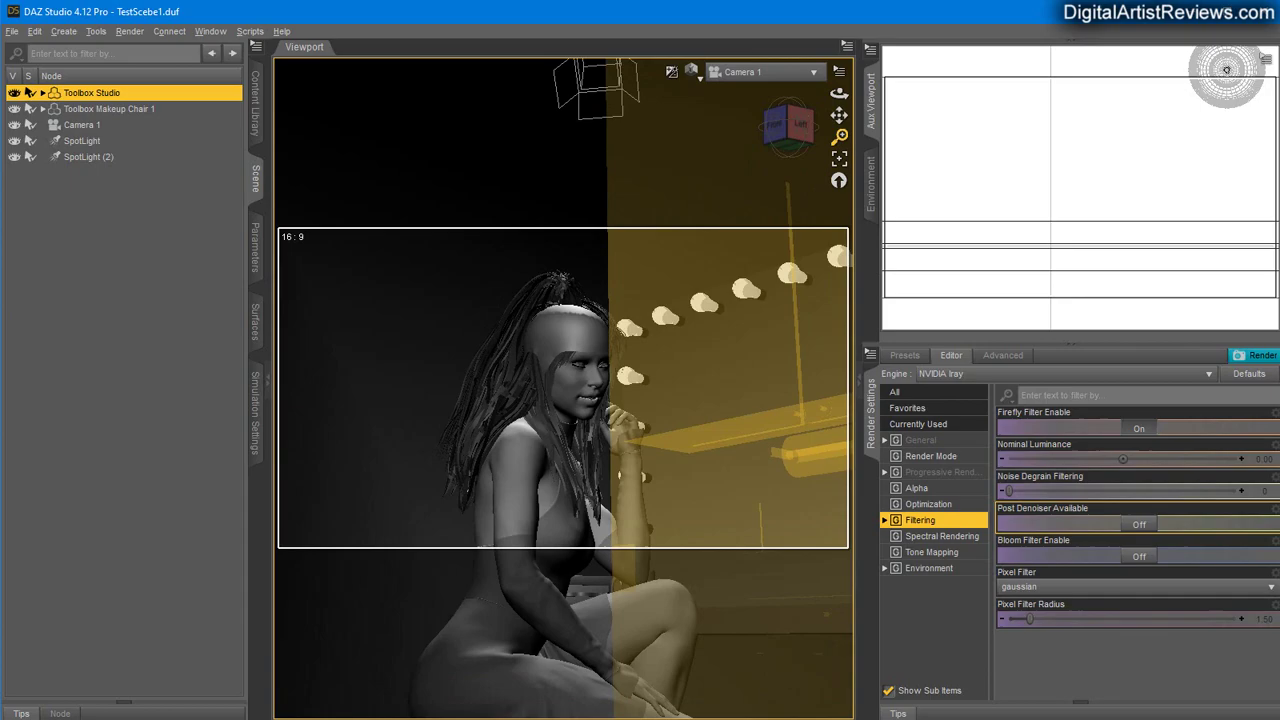
pyautogui.moveTo(838, 92); pyautogui.dragTo(838, 92)
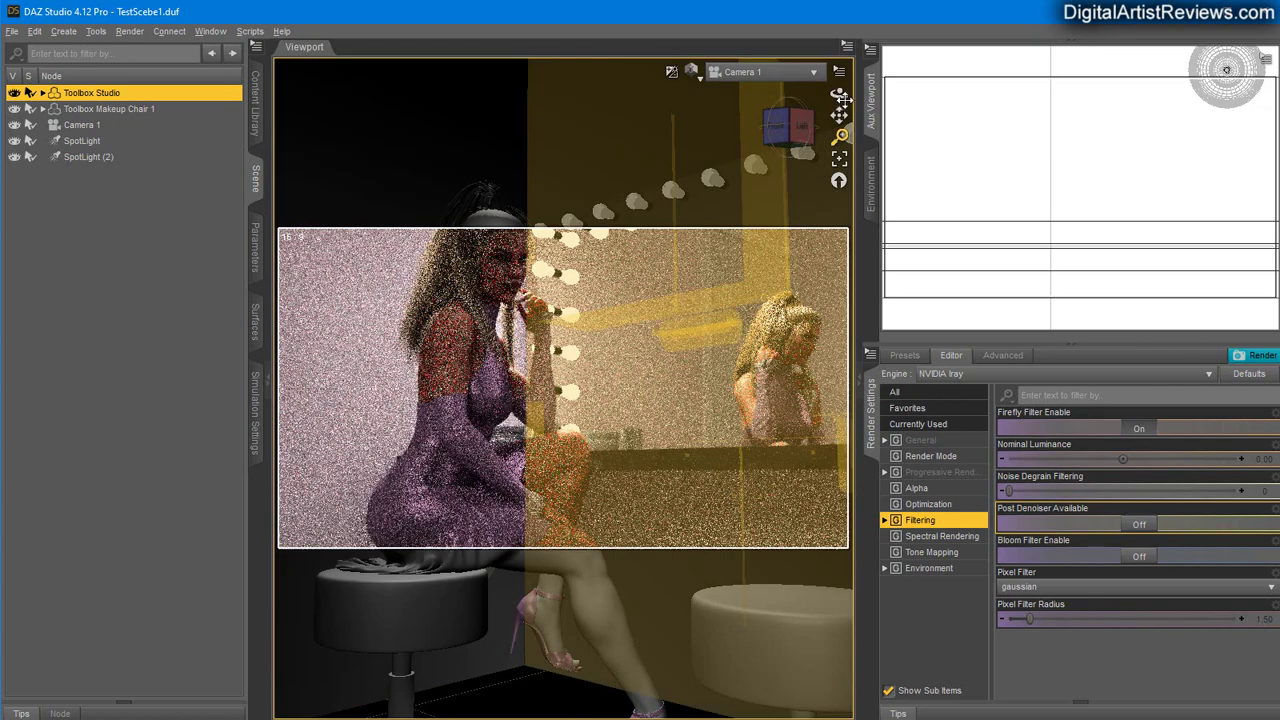
pyautogui.moveTo(843, 100); pyautogui.dragTo(697, 165)
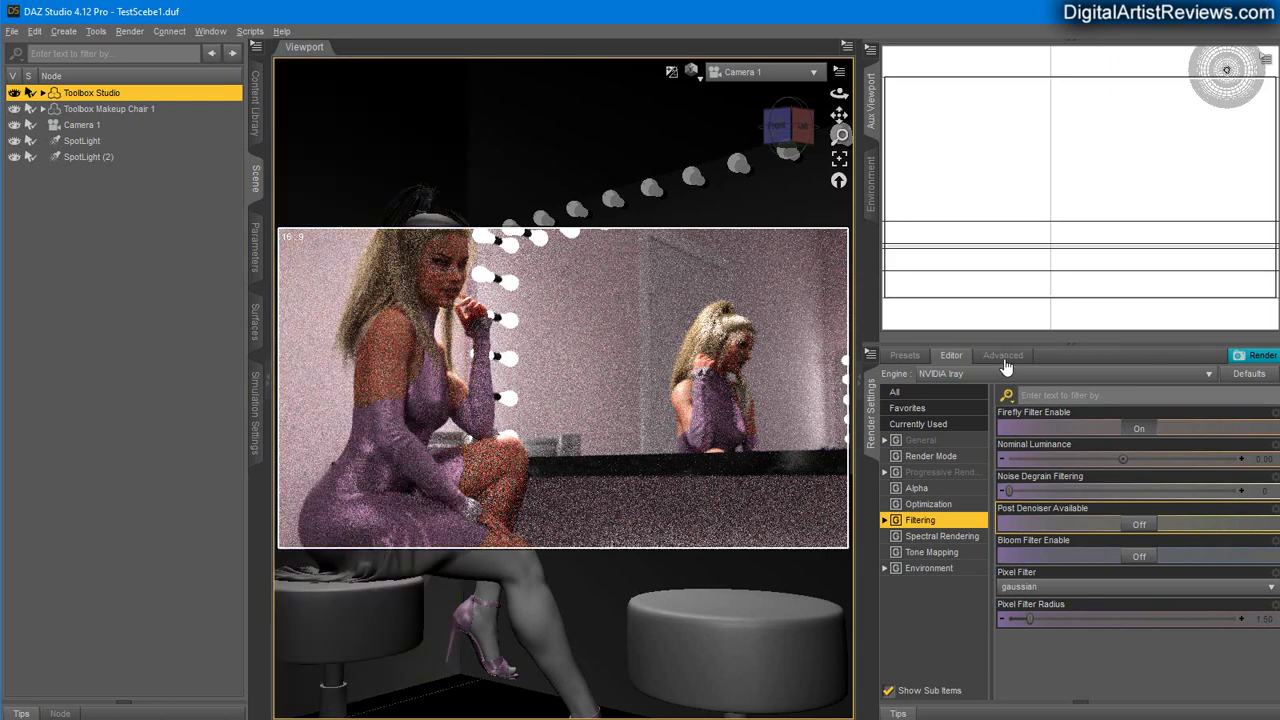
# - Check the rendering hardware devices and turn Post Denoiser Available on for the makeup studio scene
pyautogui.click(1003, 356)
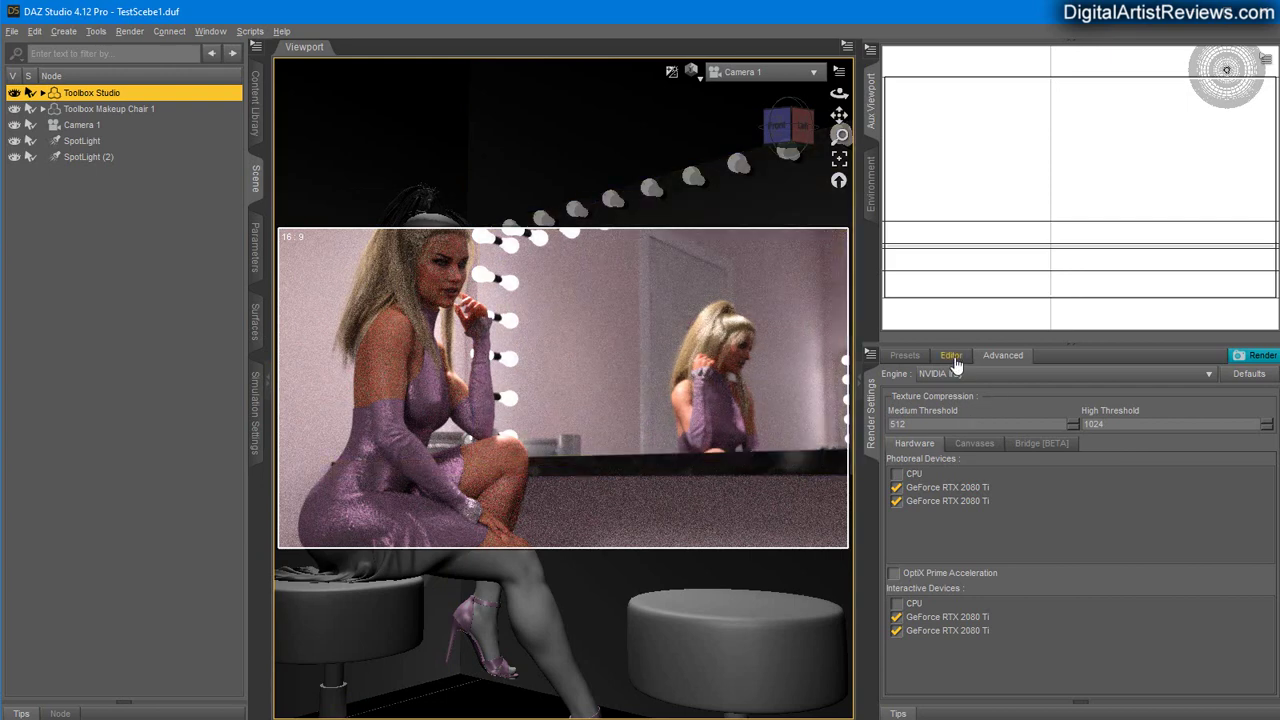
pyautogui.click(951, 355)
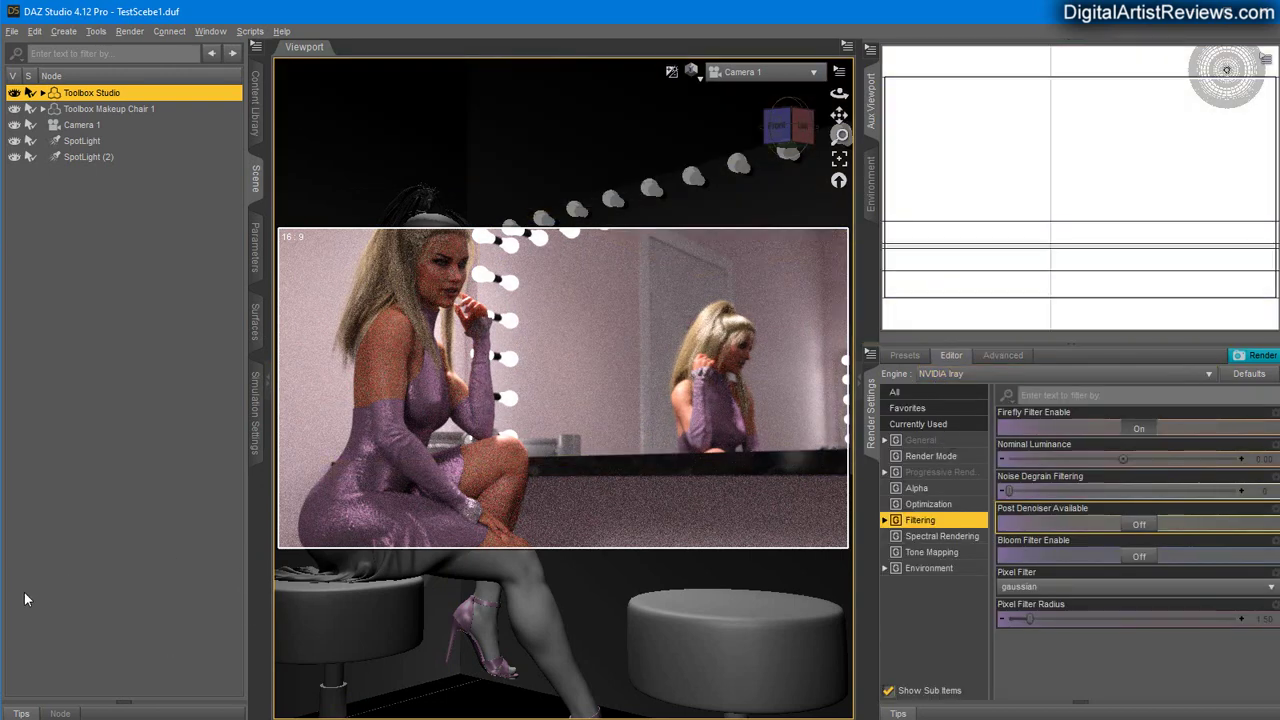
pyautogui.click(1140, 525)
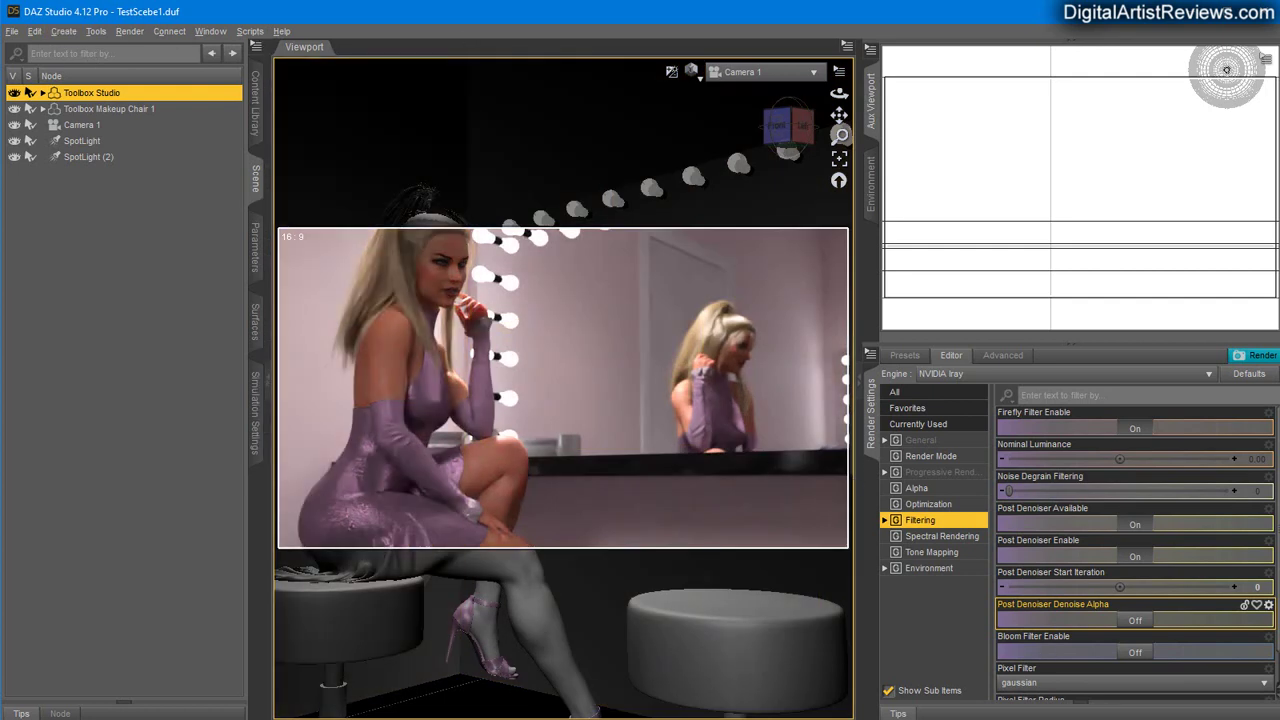
# - Review the General render settings down to Post Process Script, and the Progressive Rendering settings
pyautogui.click(910, 442)
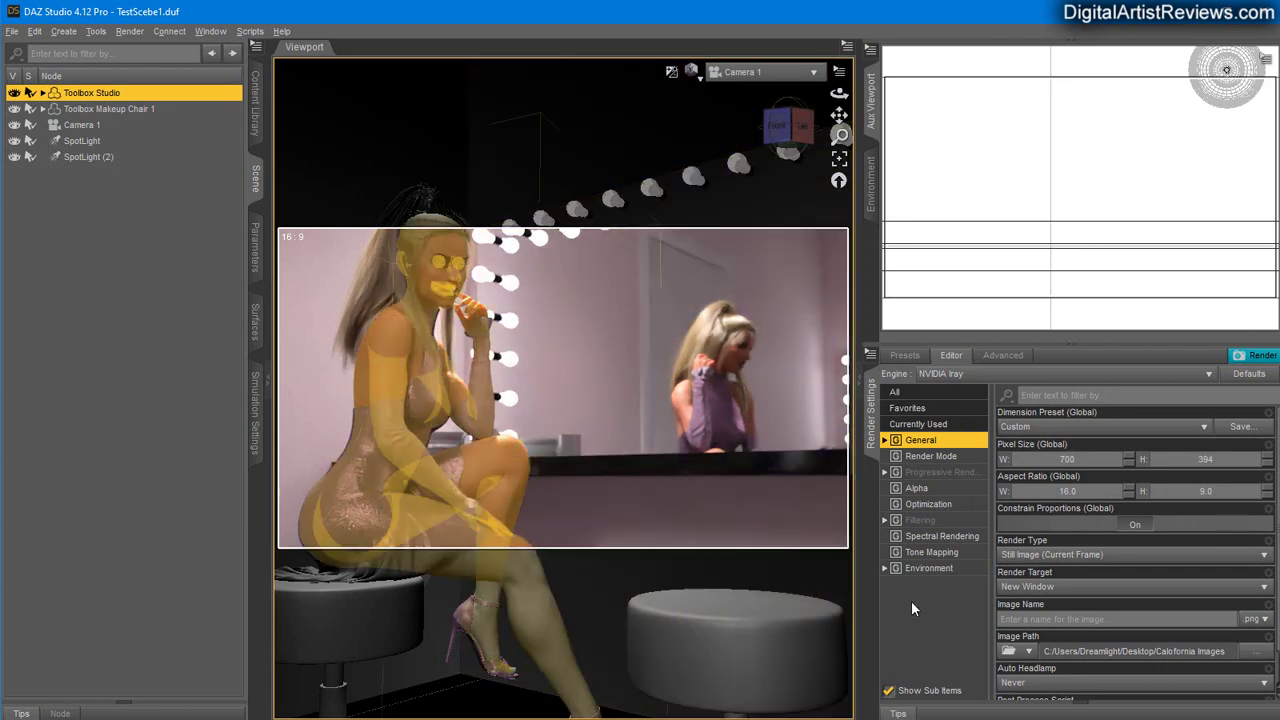
pyautogui.scroll(-1, 1130, 600)
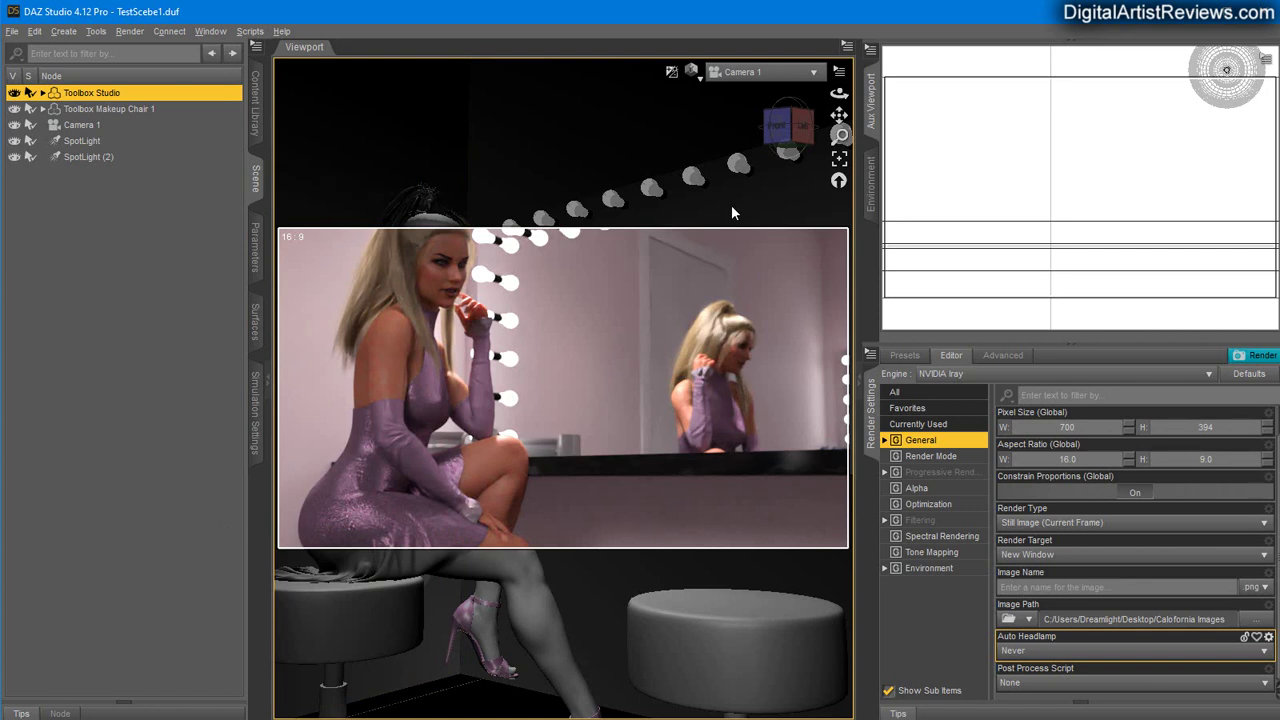
pyautogui.click(940, 472)
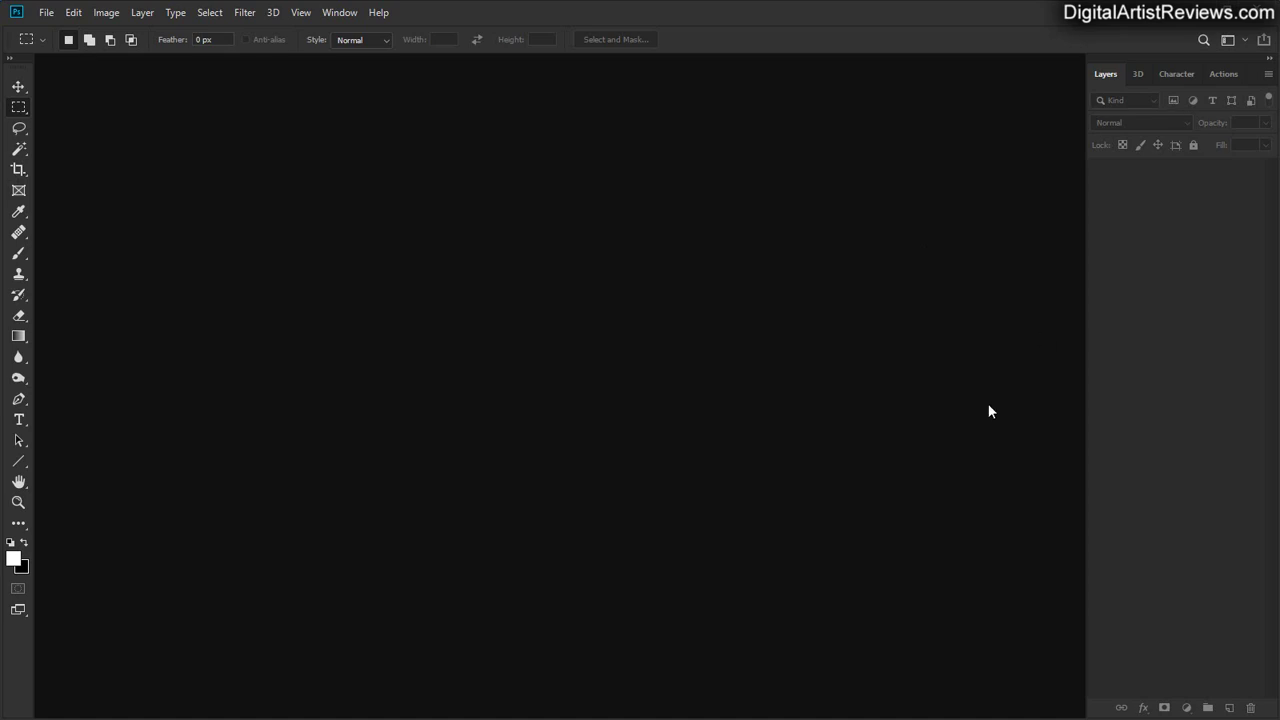
# - Switch to the OnOff folder and open the OFF_100 and ON_100 renders together in Photoshop
pyautogui.hotkey('alt', 'Tab')
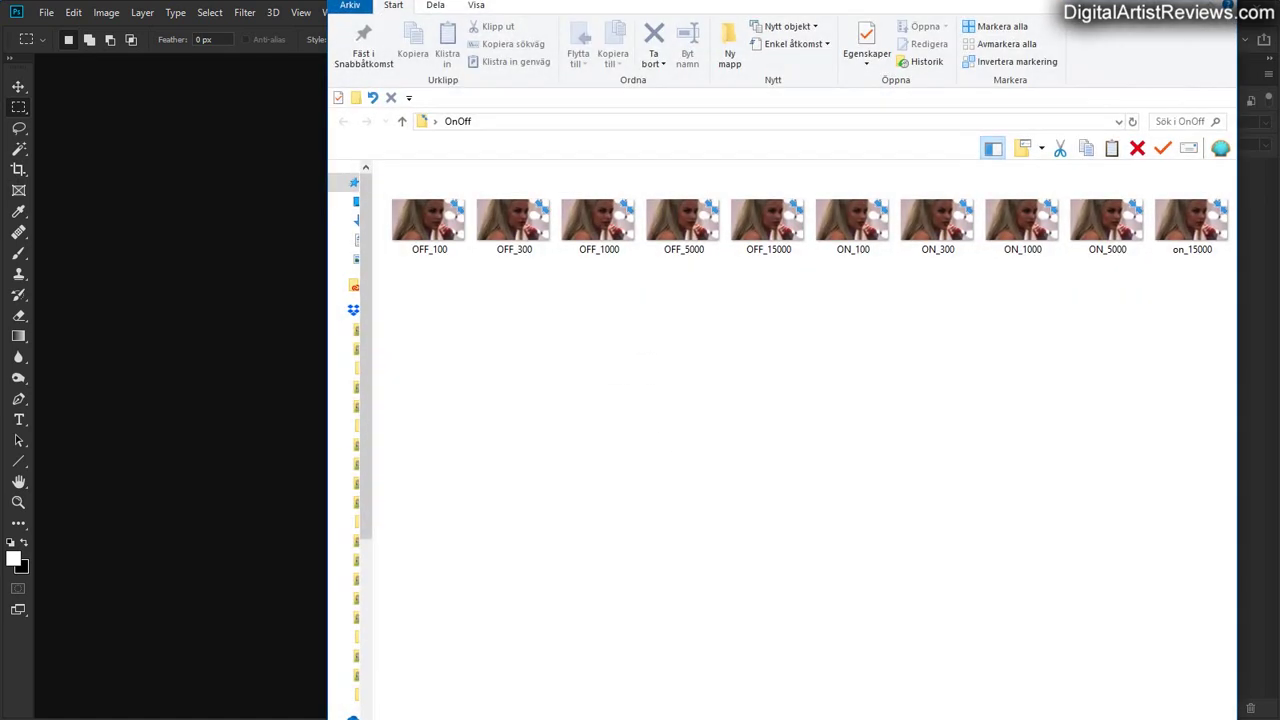
pyautogui.moveTo(606, 718); pyautogui.dragTo(614, 449)
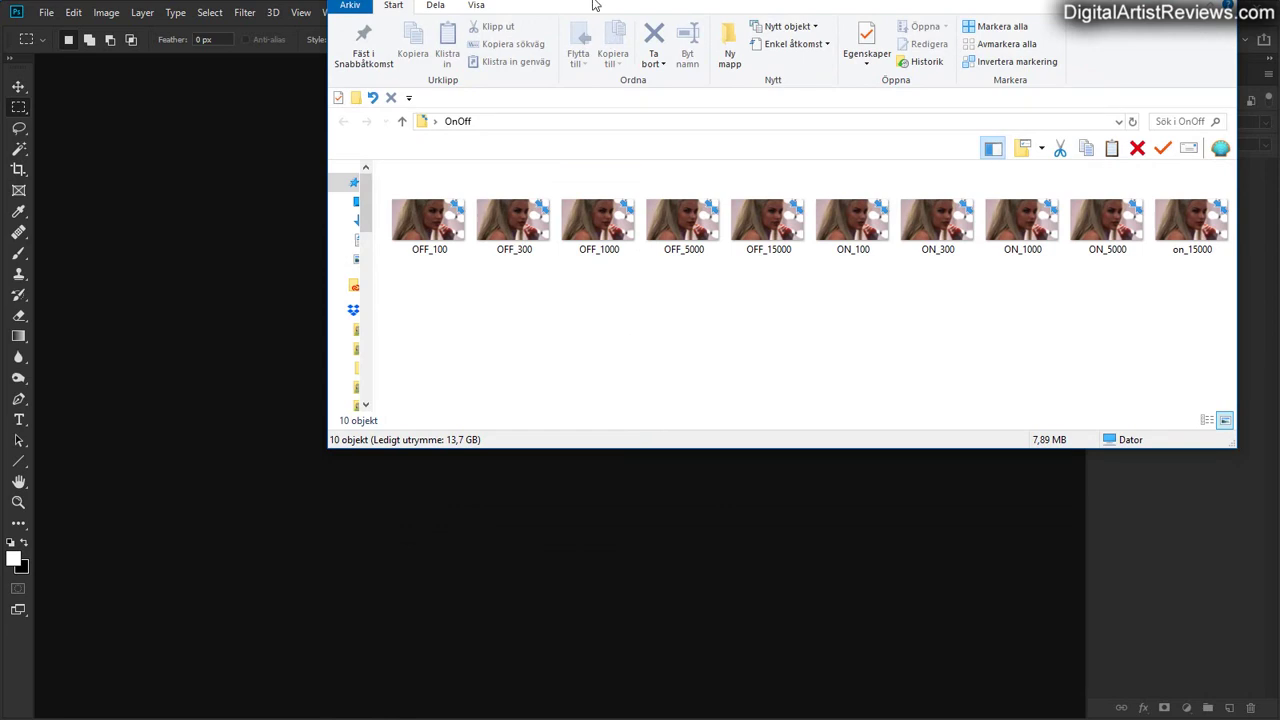
pyautogui.moveTo(593, 5); pyautogui.dragTo(646, 266)
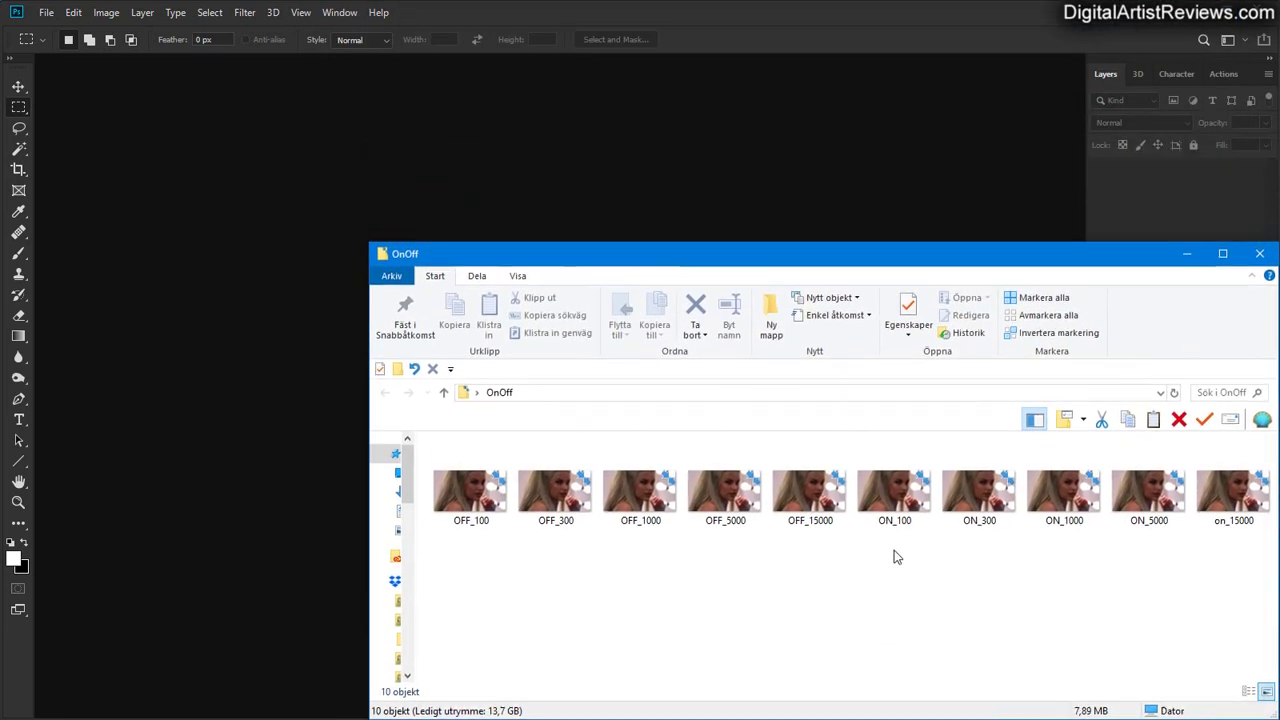
pyautogui.click(885, 492)
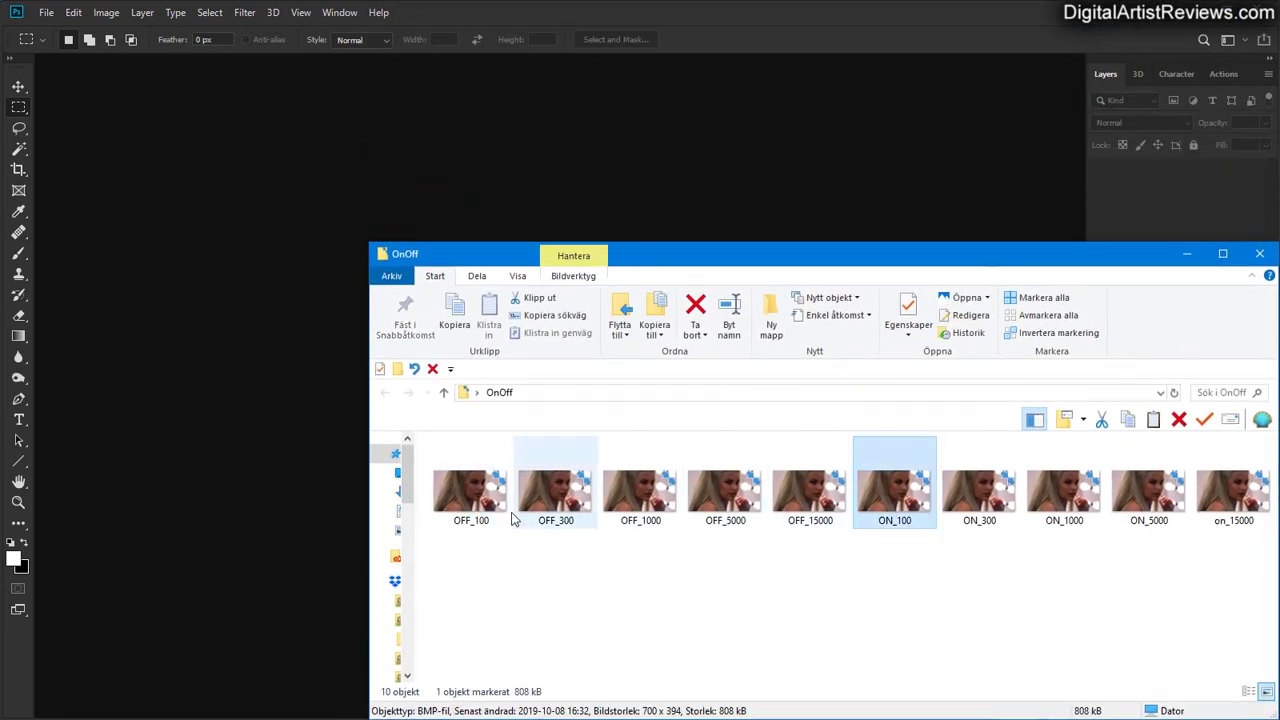
pyautogui.keyDown('ctrl'); pyautogui.click(470, 500); pyautogui.keyUp('ctrl')
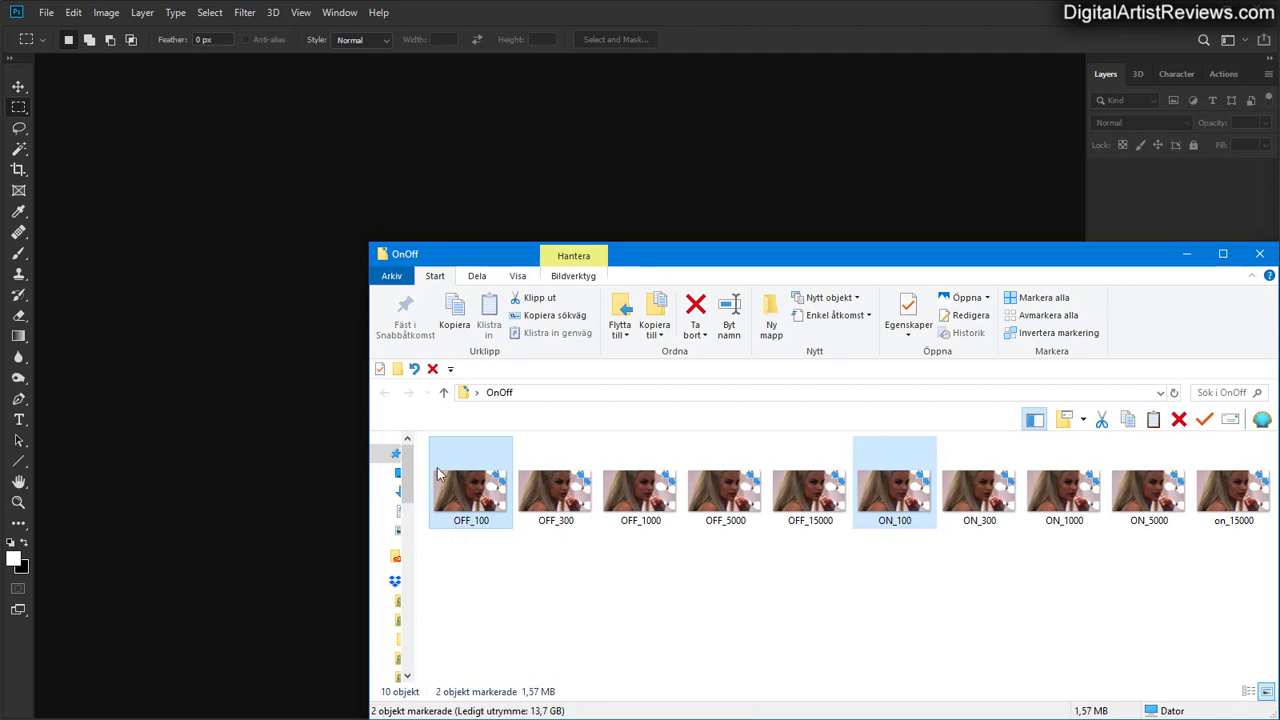
pyautogui.moveTo(437, 474); pyautogui.dragTo(234, 346)
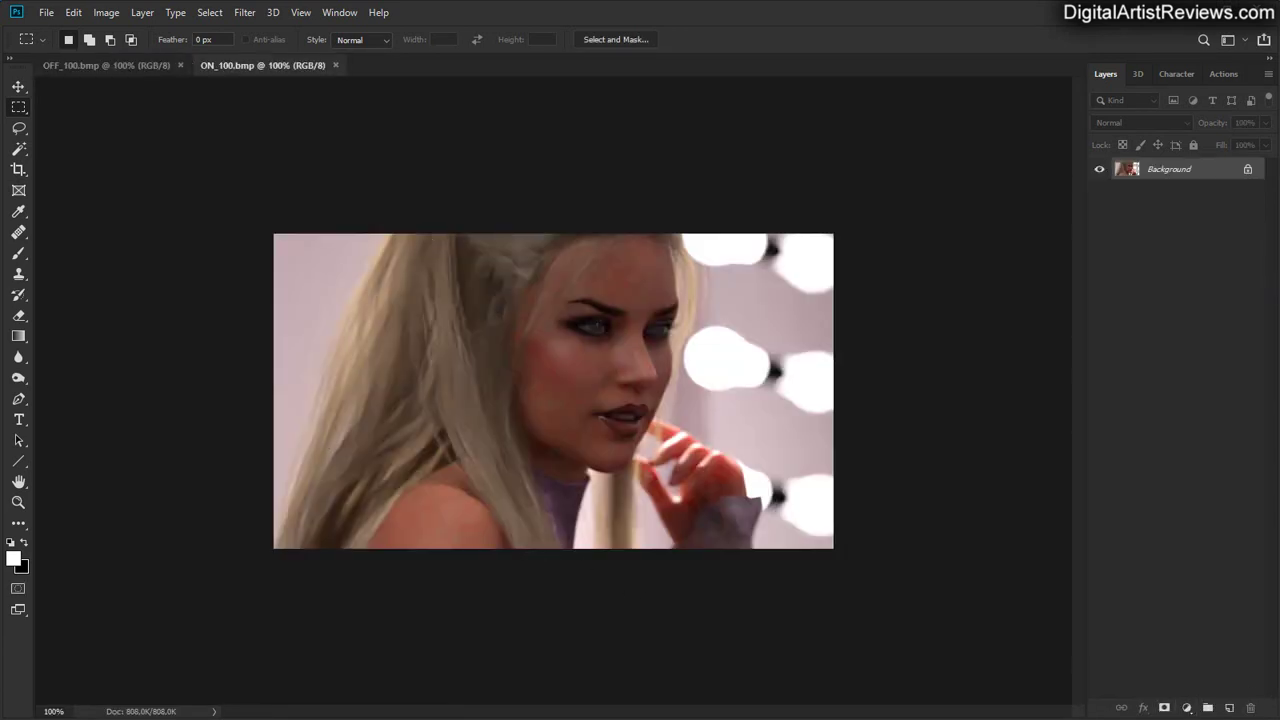
# - Switch to the Test notes in Notepad and compare the denoiser on and off render times for each iteration count
pyautogui.hotkey('alt', 'Tab')
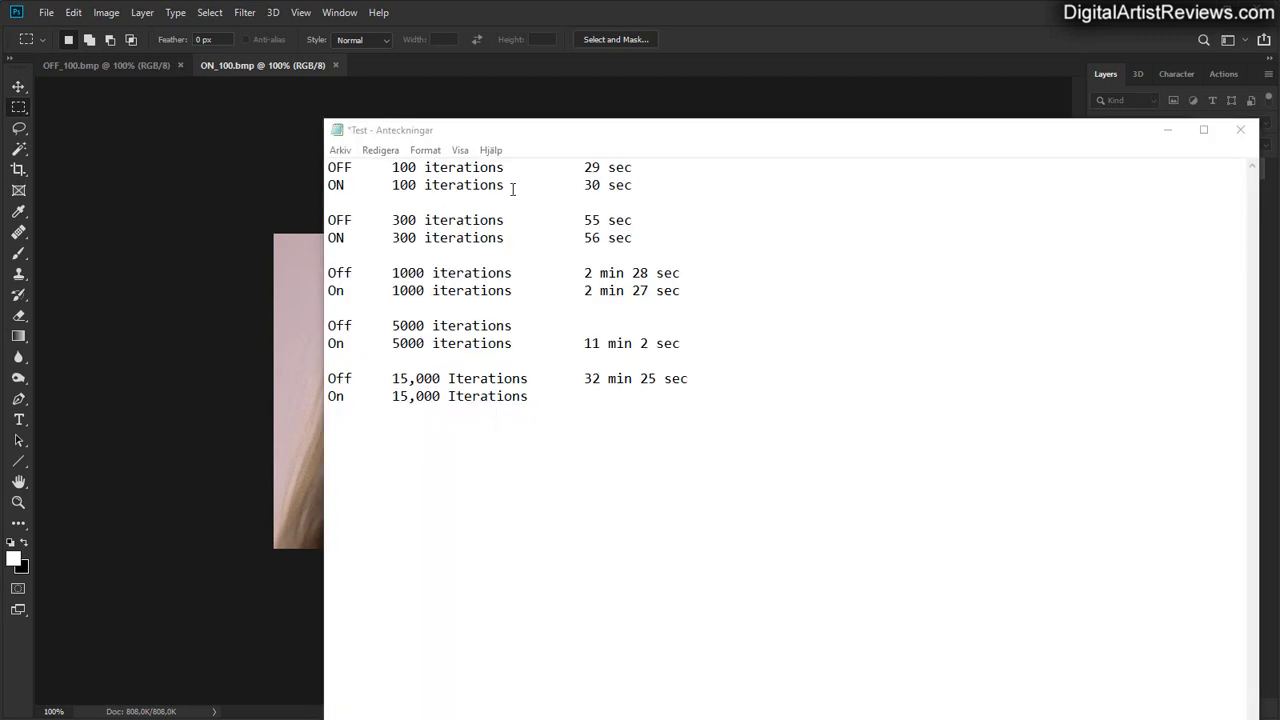
pyautogui.click(640, 183)
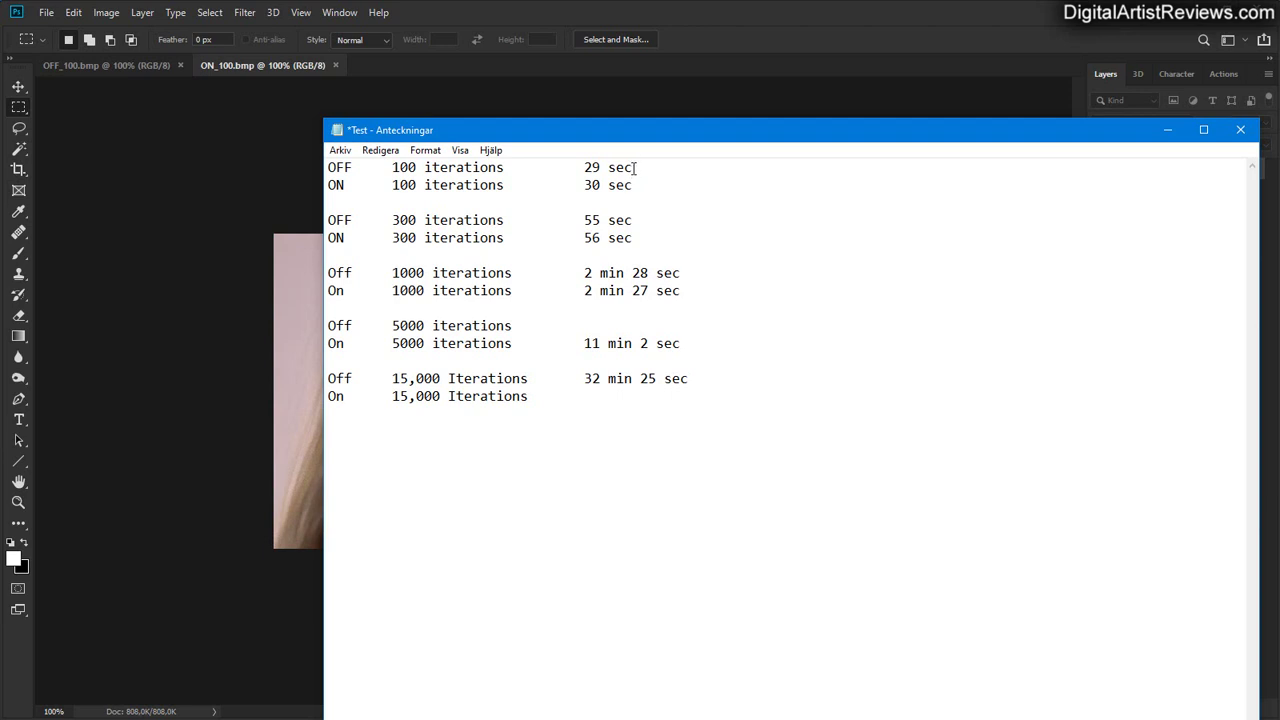
pyautogui.moveTo(632, 168)
pyautogui.mouseDown()
pyautogui.moveTo(336, 168)
pyautogui.moveTo(331, 185)
pyautogui.moveTo(633, 192)
pyautogui.mouseUp()
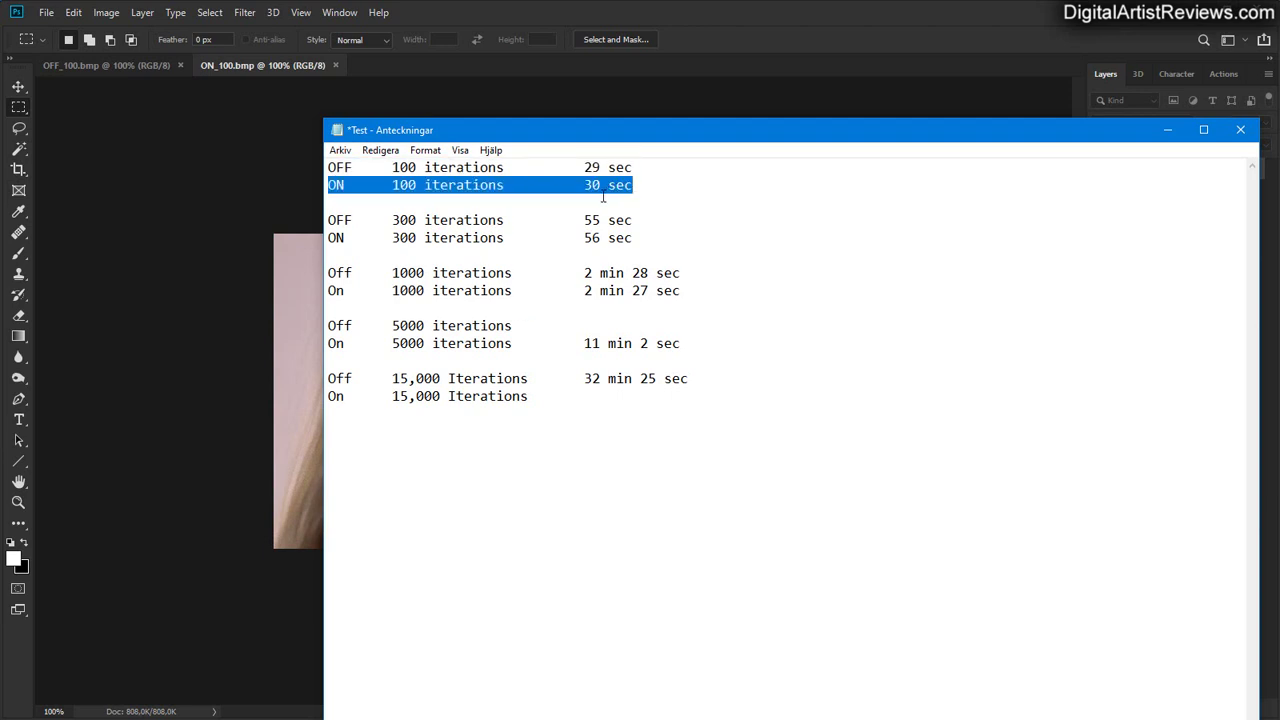
pyautogui.click(604, 197)
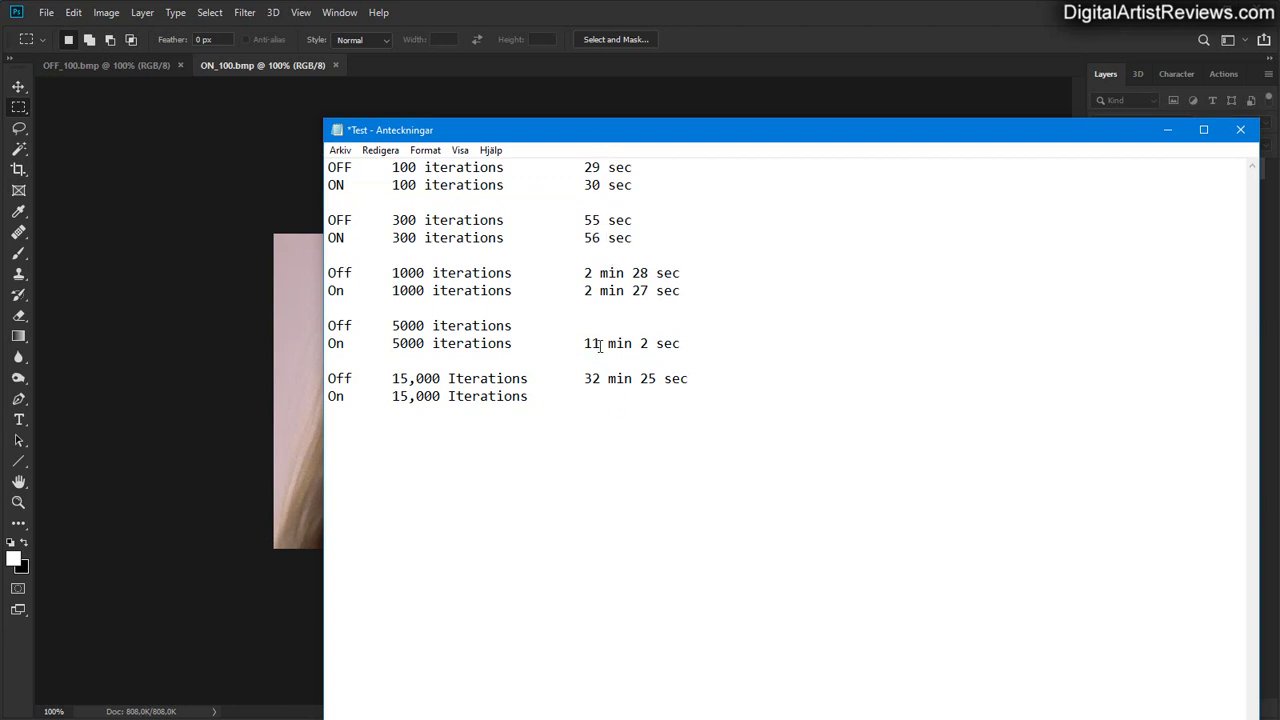
pyautogui.moveTo(700, 381); pyautogui.dragTo(422, 326)
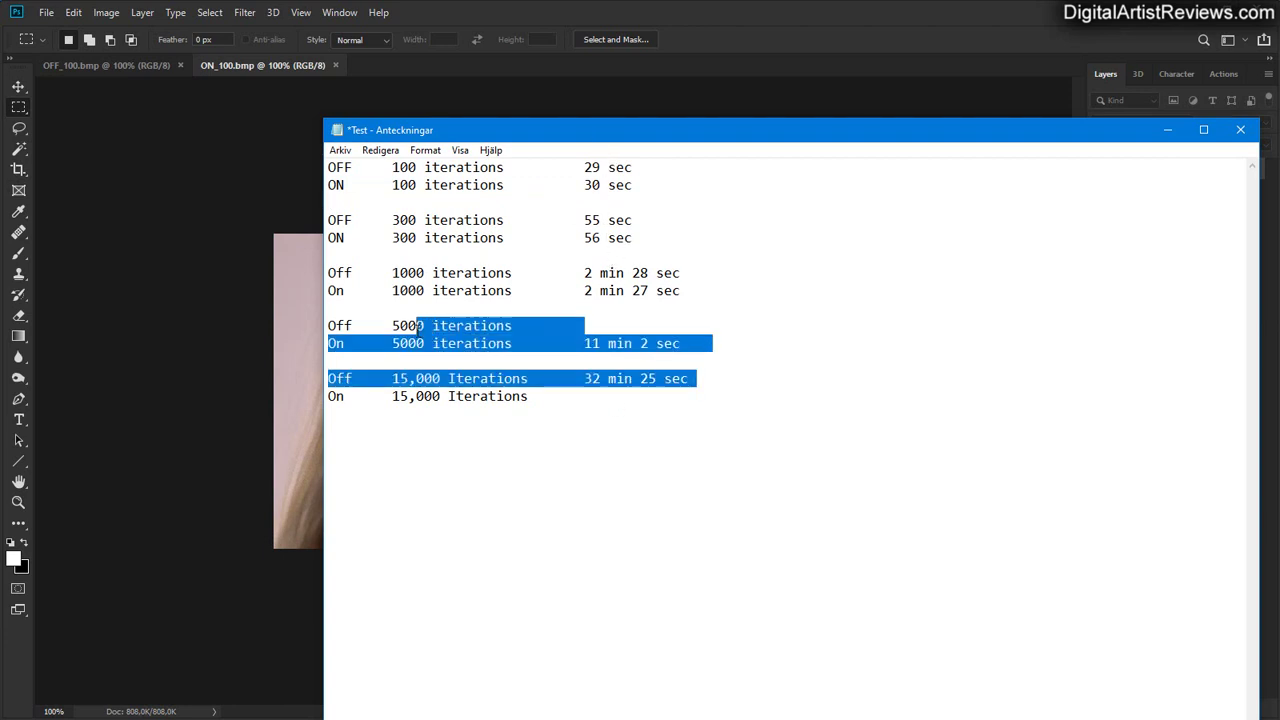
# - Clear the text selection and save the Test notes file
pyautogui.click(646, 385)
pyautogui.click(340, 150)
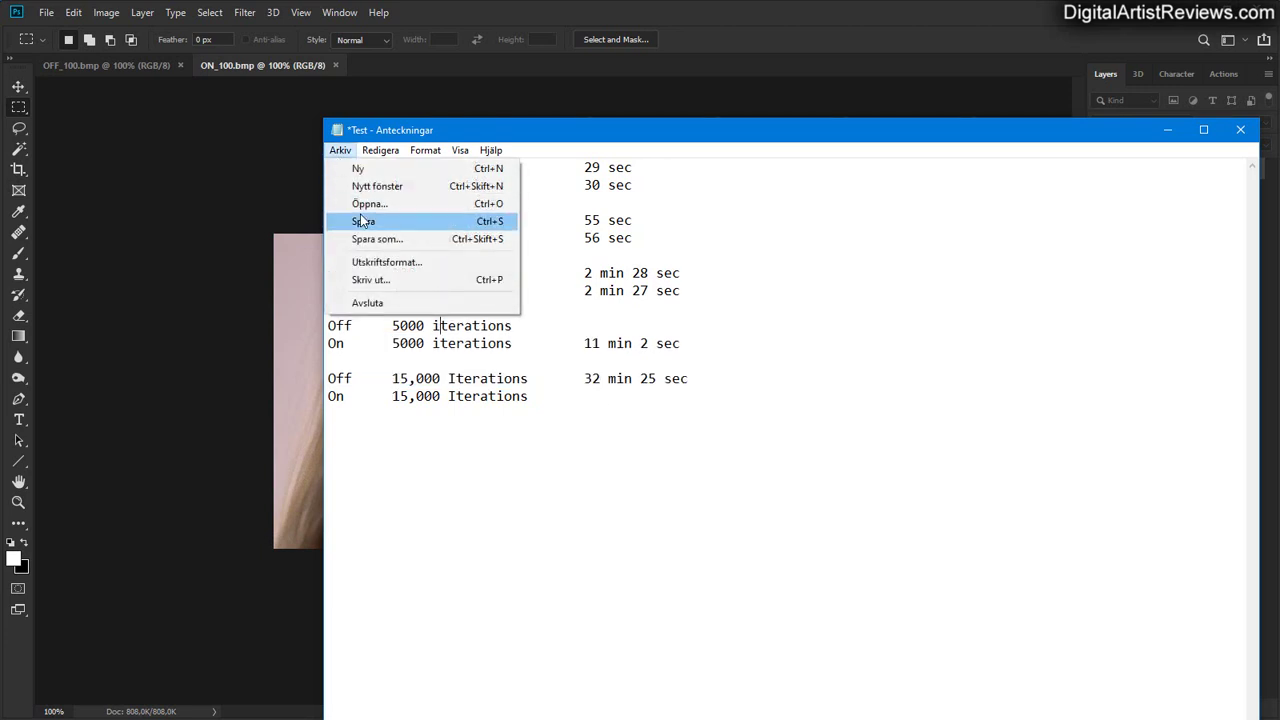
pyautogui.click(371, 217)
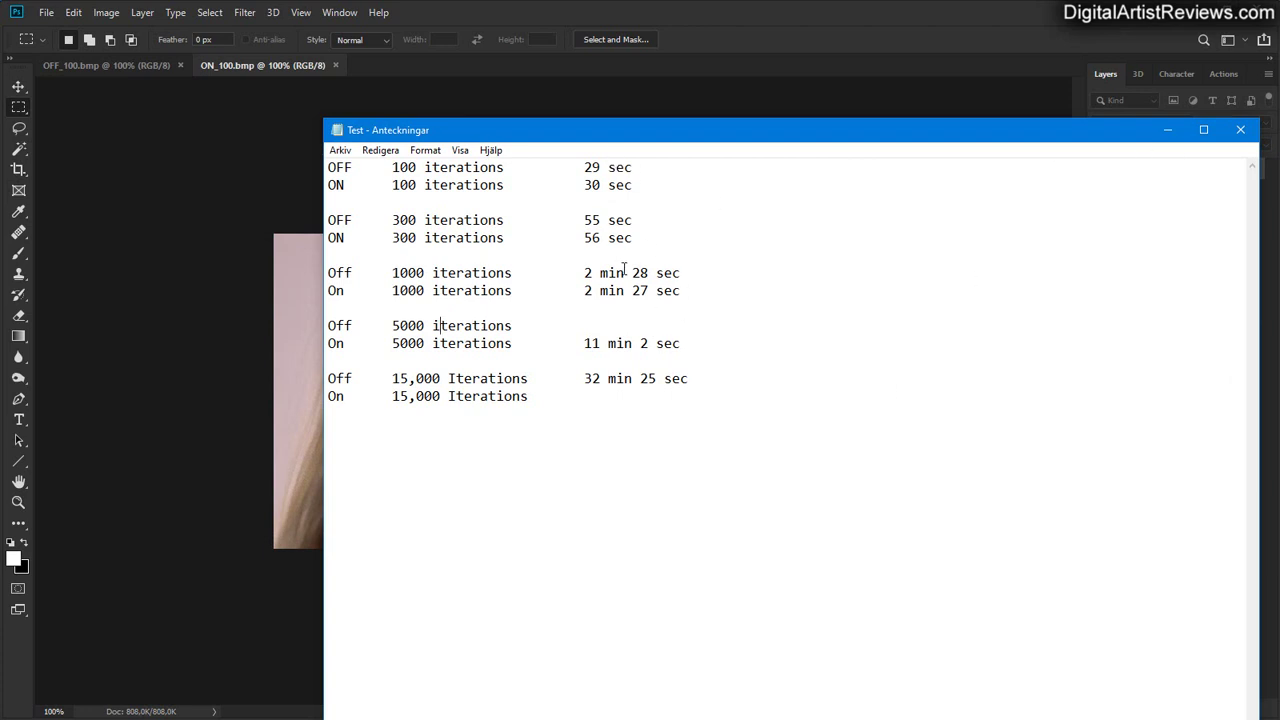
# - Minimize the Test notes and compare the OFF_100 and ON_100 renders in Photoshop by alternating between them
pyautogui.click(1165, 131)
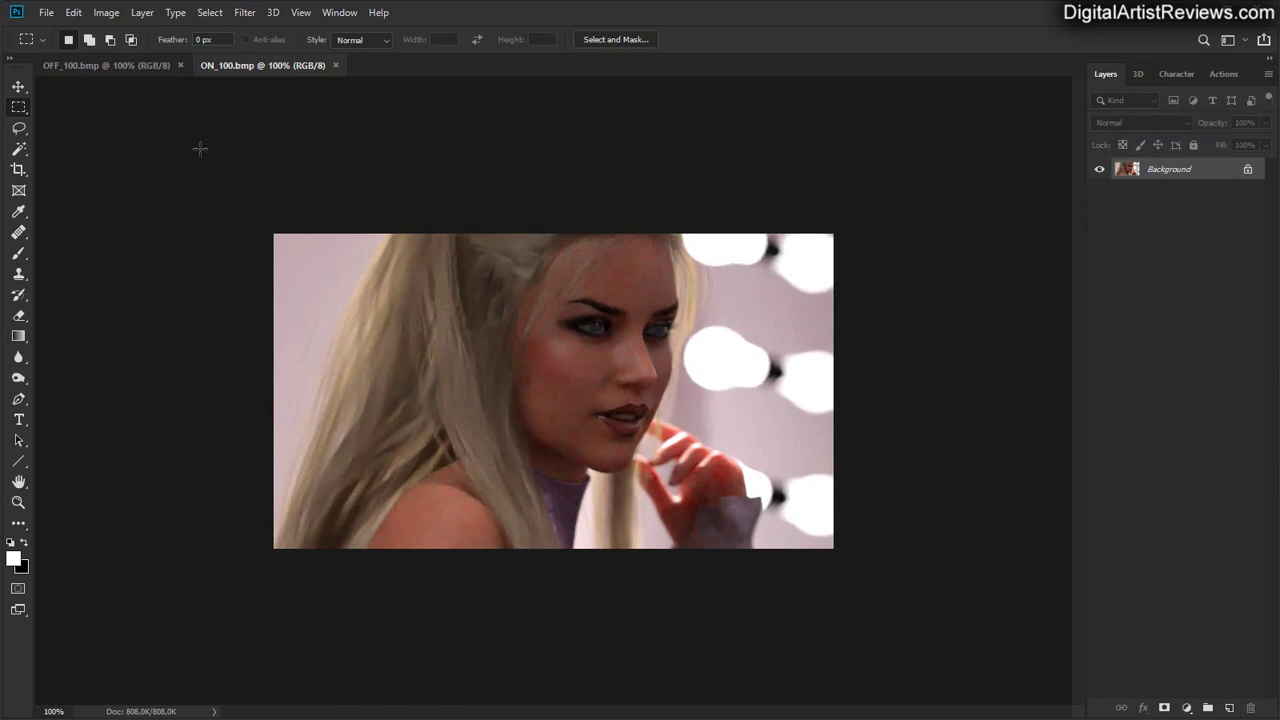
pyautogui.click(95, 65)
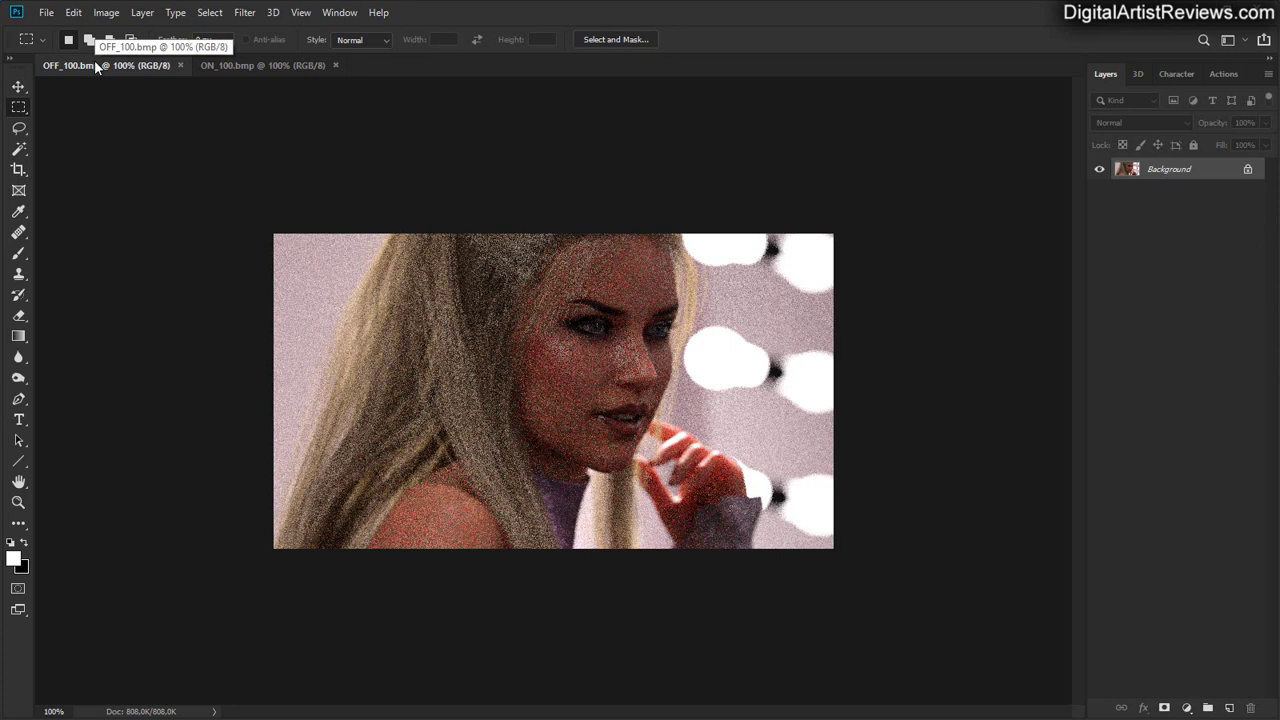
pyautogui.click(270, 68)
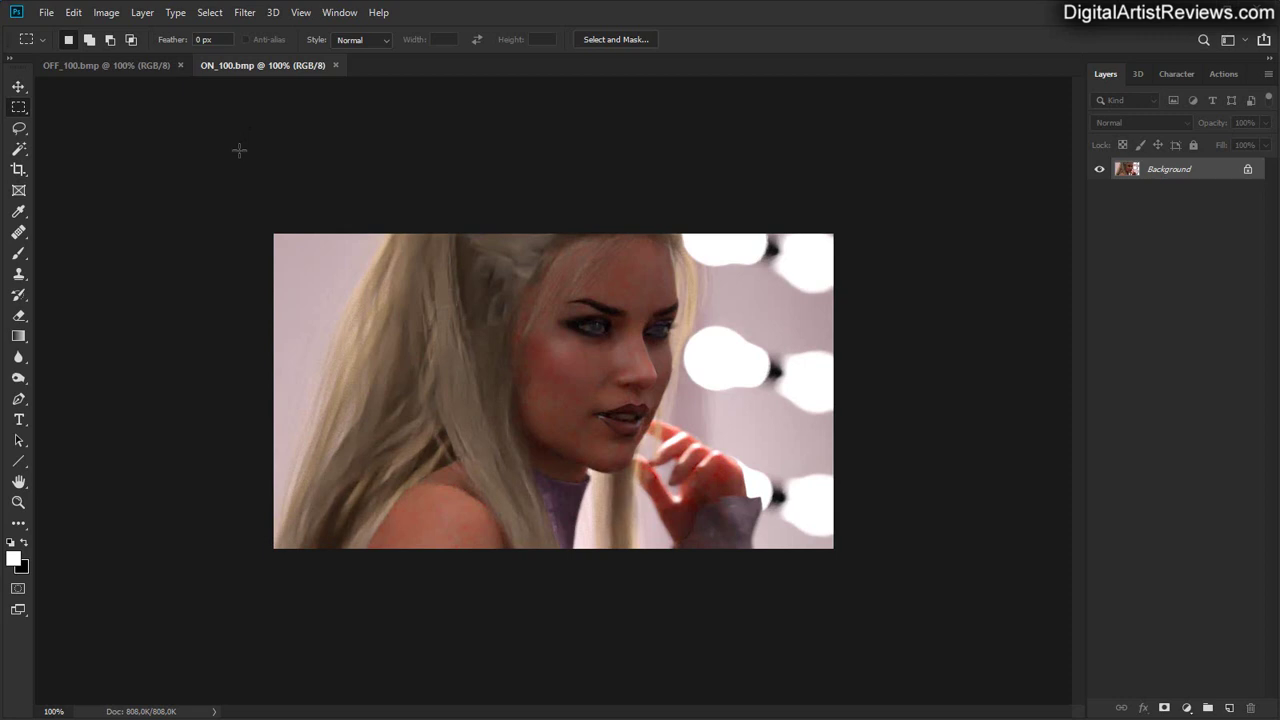
pyautogui.click(138, 63)
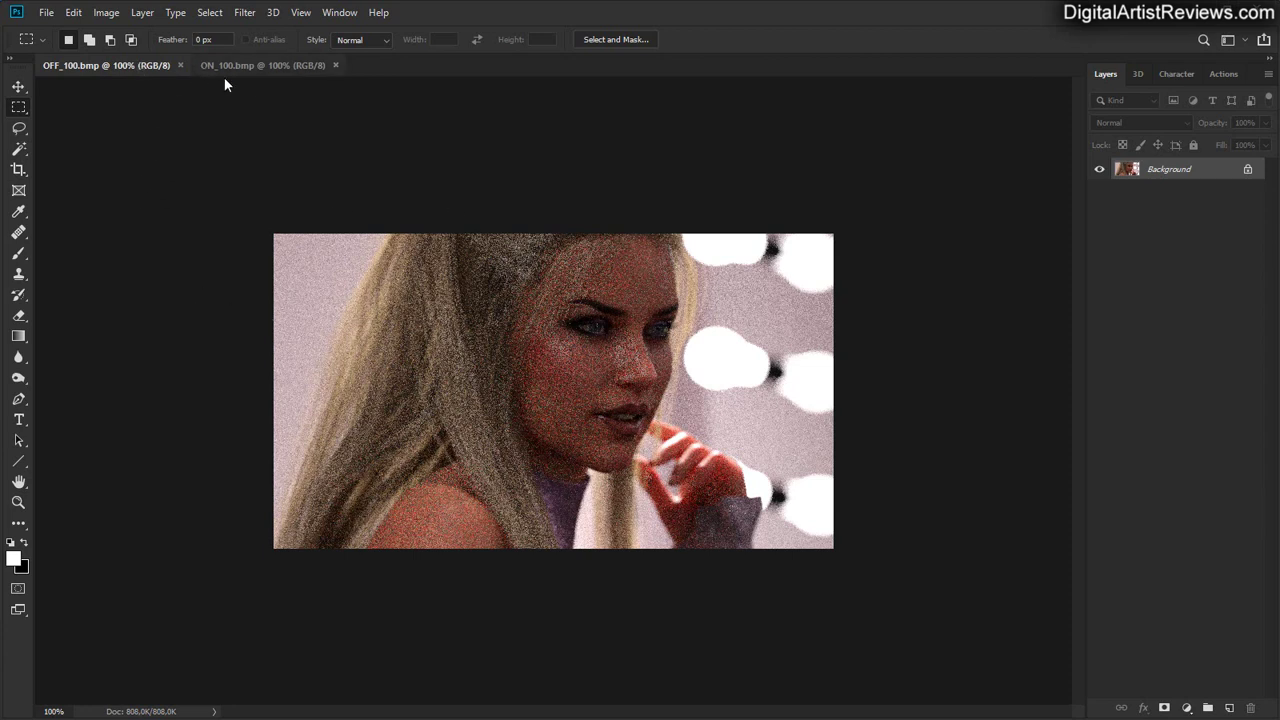
pyautogui.click(252, 66)
pyautogui.click(97, 66)
pyautogui.click(261, 66)
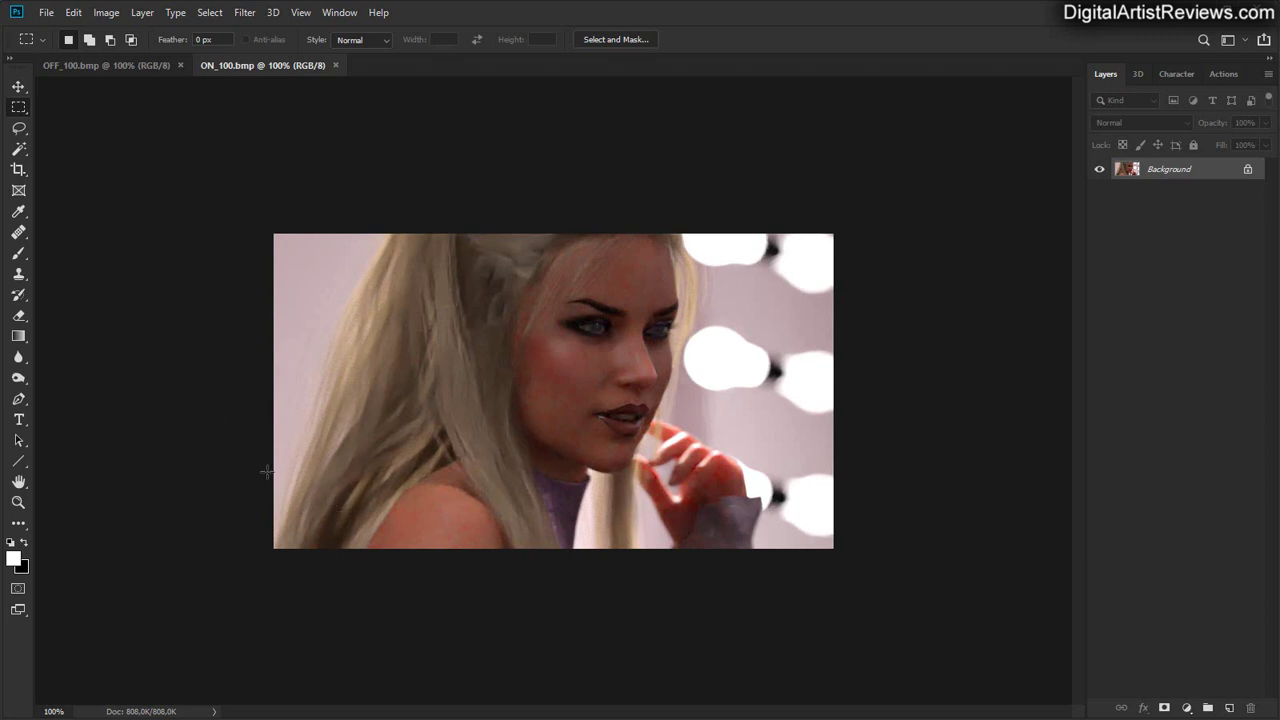
# - Close both 100-iteration renders and open OFF_300 and ON_300 from the OnOff folder in Photoshop
pyautogui.click(336, 65)
pyautogui.click(180, 65)
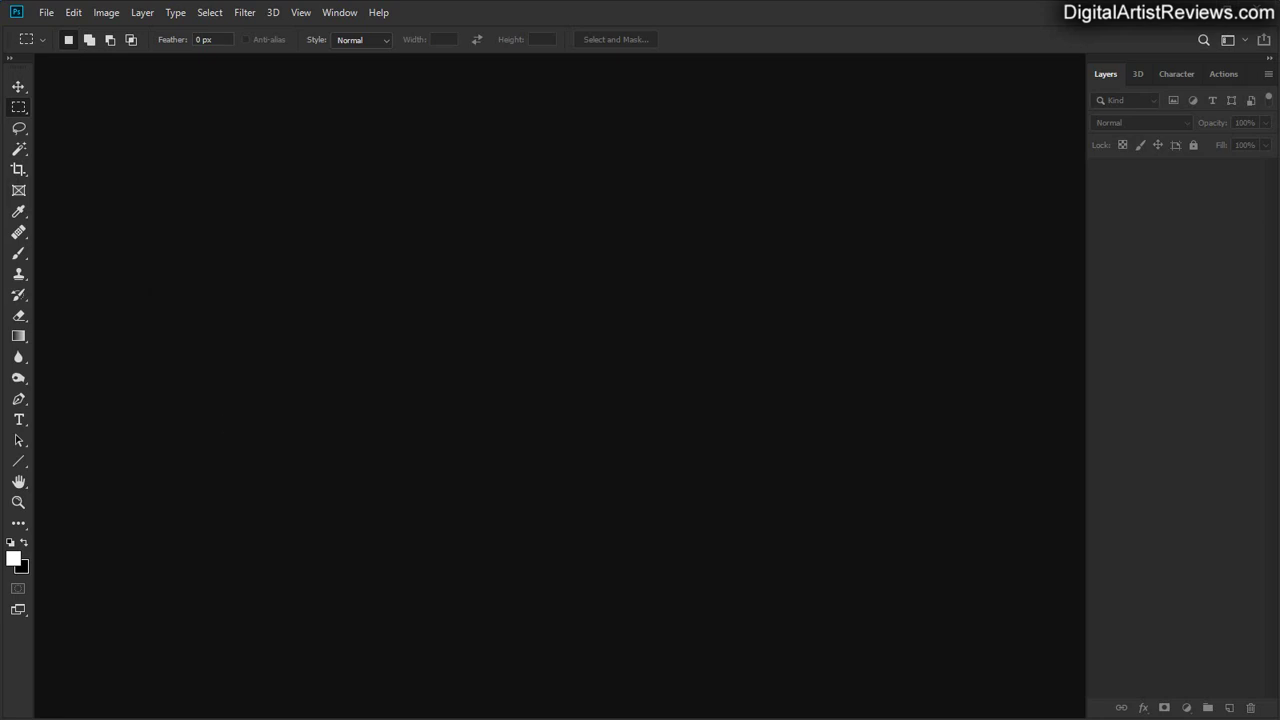
pyautogui.hotkey('alt', 'Tab')
pyautogui.click(558, 500)
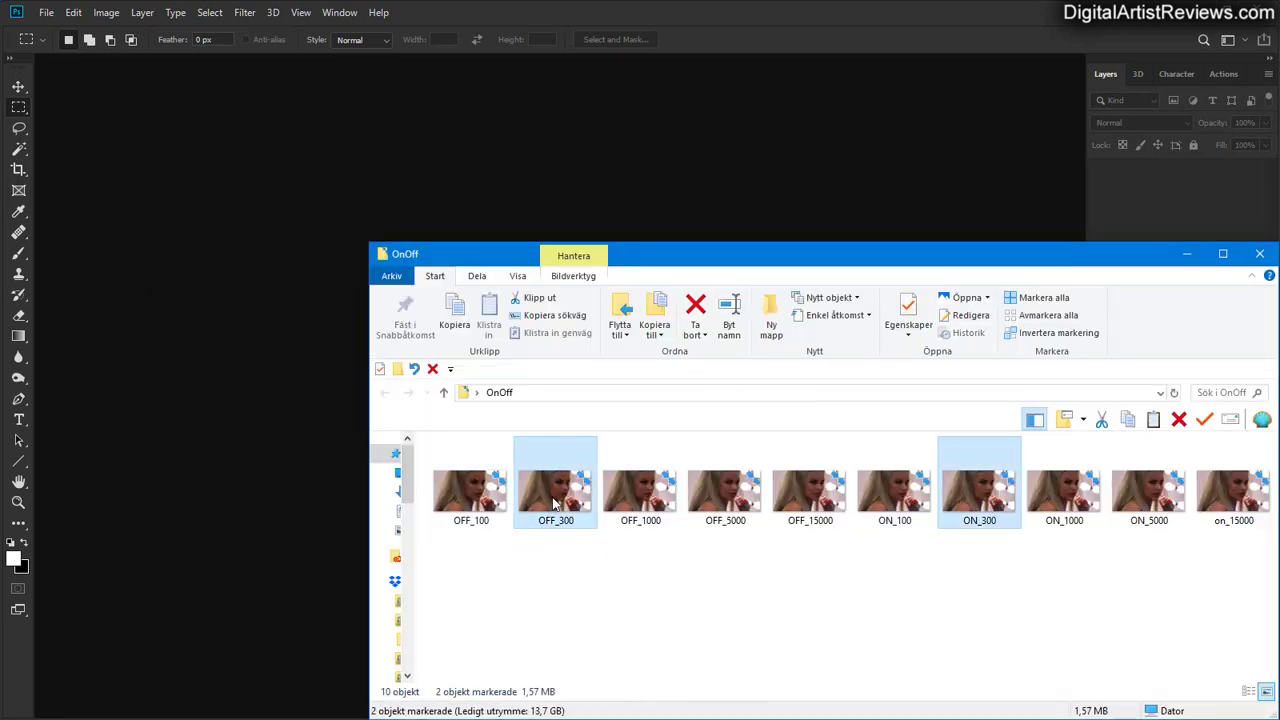
pyautogui.moveTo(555, 490); pyautogui.dragTo(415, 140)
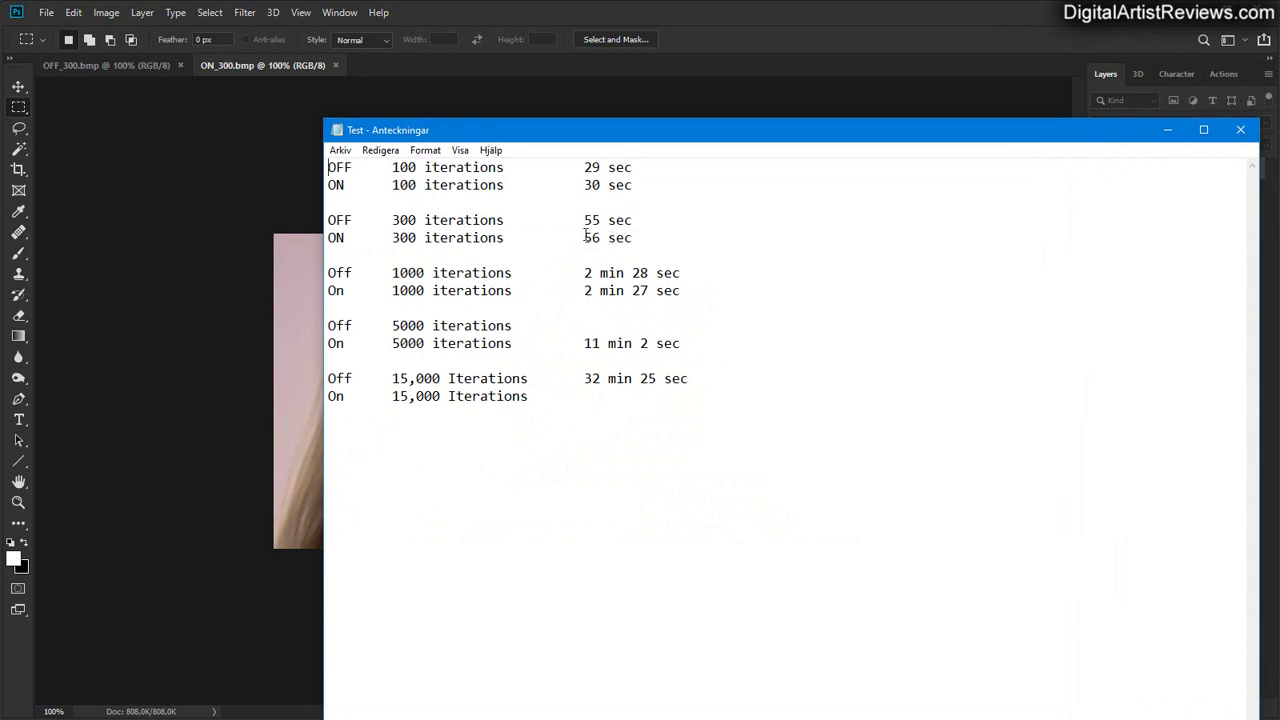
# - Minimize the Test notes and compare the OFF_300 render with ON_300
pyautogui.click(1167, 130)
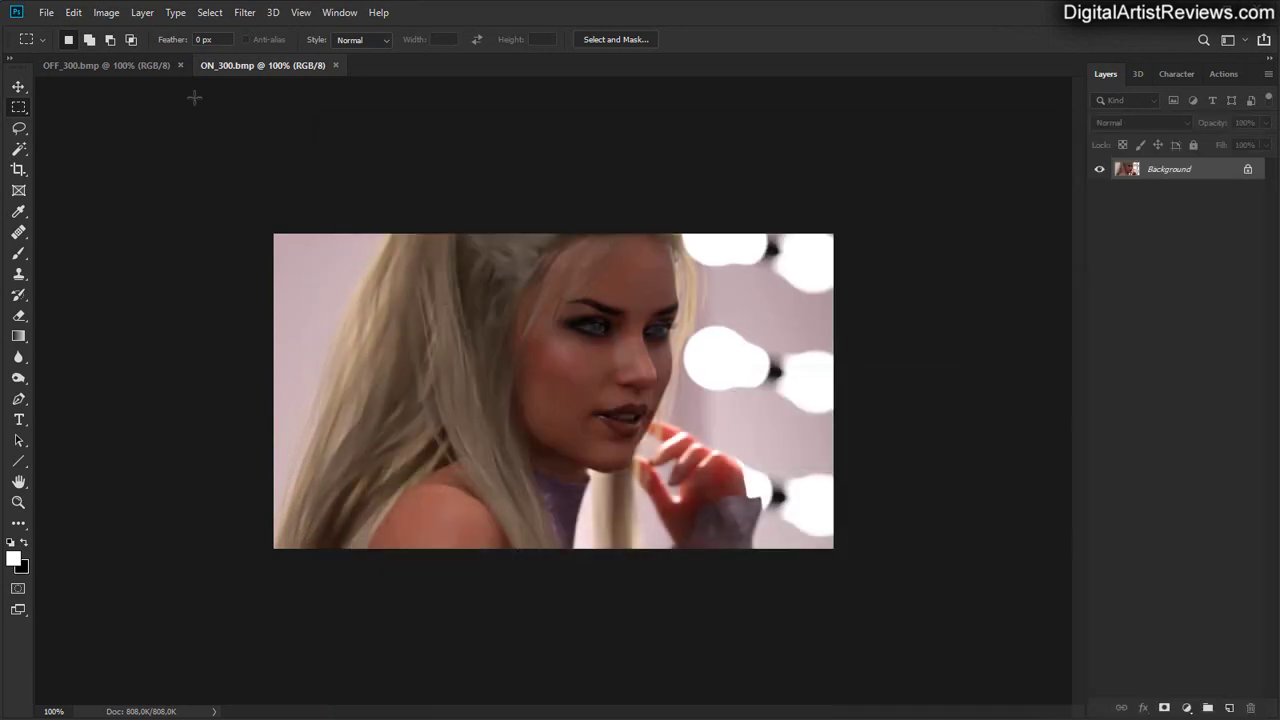
pyautogui.click(122, 66)
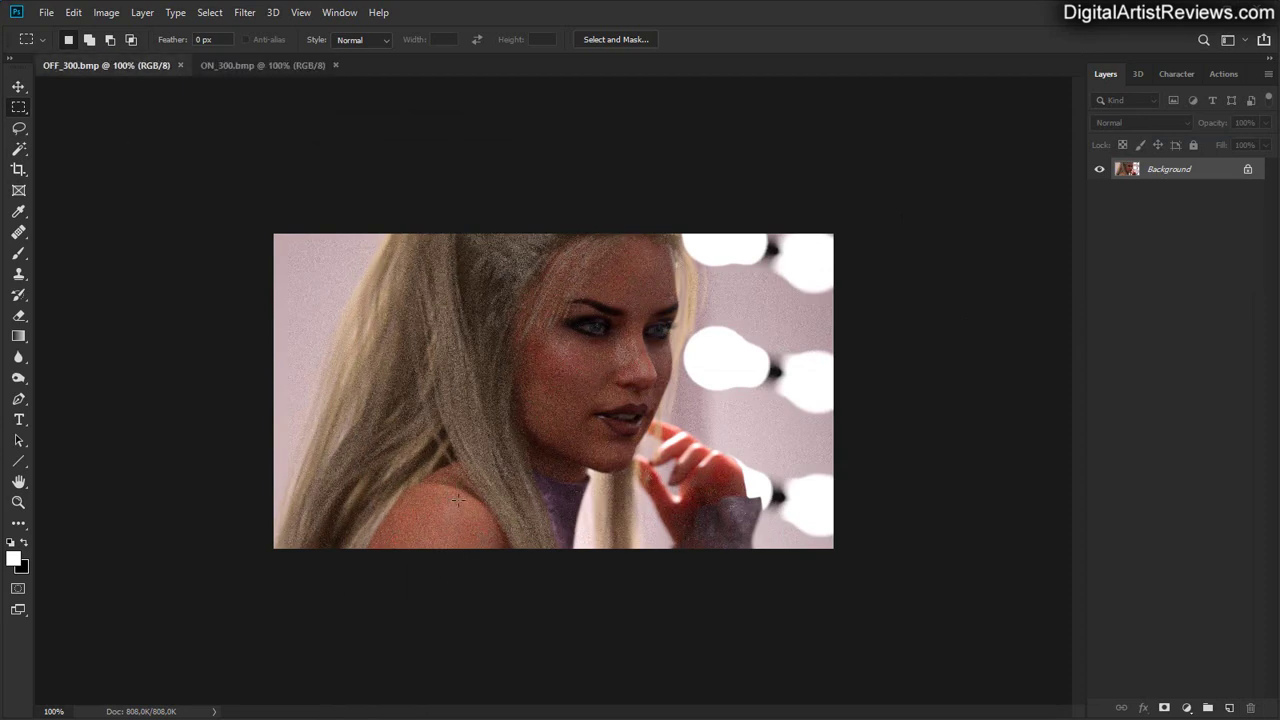
pyautogui.click(246, 64)
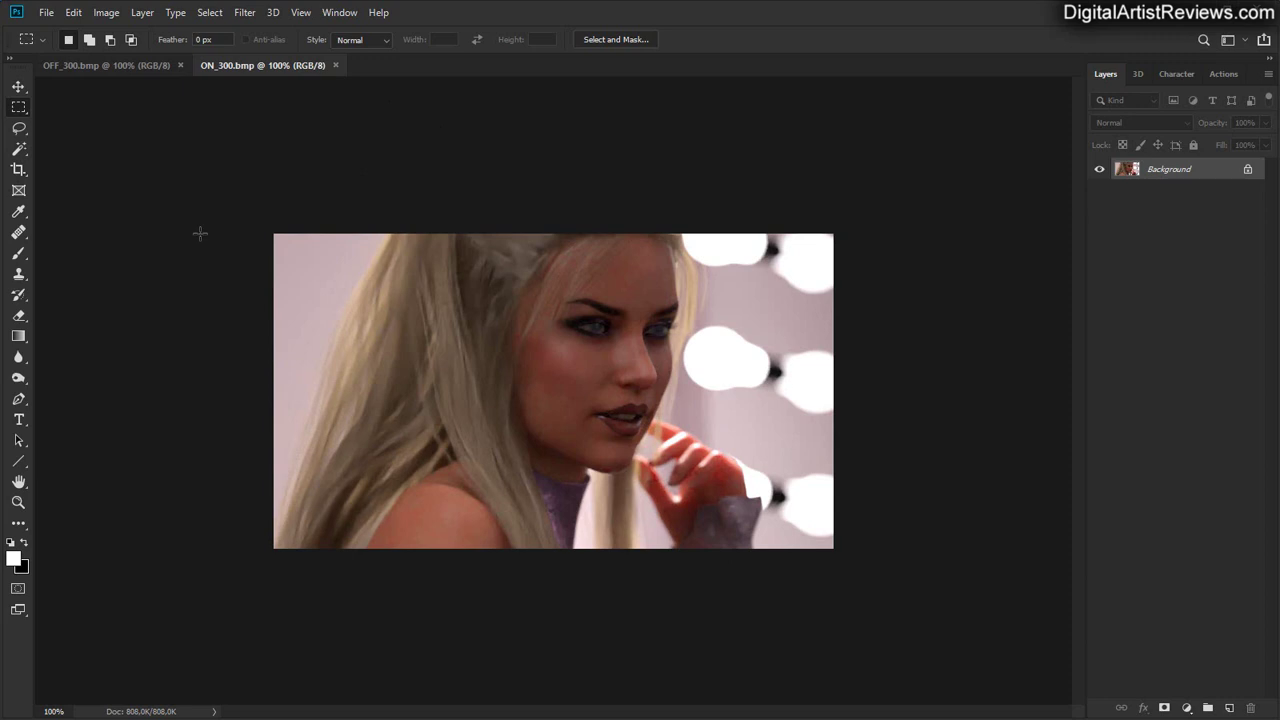
# - Close both 300-iteration renders and open OFF_1000 and ON_1000 from the OnOff folder in Photoshop
pyautogui.click(335, 65)
pyautogui.click(180, 65)
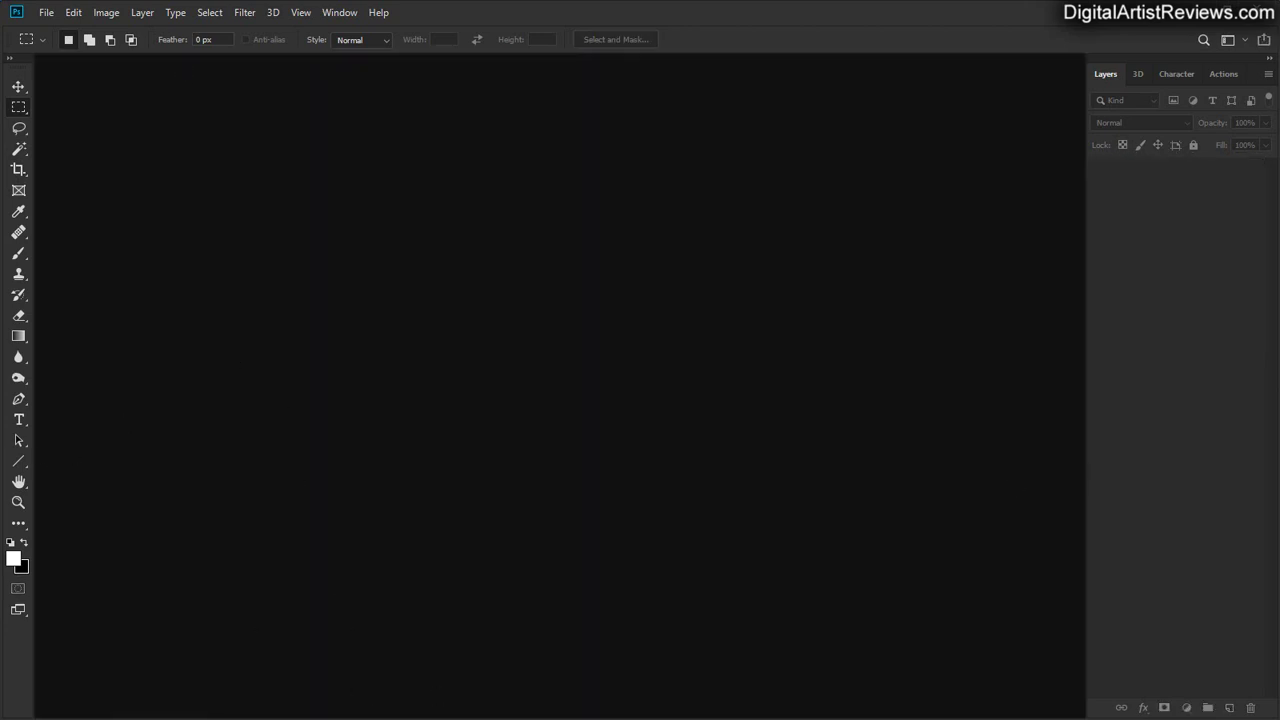
pyautogui.hotkey('alt', 'Tab')
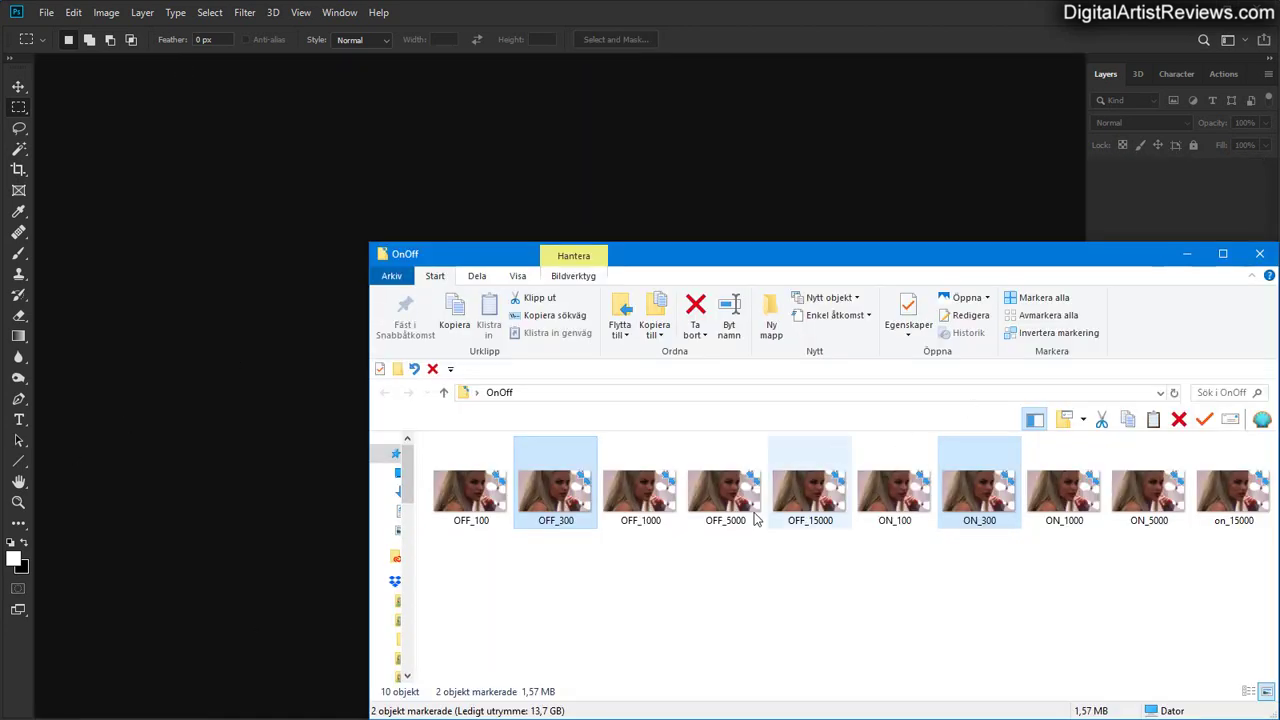
pyautogui.click(653, 502)
pyautogui.keyDown('ctrl'); pyautogui.click(1063, 495); pyautogui.keyUp('ctrl')
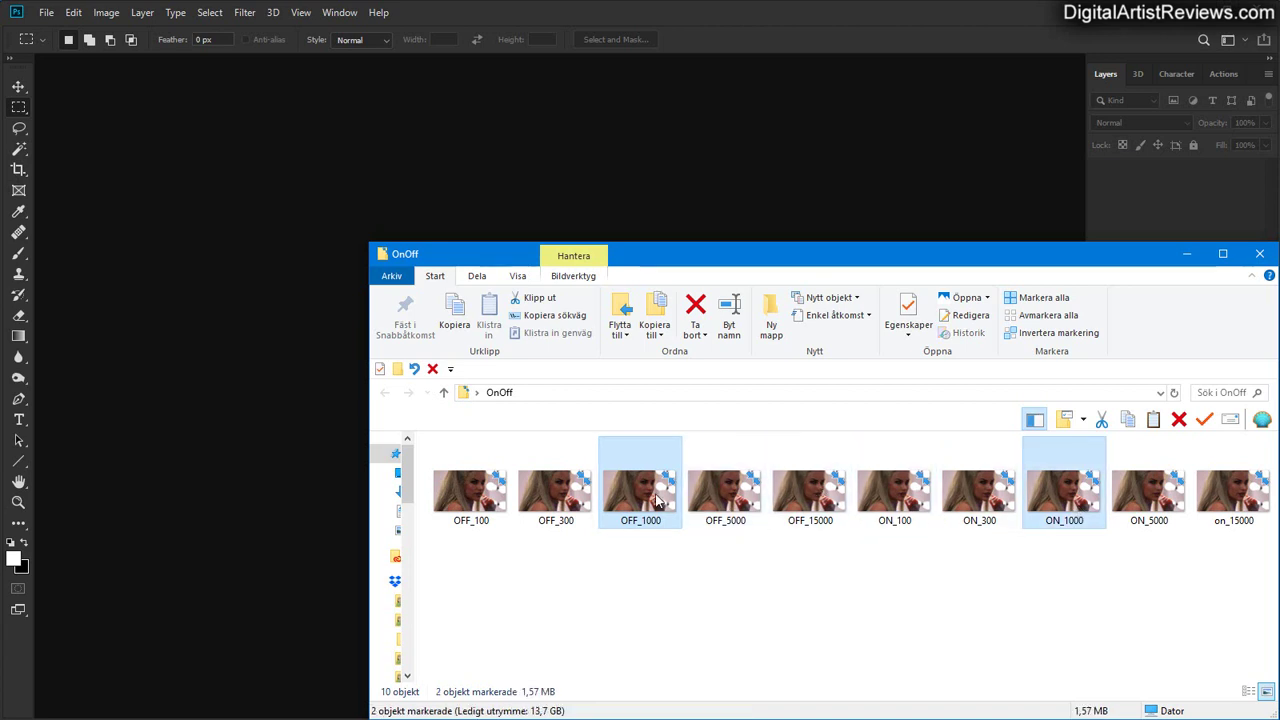
pyautogui.moveTo(648, 498); pyautogui.dragTo(384, 207)
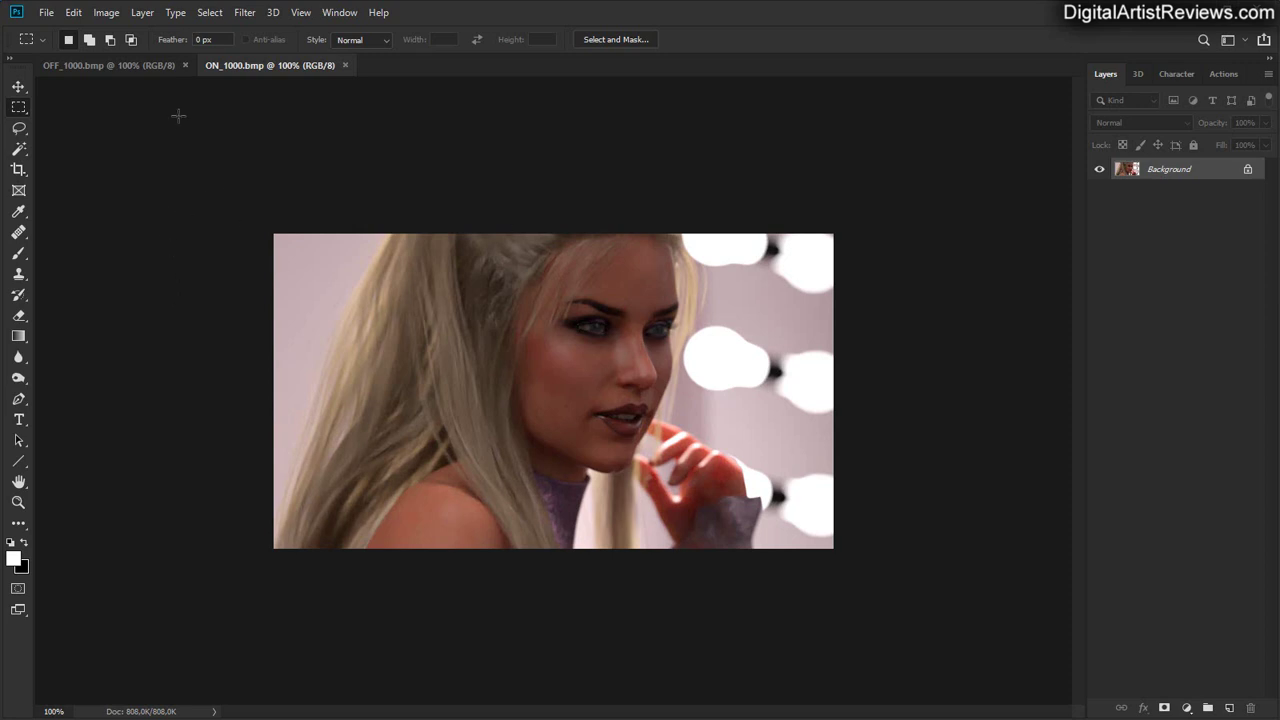
# - Compare the OFF_1000 and ON_1000 renders by repeatedly alternating between them, and close both files
pyautogui.click(112, 67)
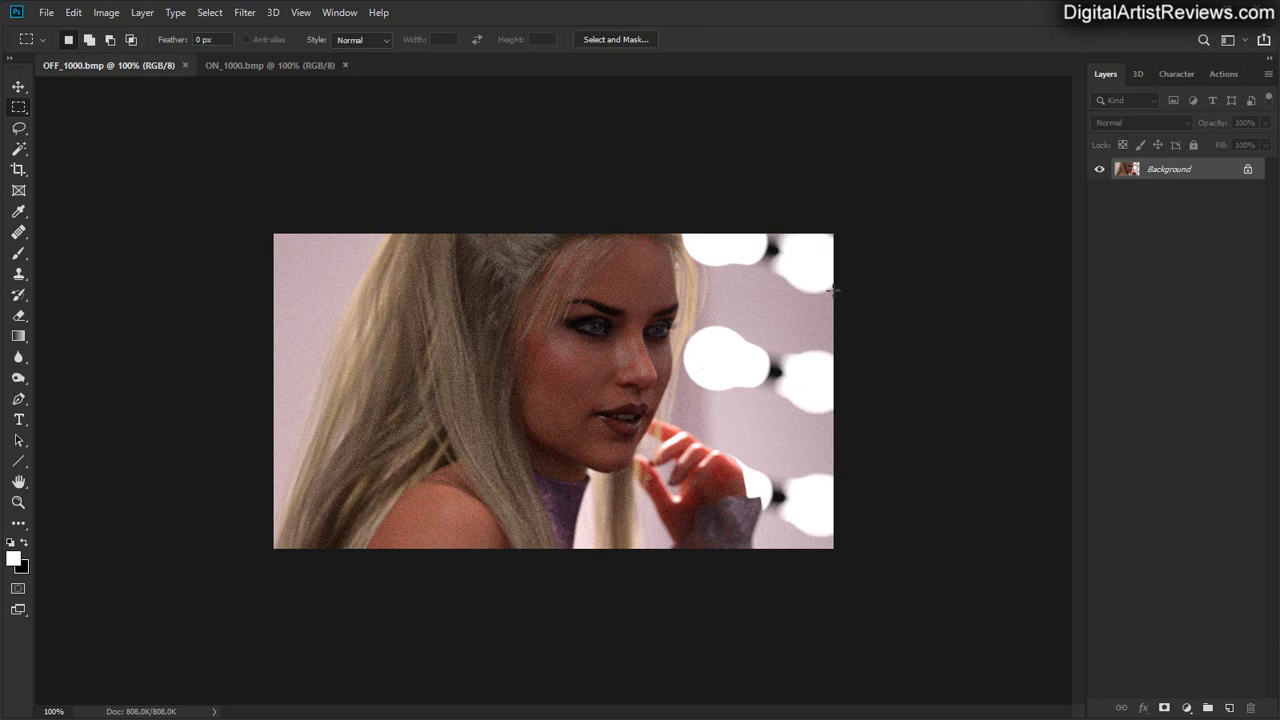
pyautogui.click(239, 69)
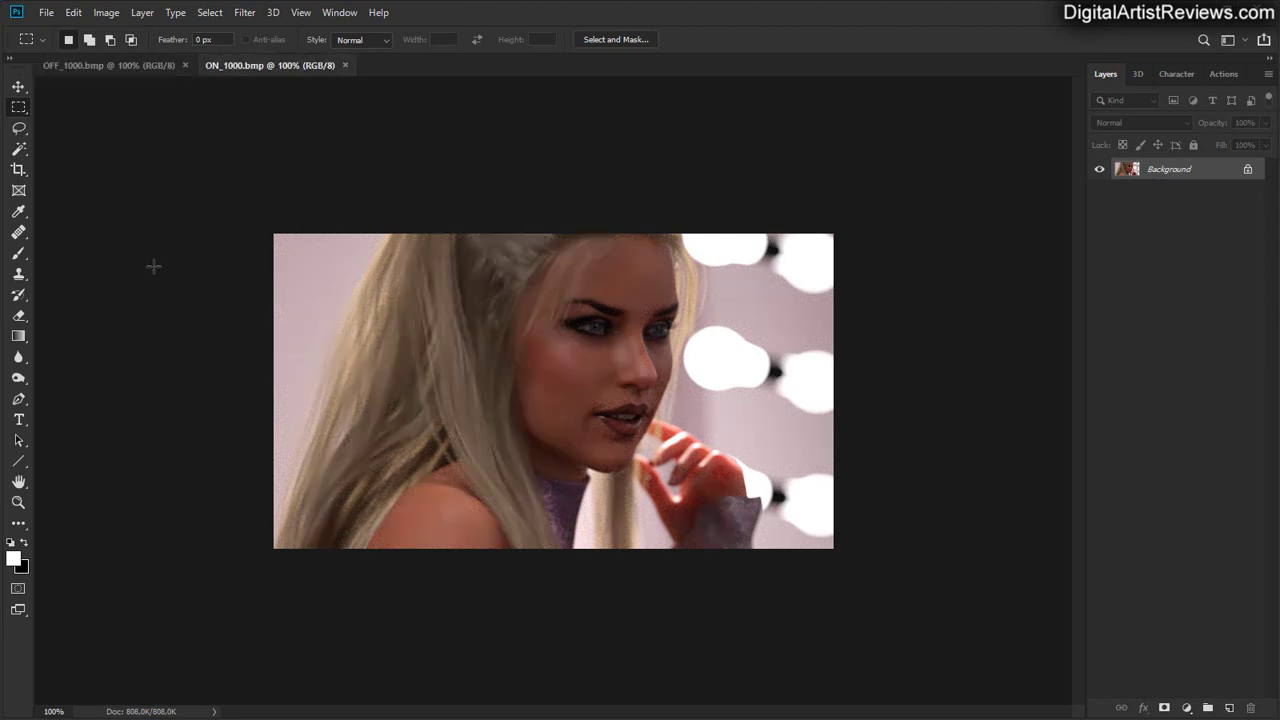
pyautogui.click(154, 63)
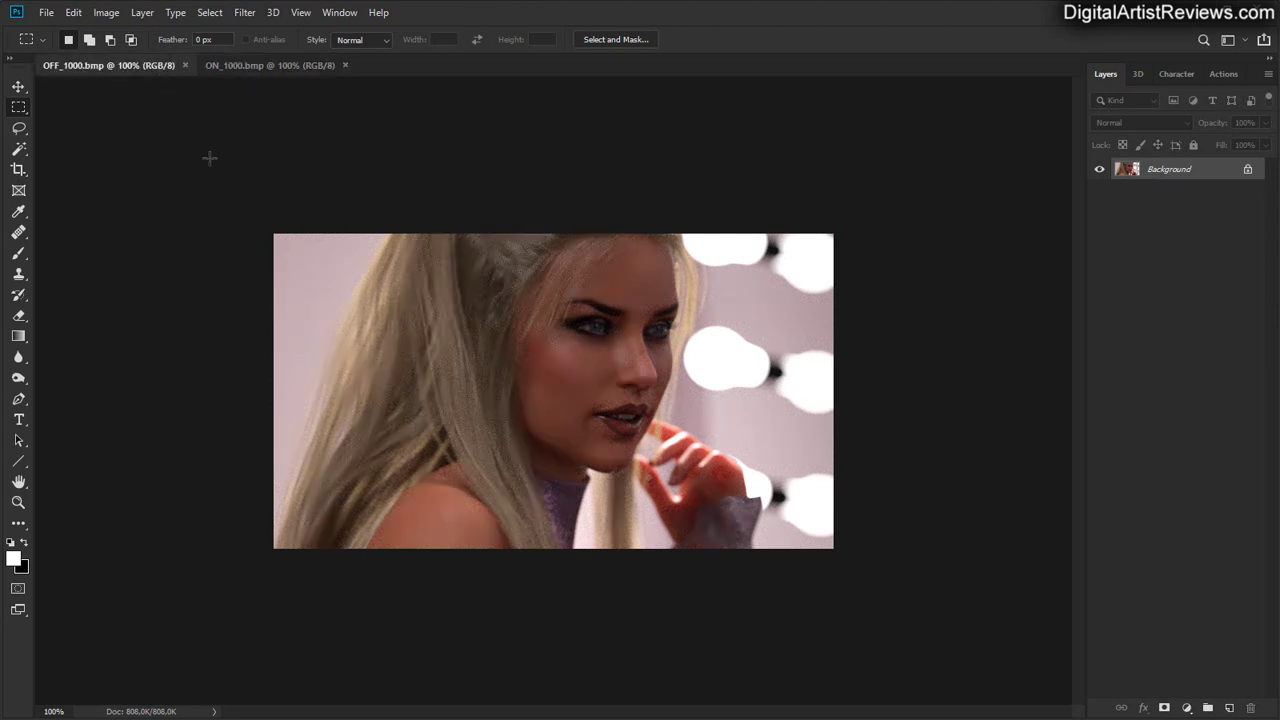
pyautogui.click(270, 63)
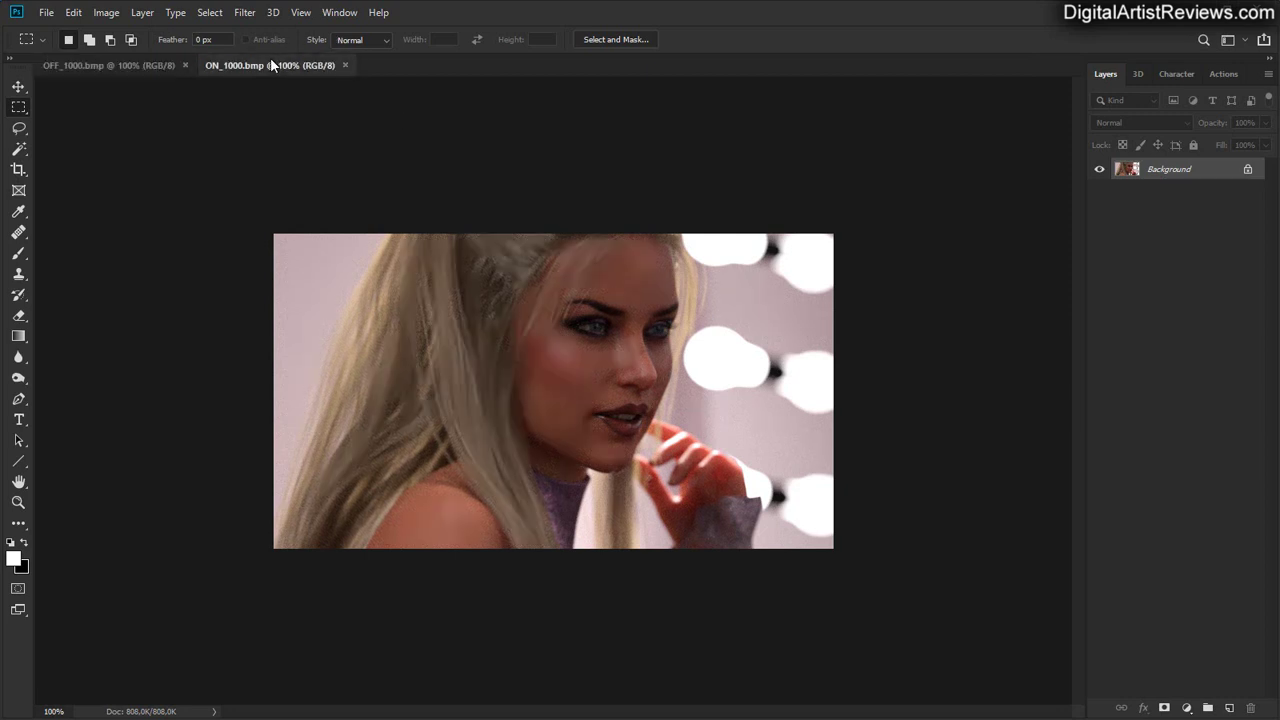
pyautogui.click(146, 65)
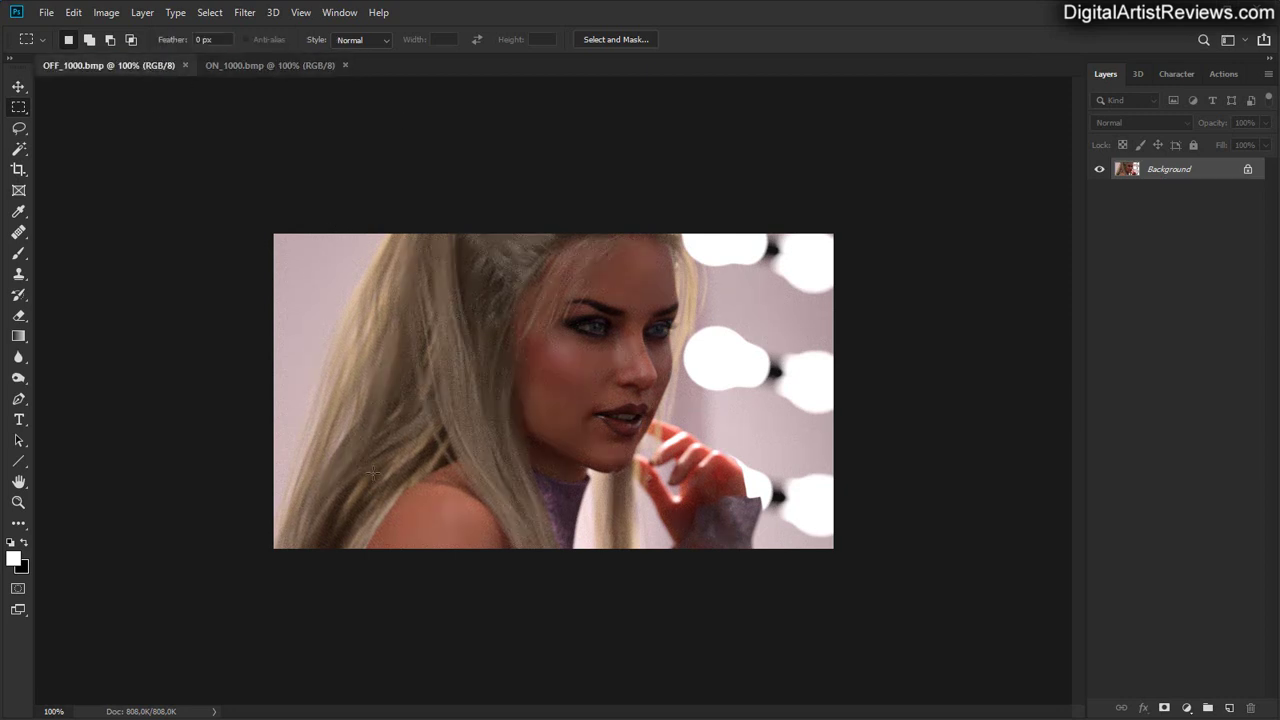
pyautogui.click(278, 67)
pyautogui.click(109, 65)
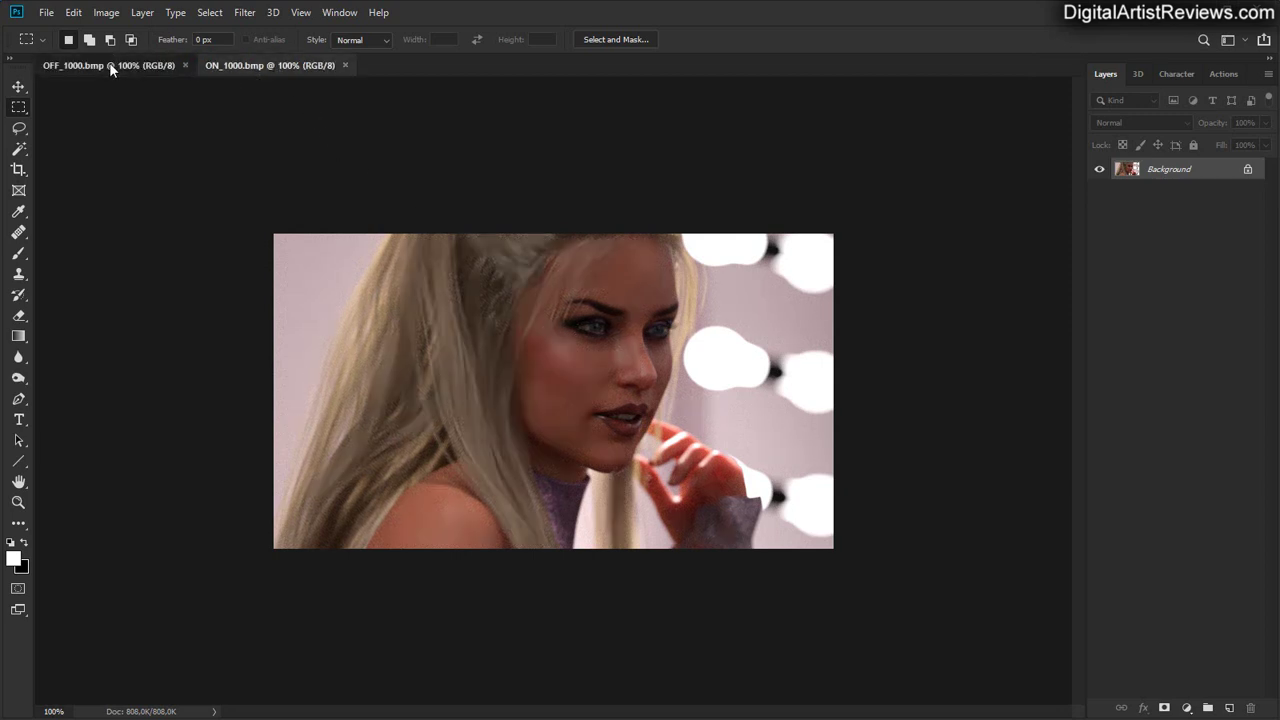
pyautogui.click(281, 65)
pyautogui.click(156, 71)
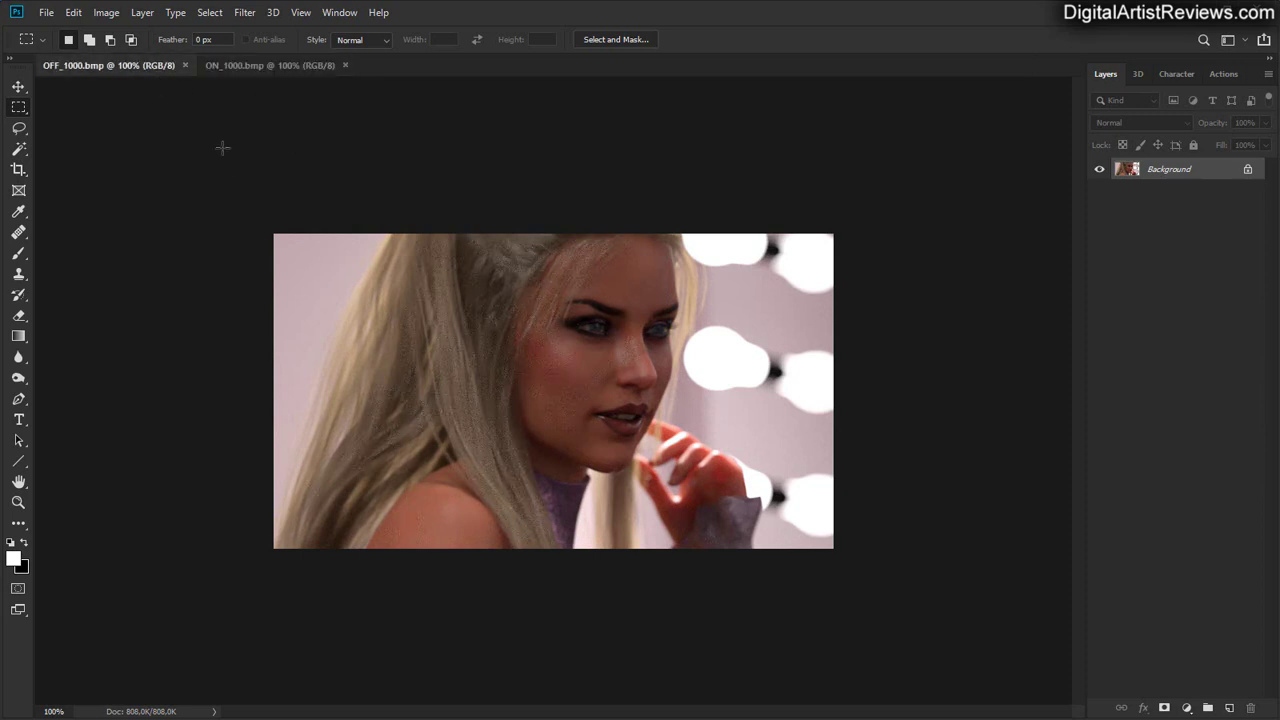
pyautogui.click(252, 66)
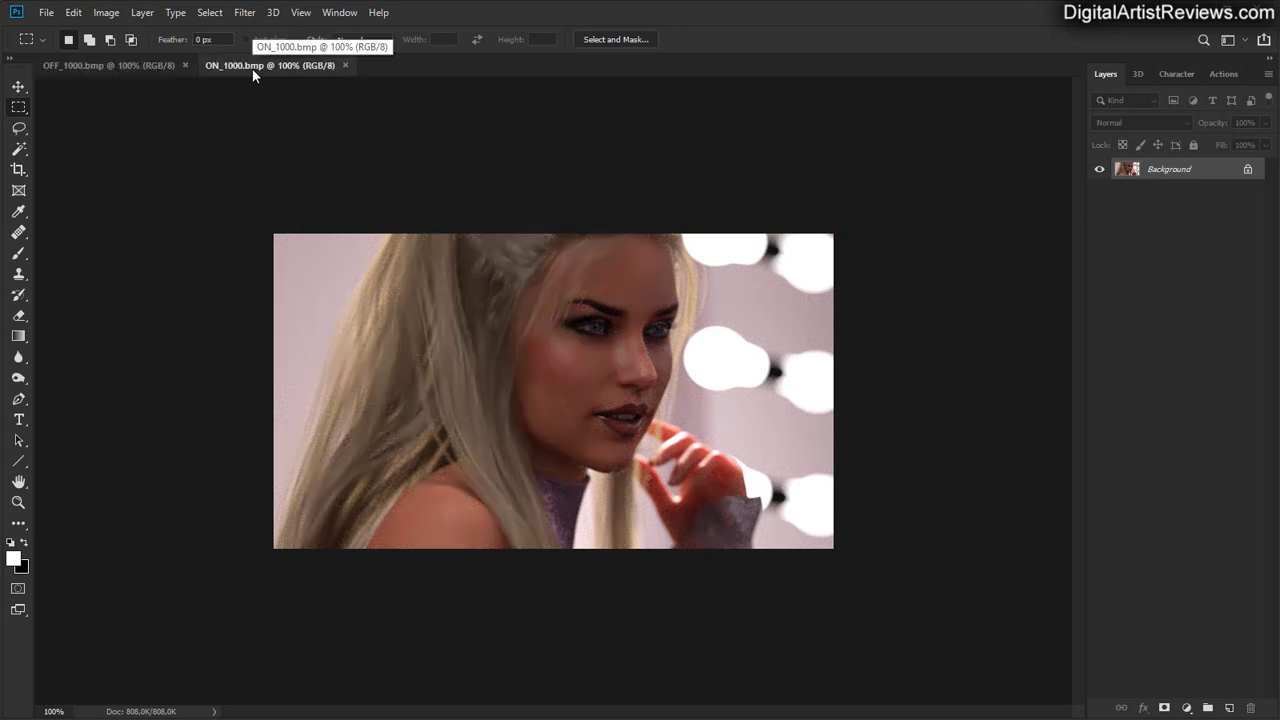
pyautogui.click(345, 65)
pyautogui.click(184, 65)
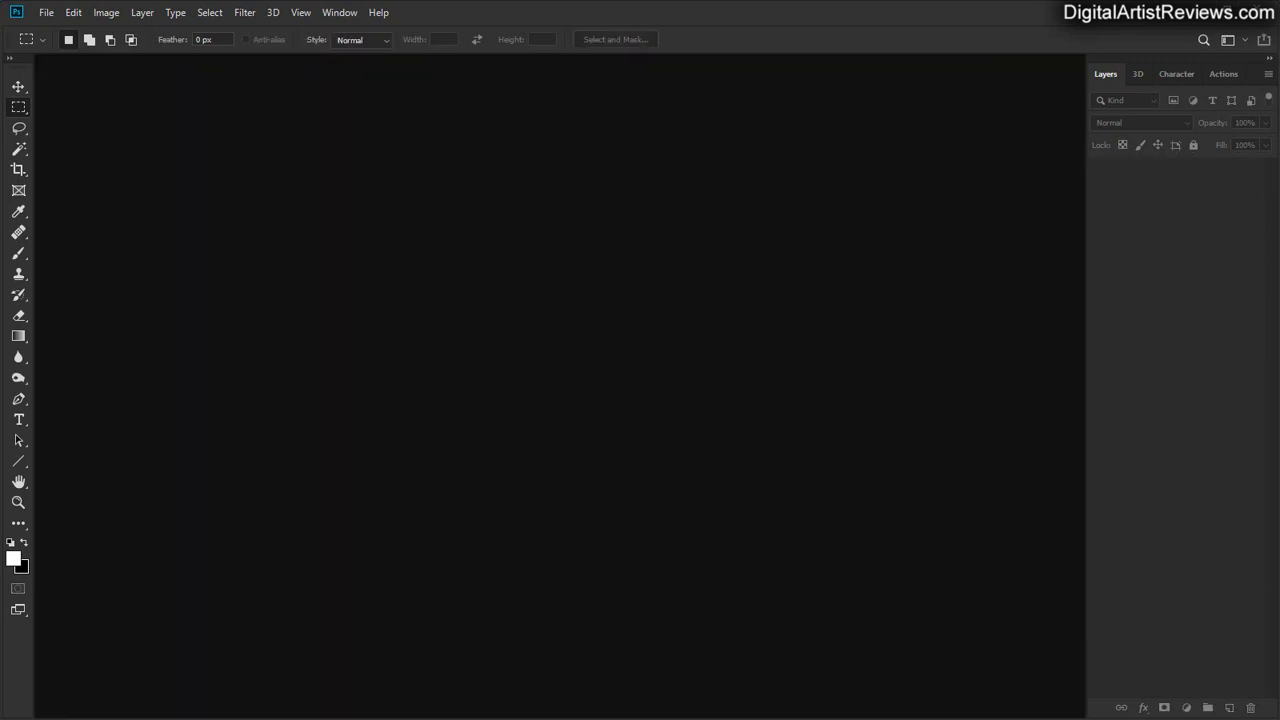
# - Switch to the Test notes in Notepad, review the 1000 and 5000 iteration render times, and minimize the notes
pyautogui.hotkey('alt', 'Tab')
pyautogui.moveTo(600, 272); pyautogui.dragTo(688, 270)
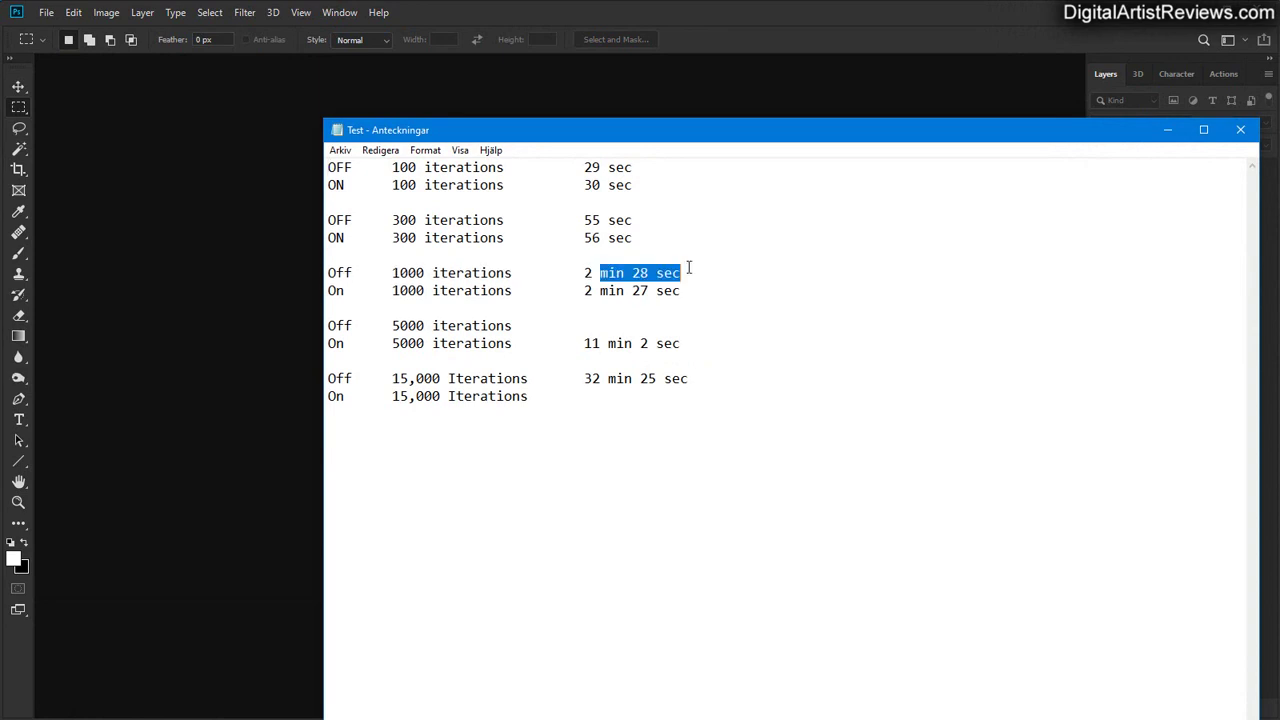
pyautogui.click(583, 289)
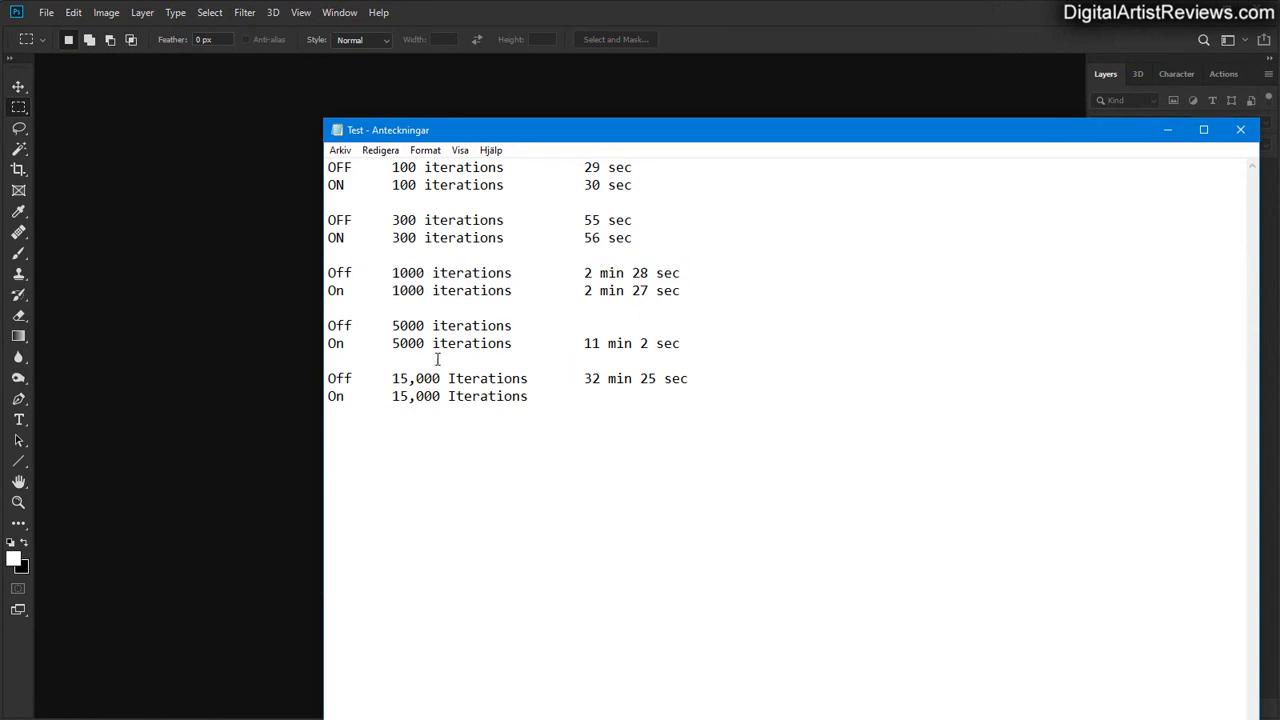
pyautogui.moveTo(392, 325); pyautogui.dragTo(636, 358)
pyautogui.click(596, 352)
pyautogui.click(1167, 129)
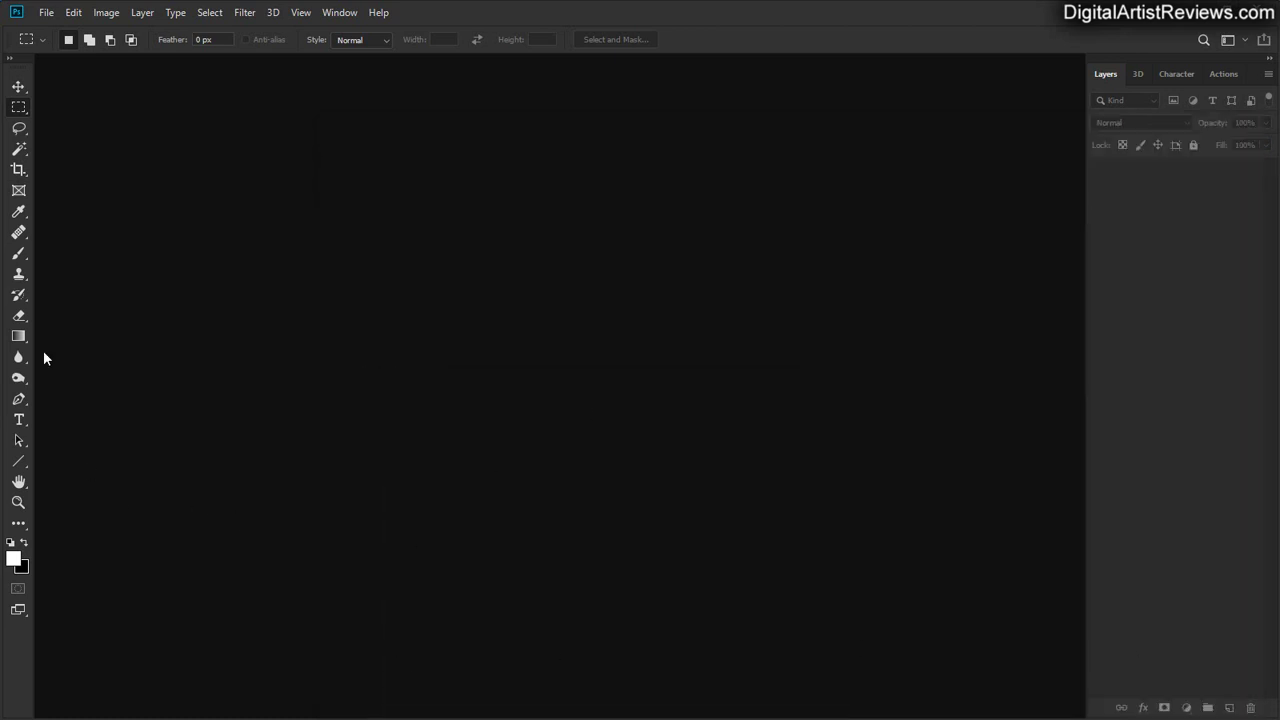
# - Switch to the OnOff folder and open OFF_5000 and ON_5000 together in Photoshop
pyautogui.hotkey('alt', 'Tab')
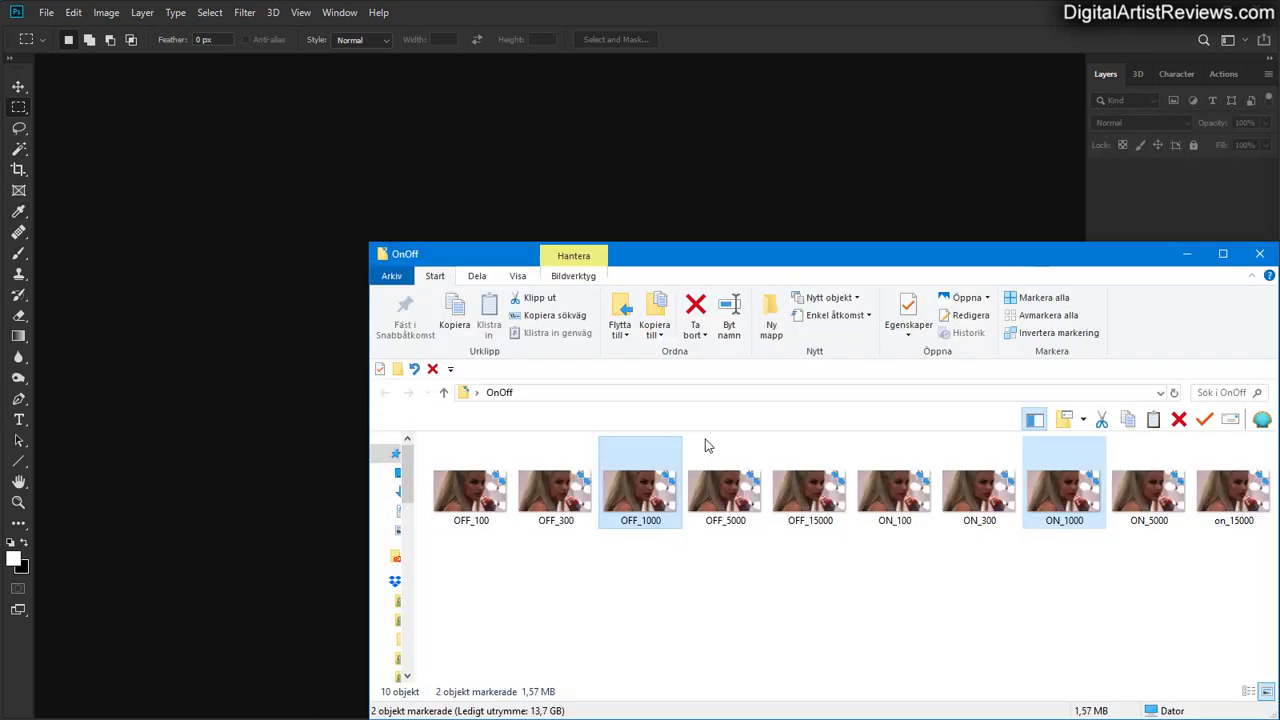
pyautogui.click(752, 505)
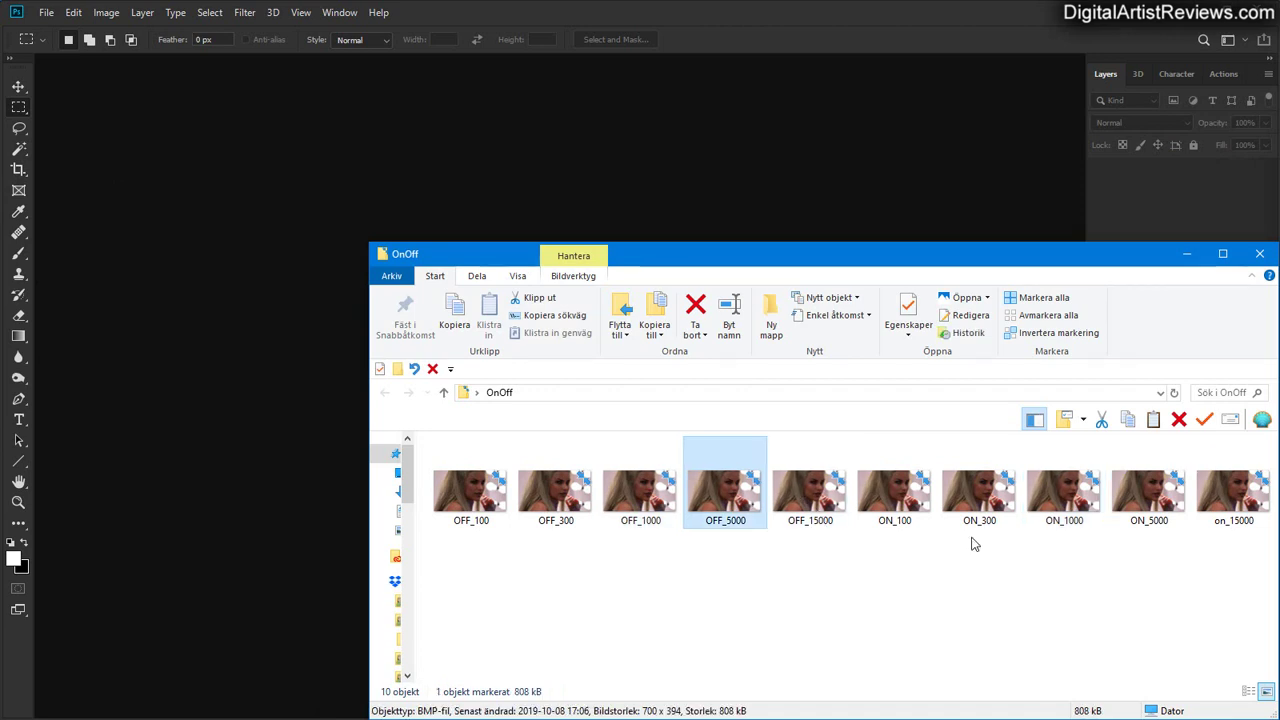
pyautogui.keyDown('ctrl'); pyautogui.click(1153, 500); pyautogui.keyUp('ctrl')
pyautogui.moveTo(715, 495); pyautogui.dragTo(322, 528)
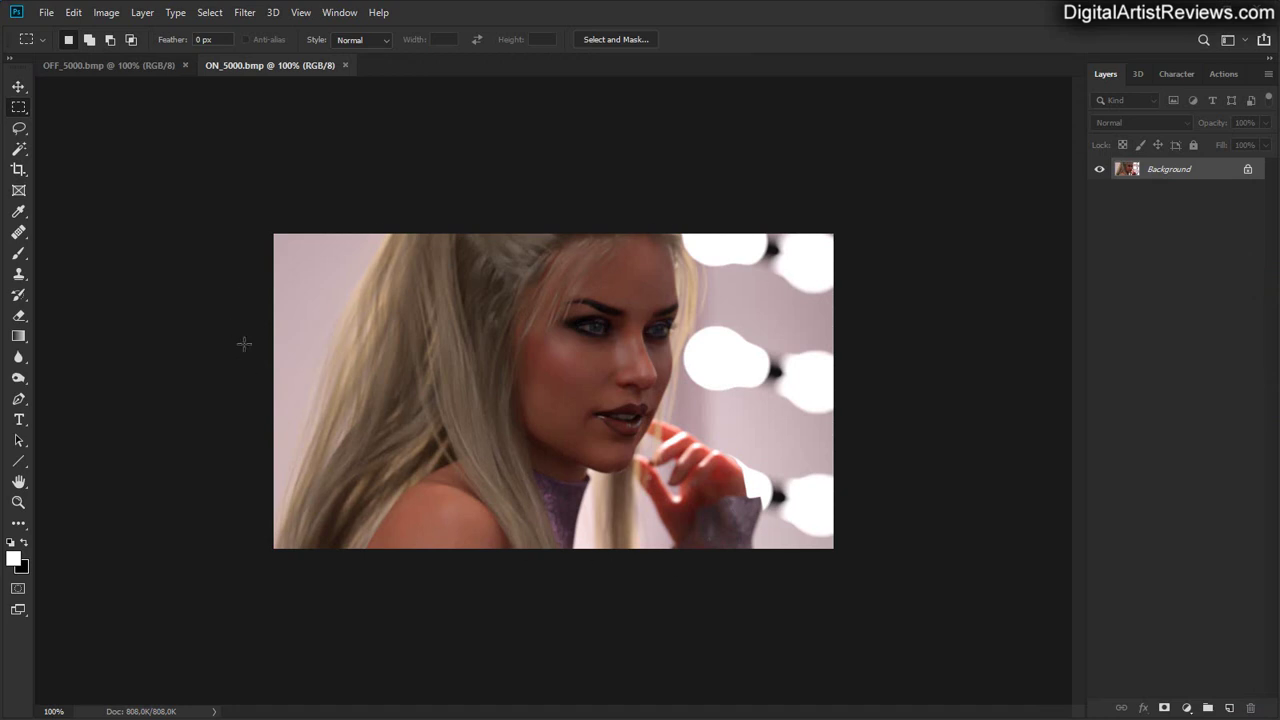
# - Compare the OFF_5000 and ON_5000 renders at 100% by alternating between them
pyautogui.click(109, 65)
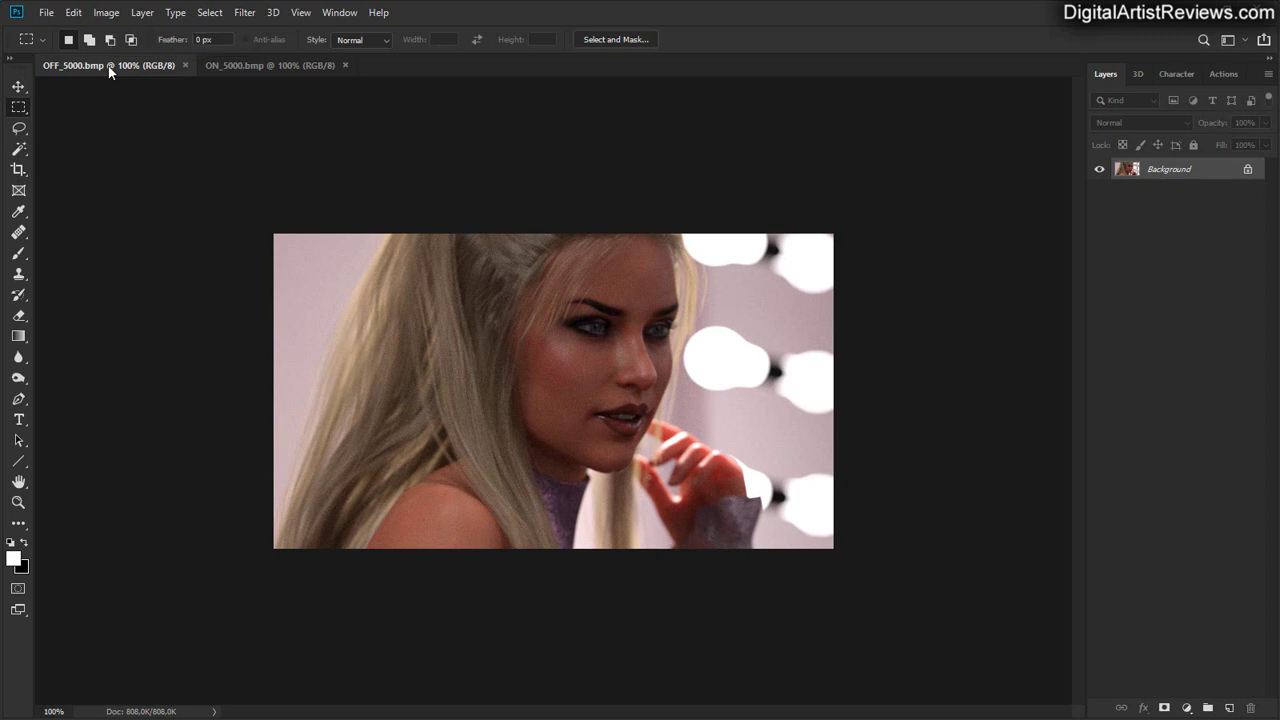
pyautogui.click(233, 64)
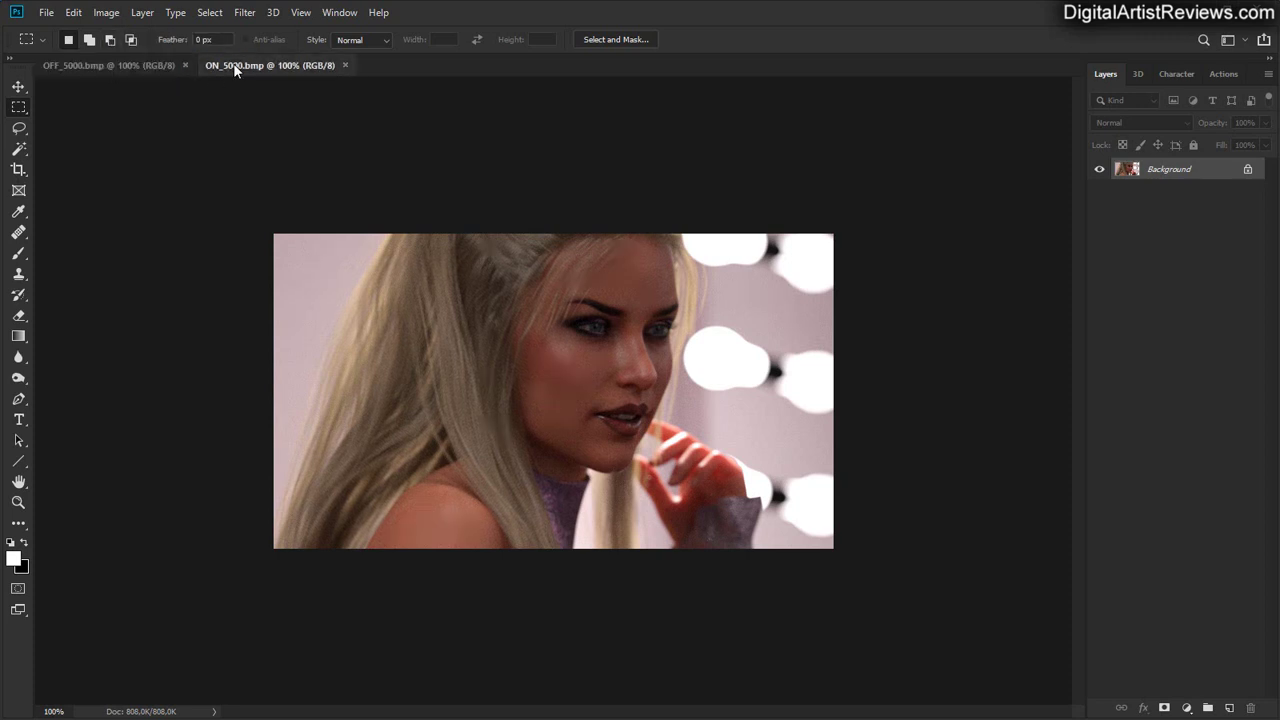
pyautogui.click(150, 65)
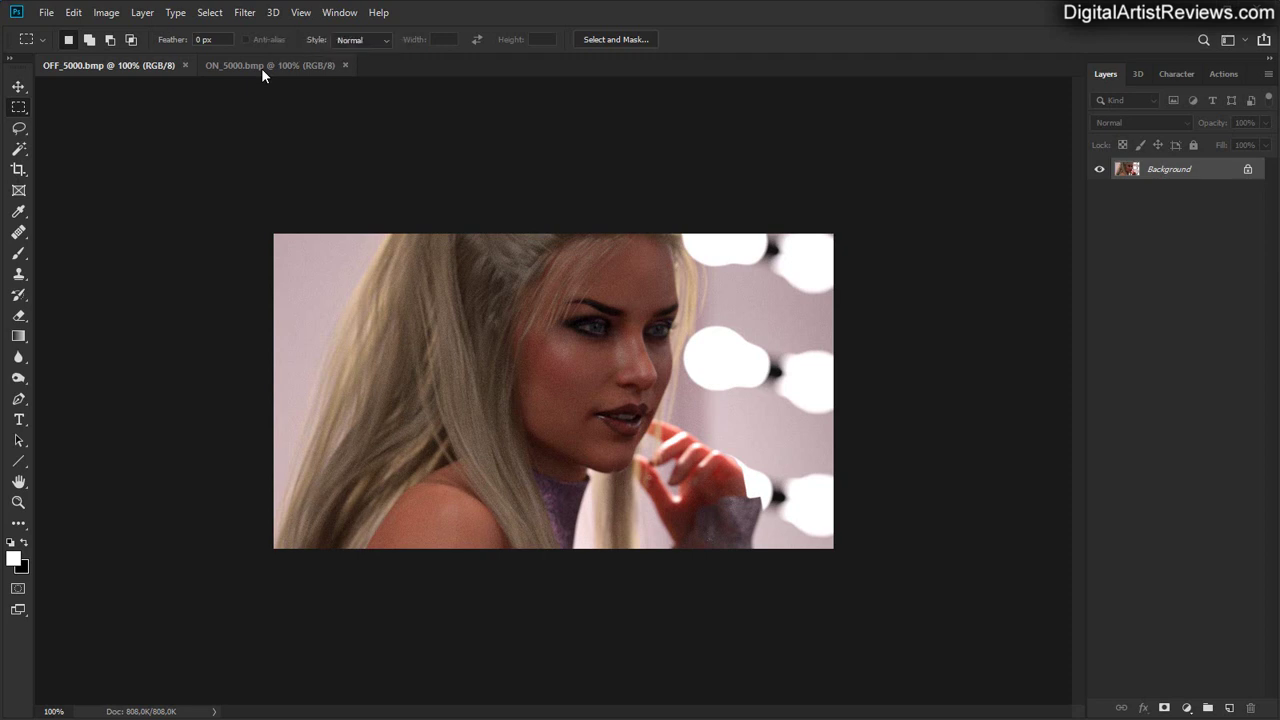
pyautogui.click(261, 67)
# - Enlarge both the OFF_5000 and ON_5000 renders to 200% to compare their fine detail
pyautogui.click(133, 64)
pyautogui.hotkey('ctrl', '+')
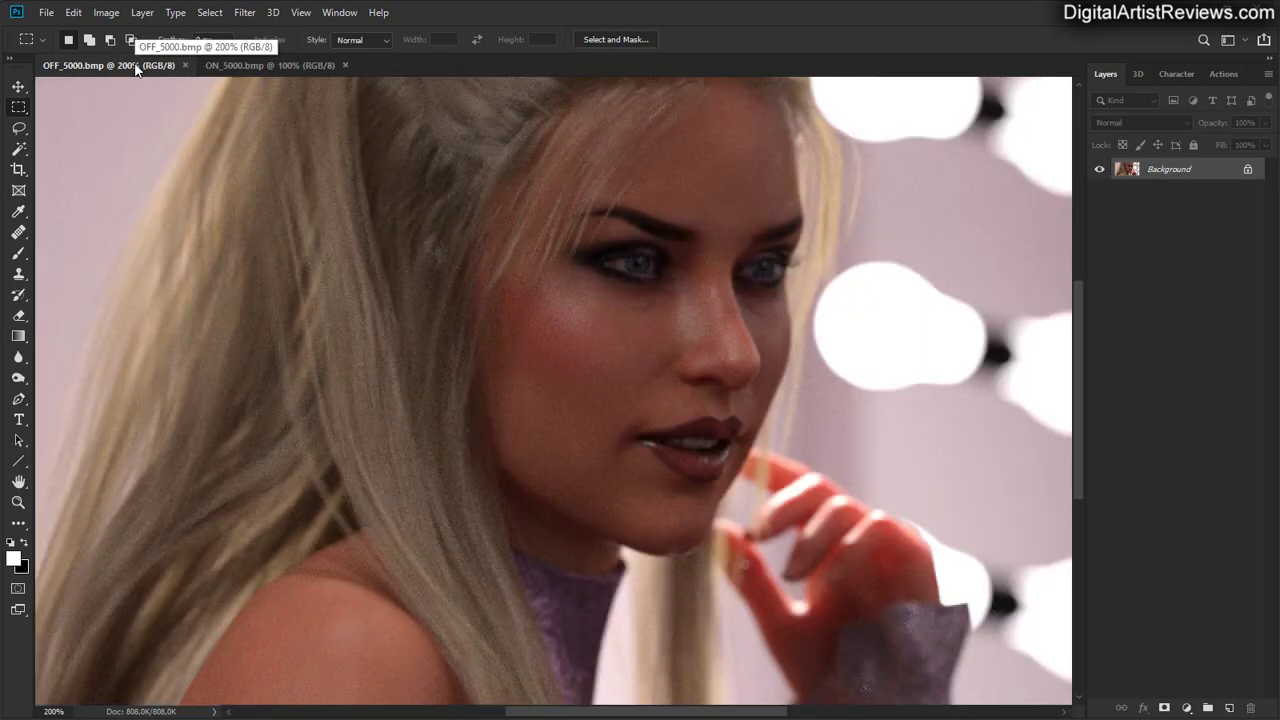
pyautogui.click(272, 70)
pyautogui.hotkey('ctrl', '+')
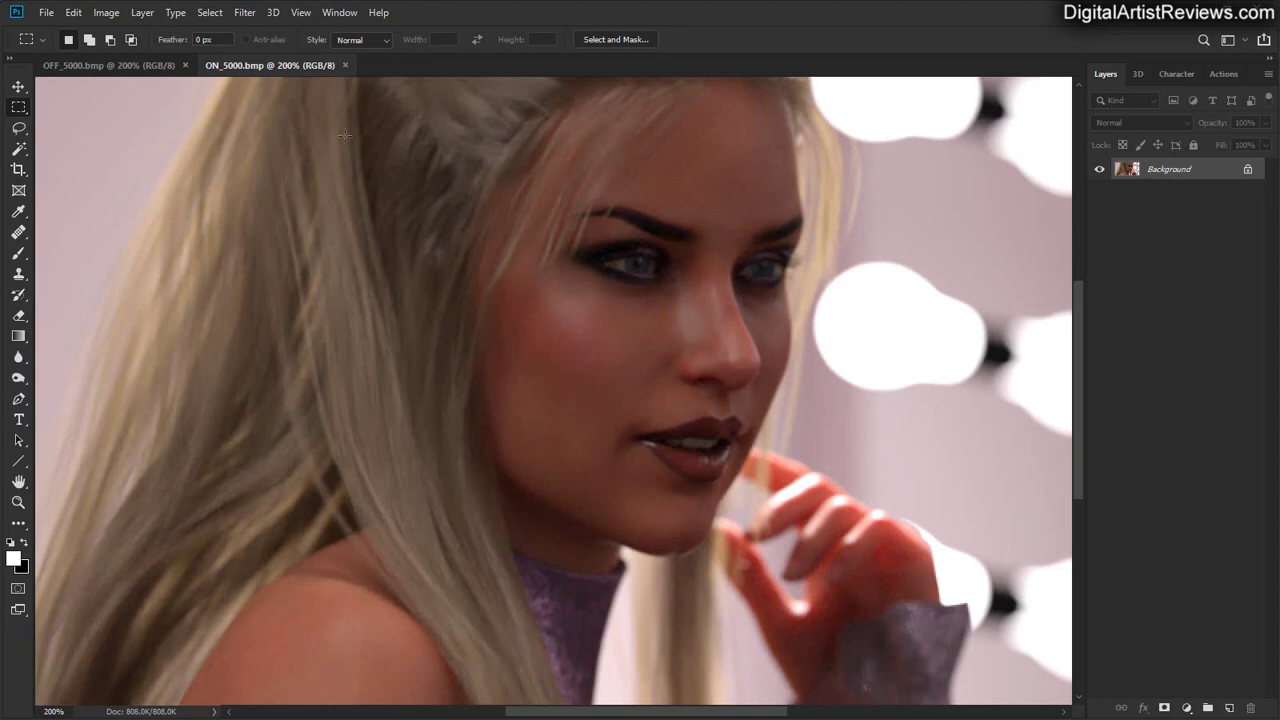
# - Compare the OFF_5000 and ON_5000 renders at 200% by alternating between them
pyautogui.click(100, 66)
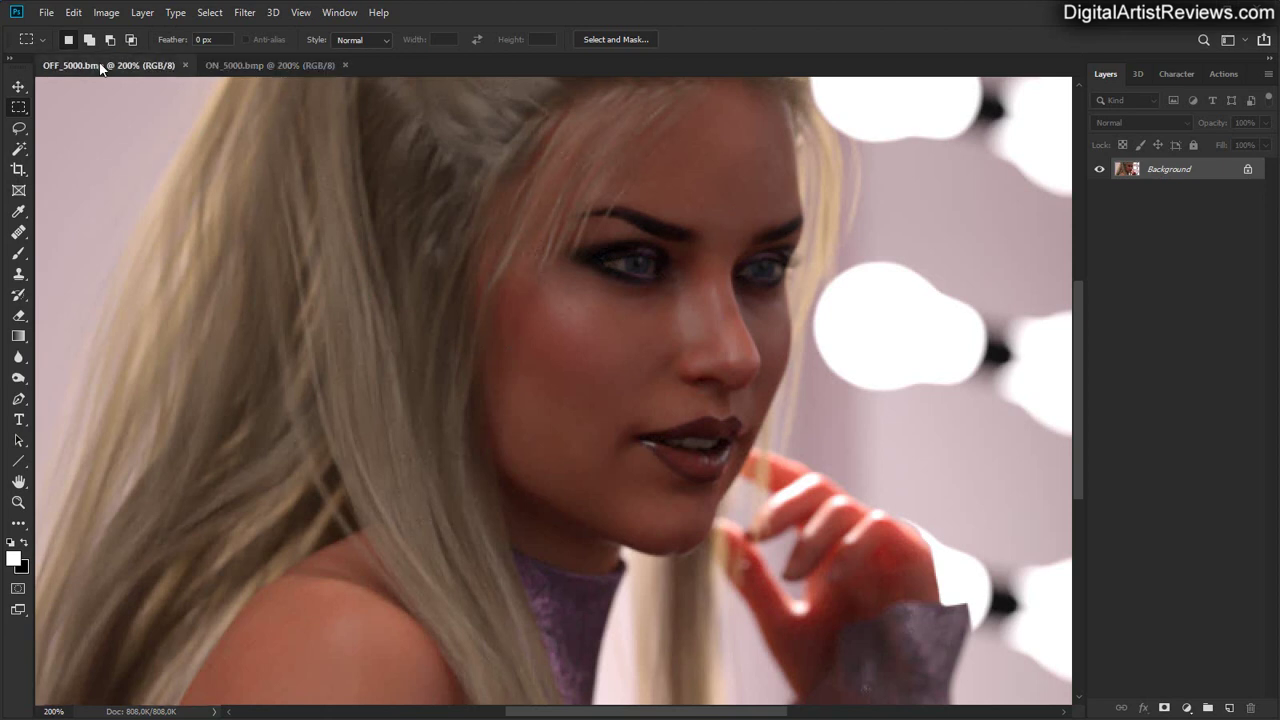
pyautogui.click(240, 65)
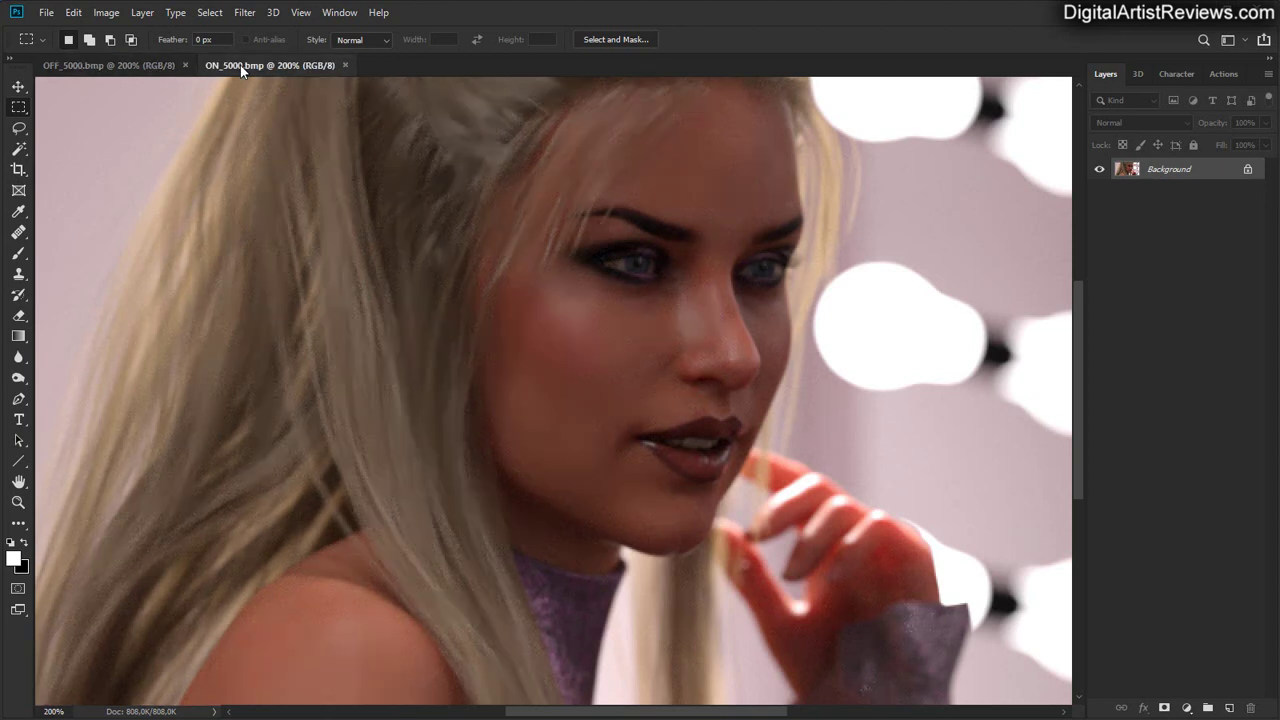
pyautogui.click(140, 67)
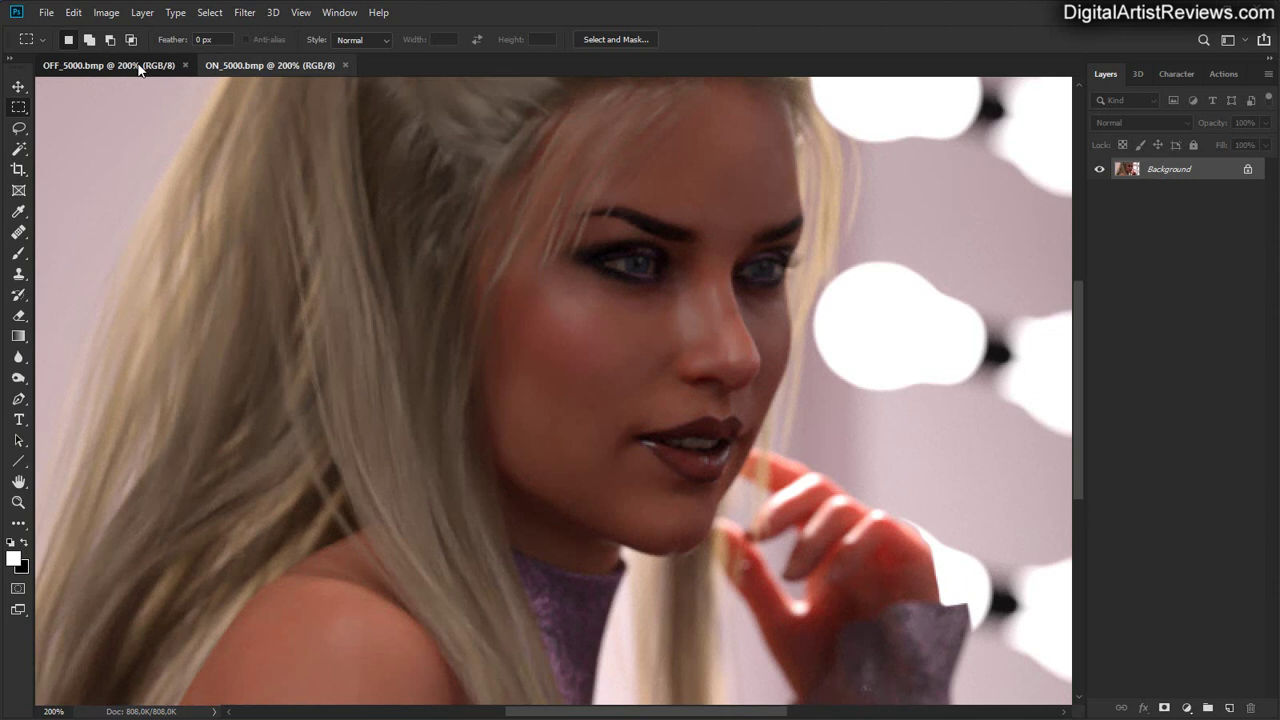
pyautogui.click(269, 66)
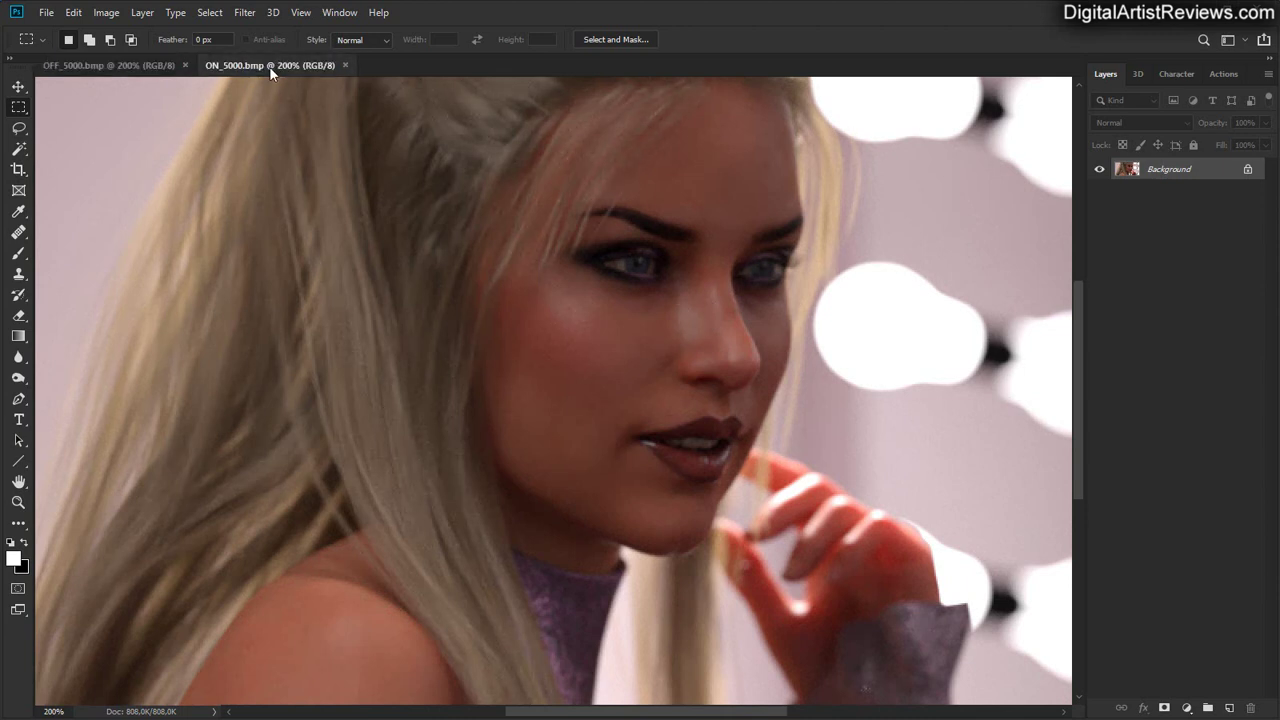
# - Reduce the OFF_5000 render to 100% and compare it against the ON_5000 render at 200%
pyautogui.click(124, 66)
pyautogui.hotkey('ctrl', '1')
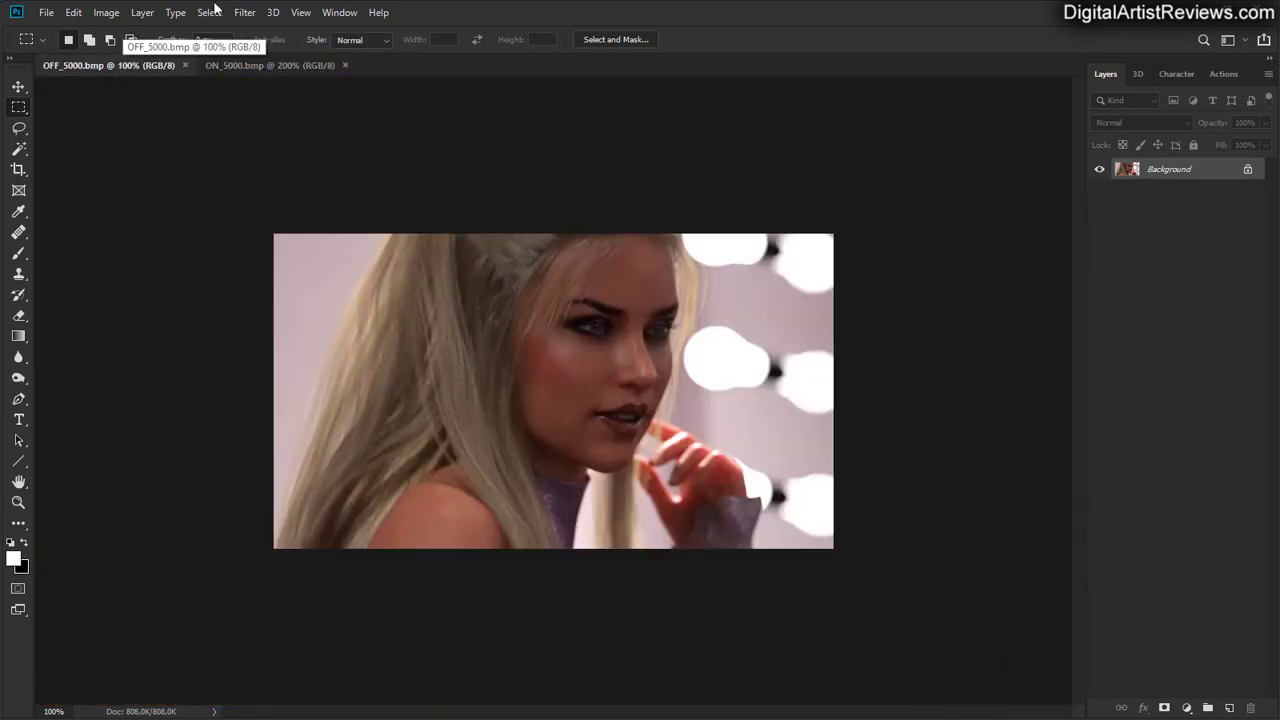
pyautogui.click(231, 65)
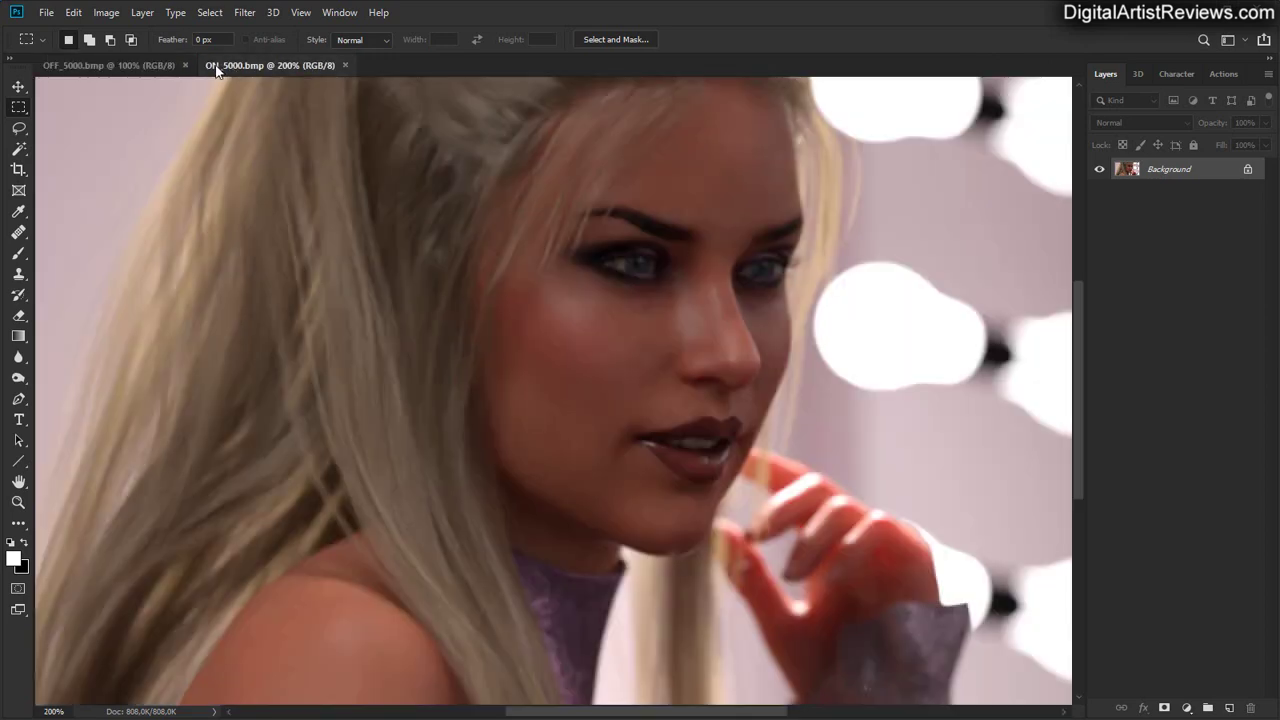
pyautogui.click(146, 66)
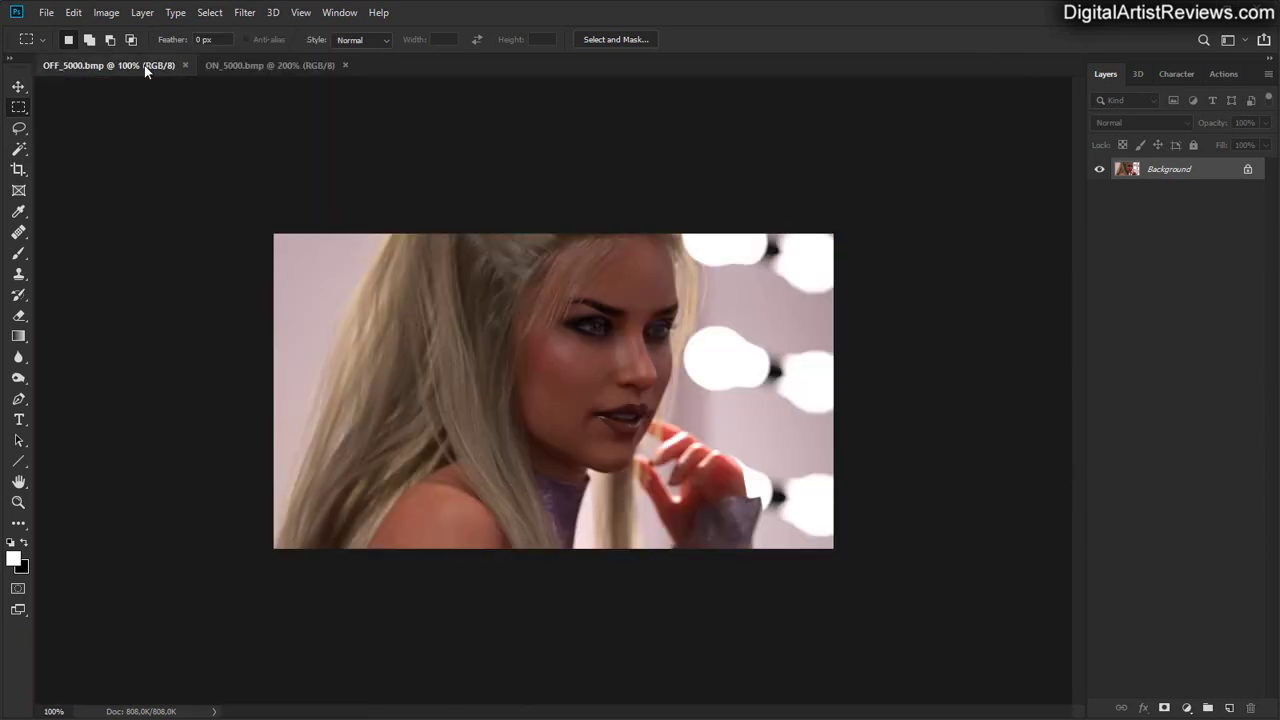
pyautogui.click(227, 66)
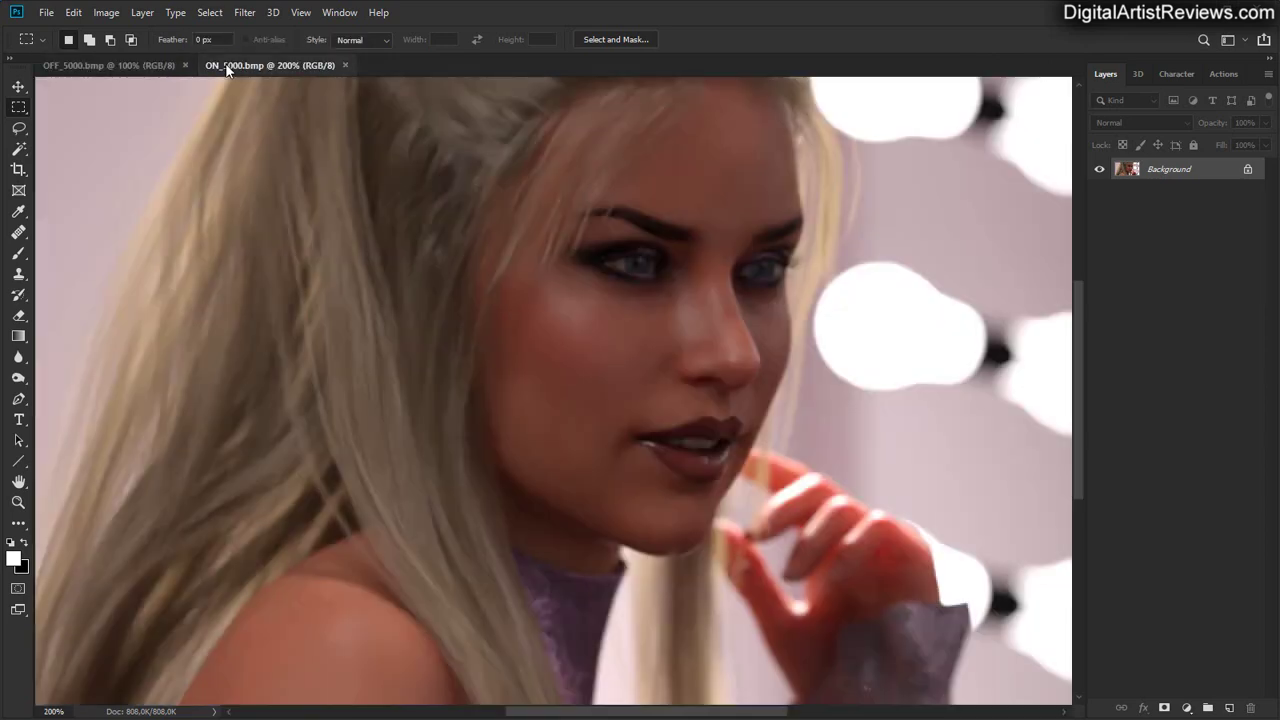
# - Return the OFF_5000 render to 200% and compare it with ON_5000 at matching magnification
pyautogui.click(143, 67)
pyautogui.hotkey('ctrl', '+')
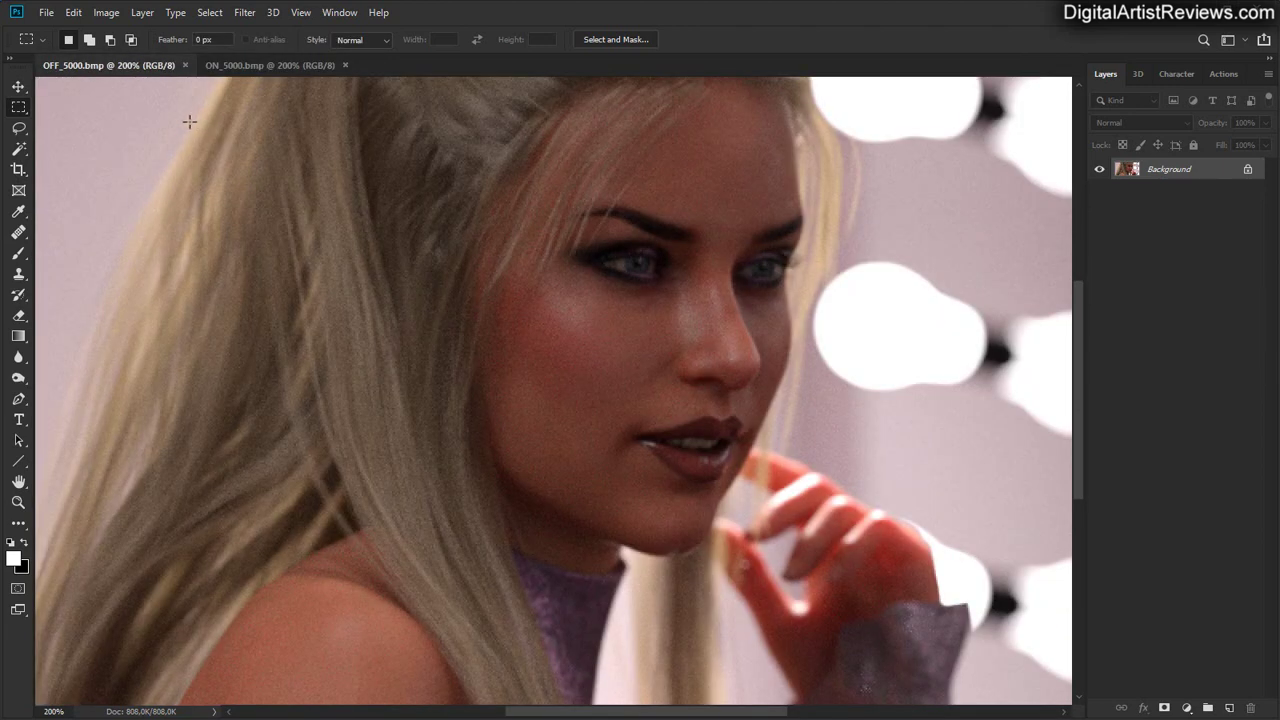
pyautogui.click(267, 68)
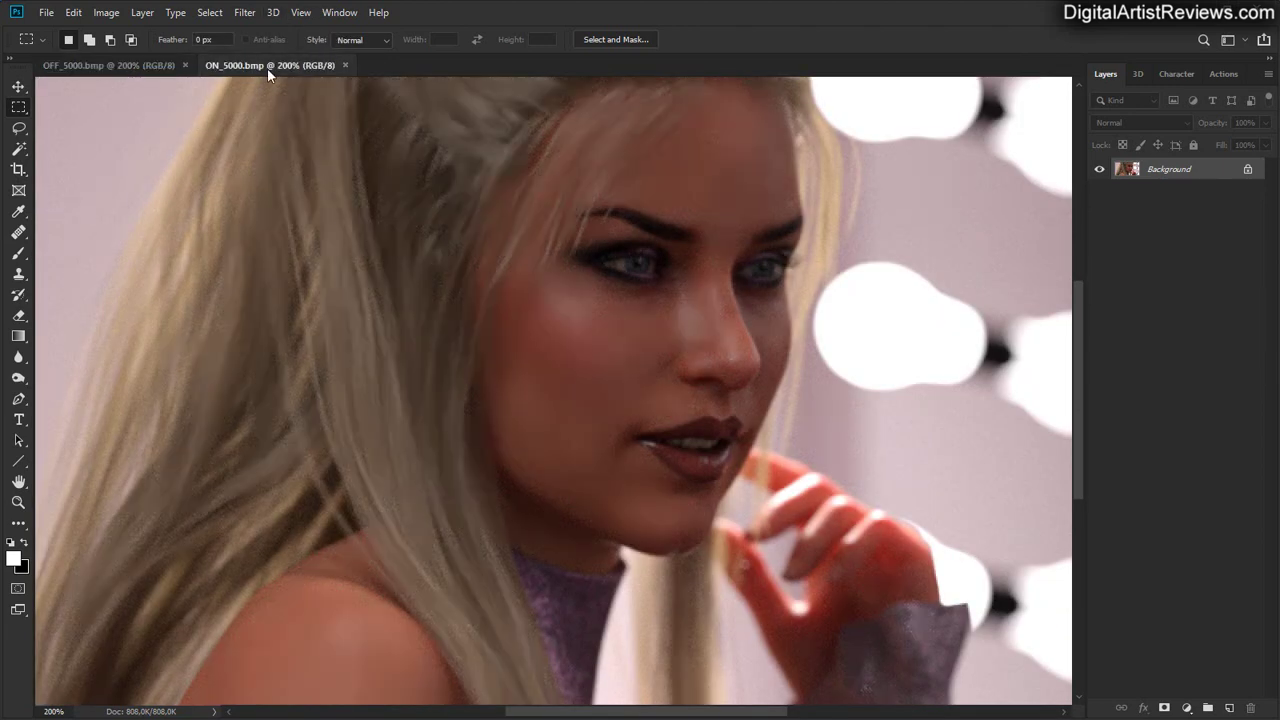
pyautogui.click(137, 67)
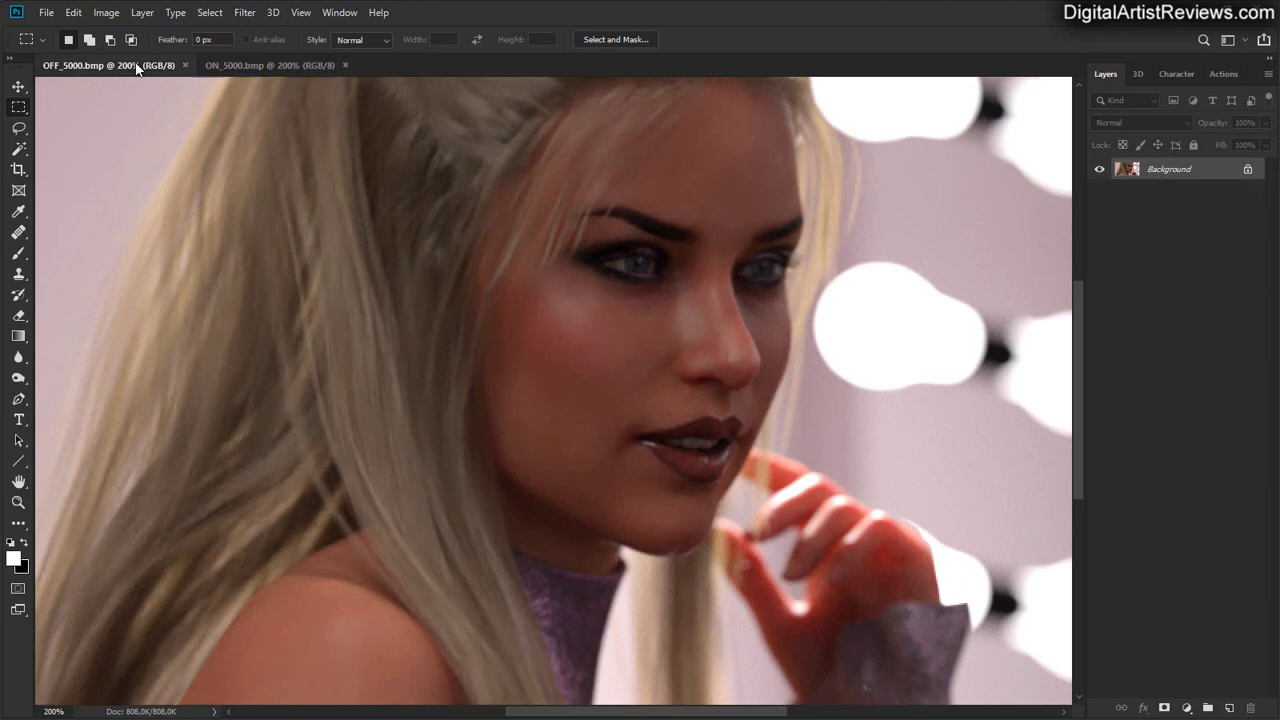
pyautogui.click(229, 67)
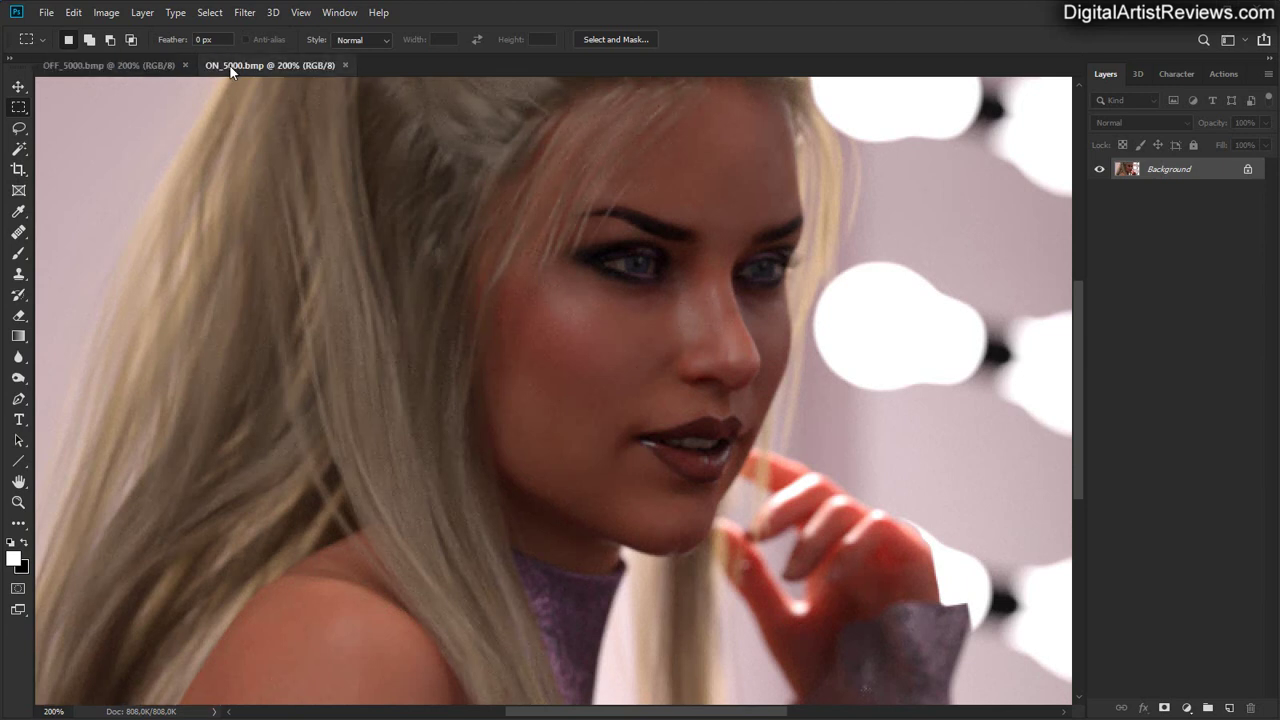
# - Close both the ON_5000 and OFF_5000 renders
pyautogui.click(345, 65)
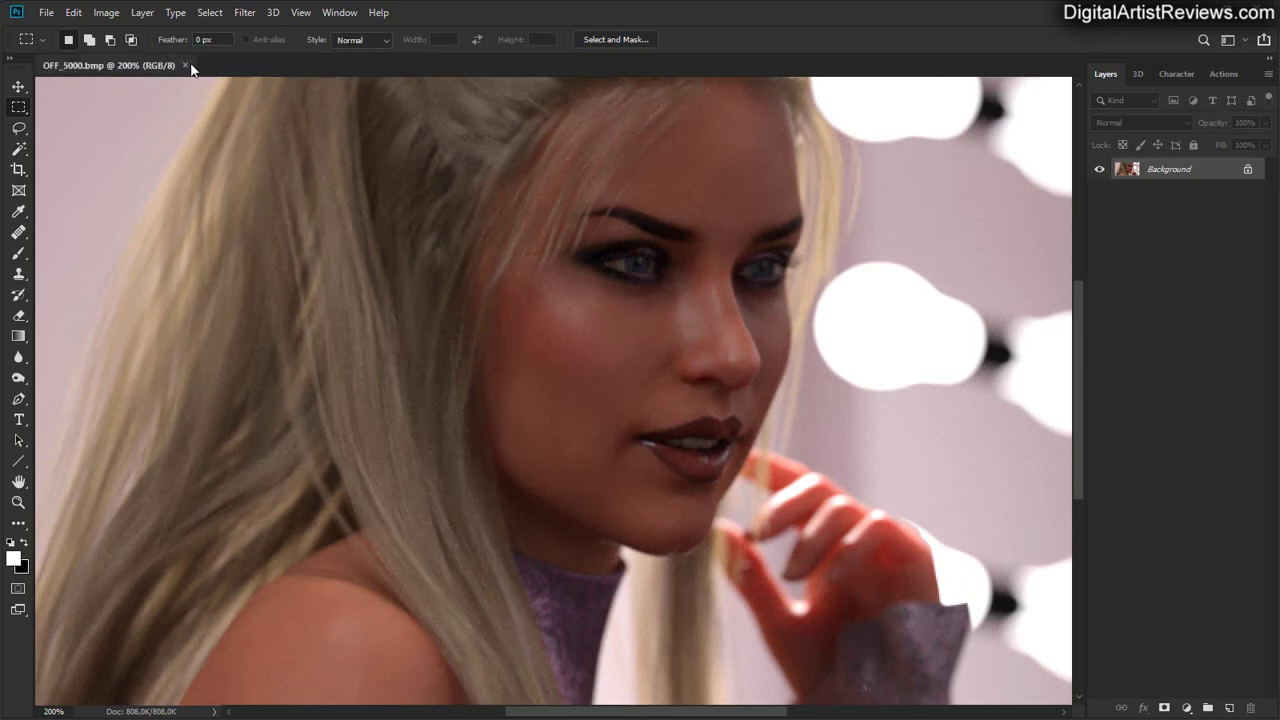
pyautogui.click(185, 65)
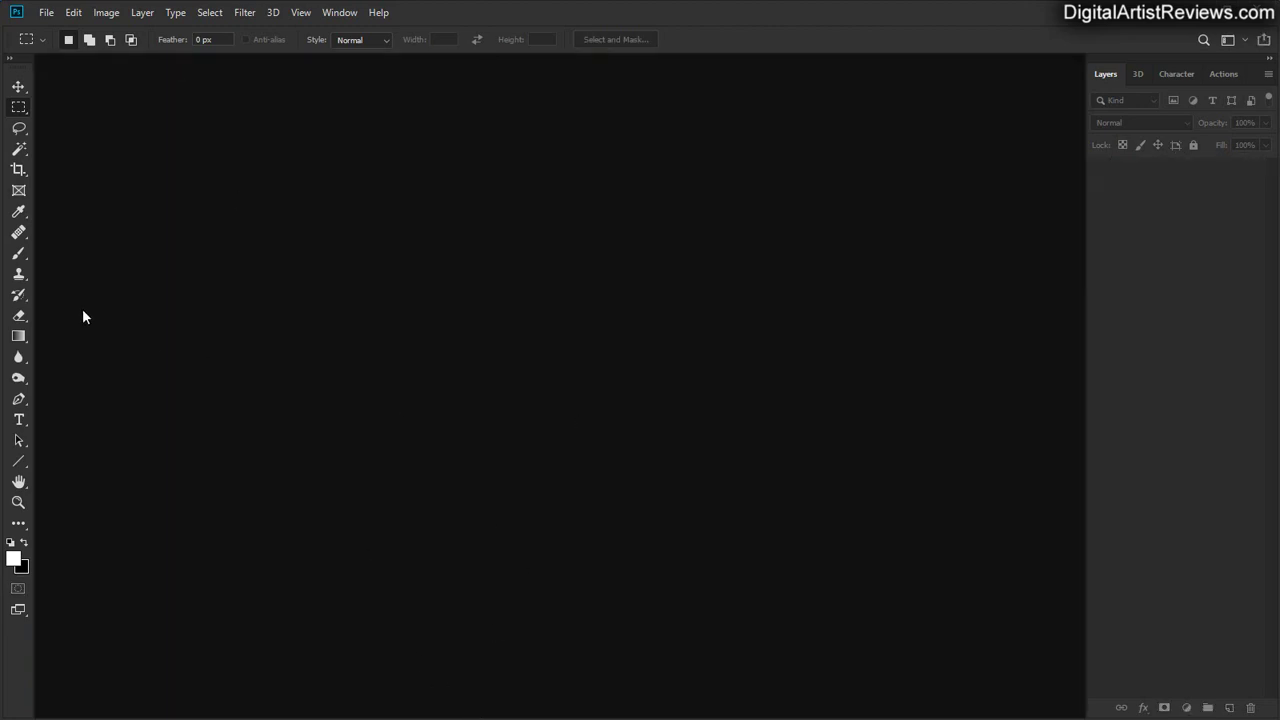
# - Switch to the Test notes in Notepad, review the 15,000 iteration entries and render time, and minimize the notes
pyautogui.hotkey('alt', 'Tab')
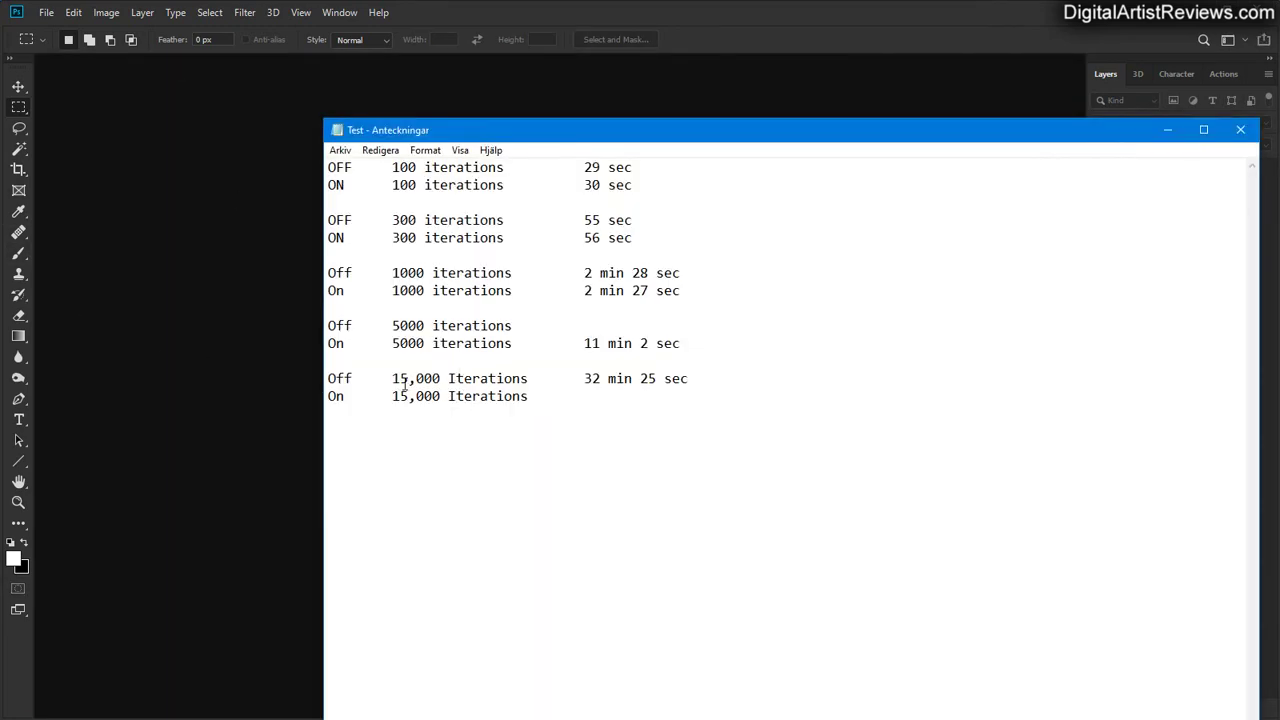
pyautogui.moveTo(392, 378); pyautogui.dragTo(540, 398)
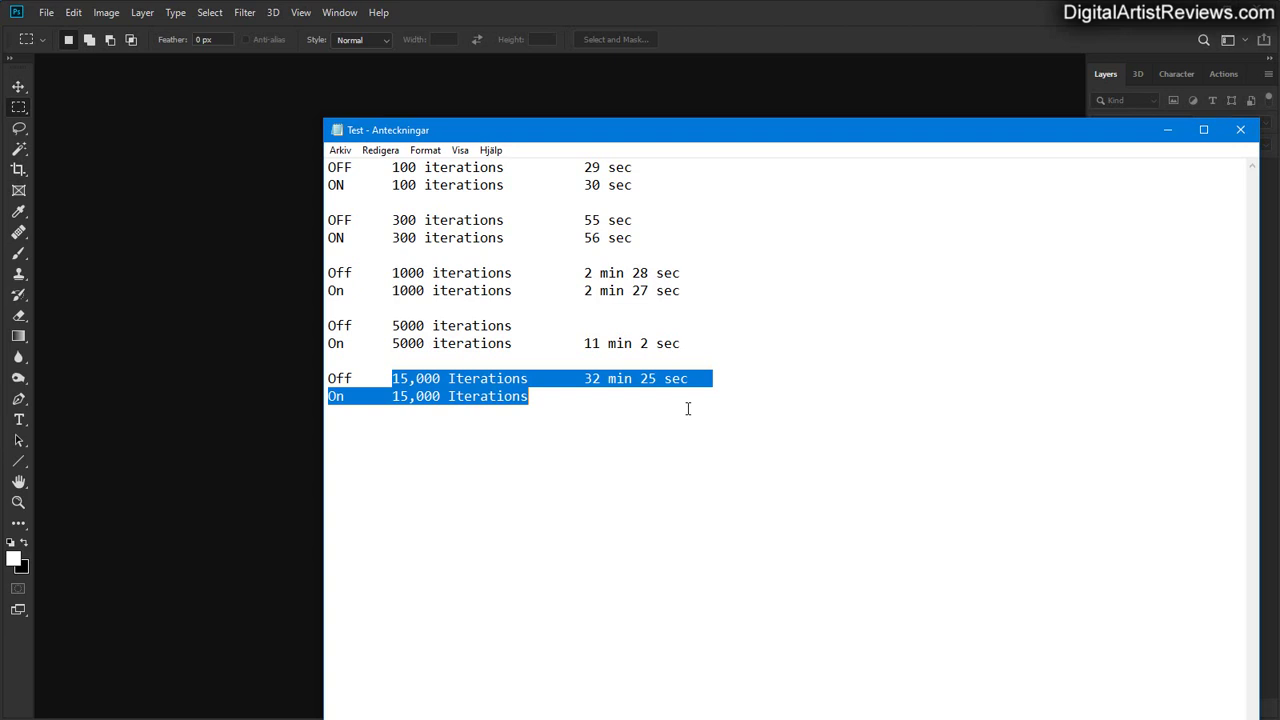
pyautogui.click(596, 360)
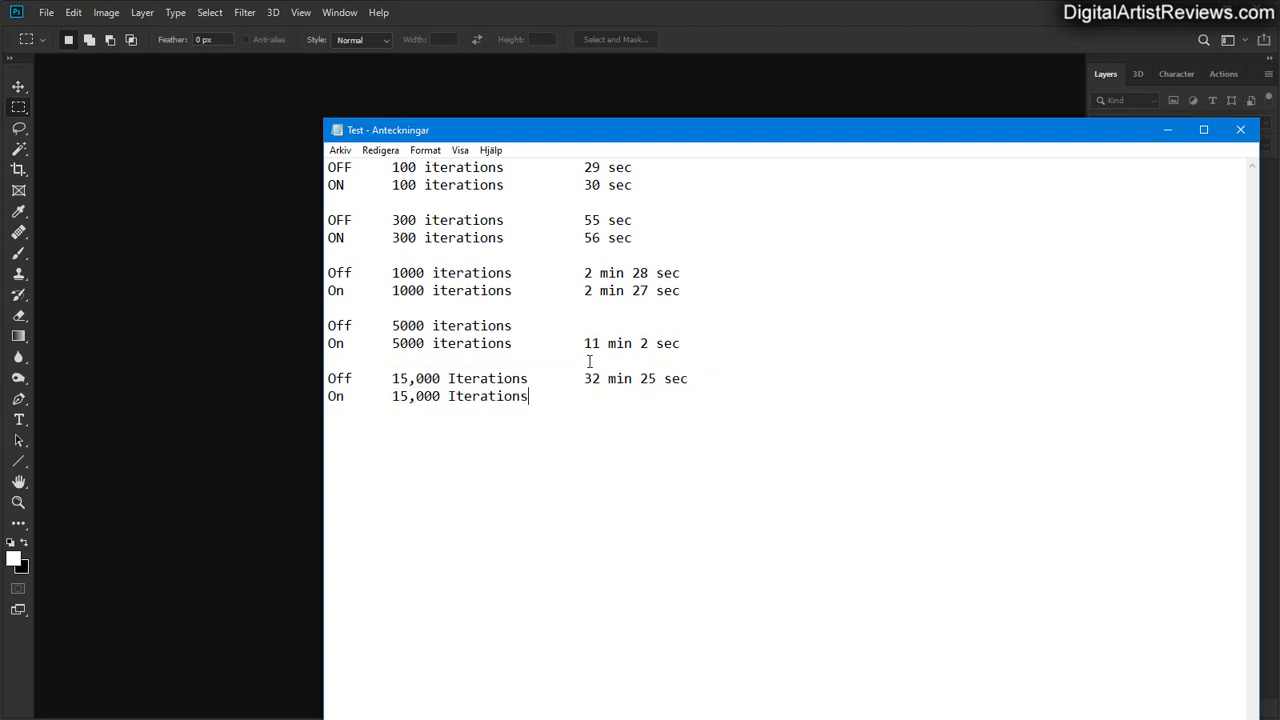
pyautogui.moveTo(588, 378); pyautogui.dragTo(700, 380)
pyautogui.click(583, 437)
pyautogui.click(1168, 130)
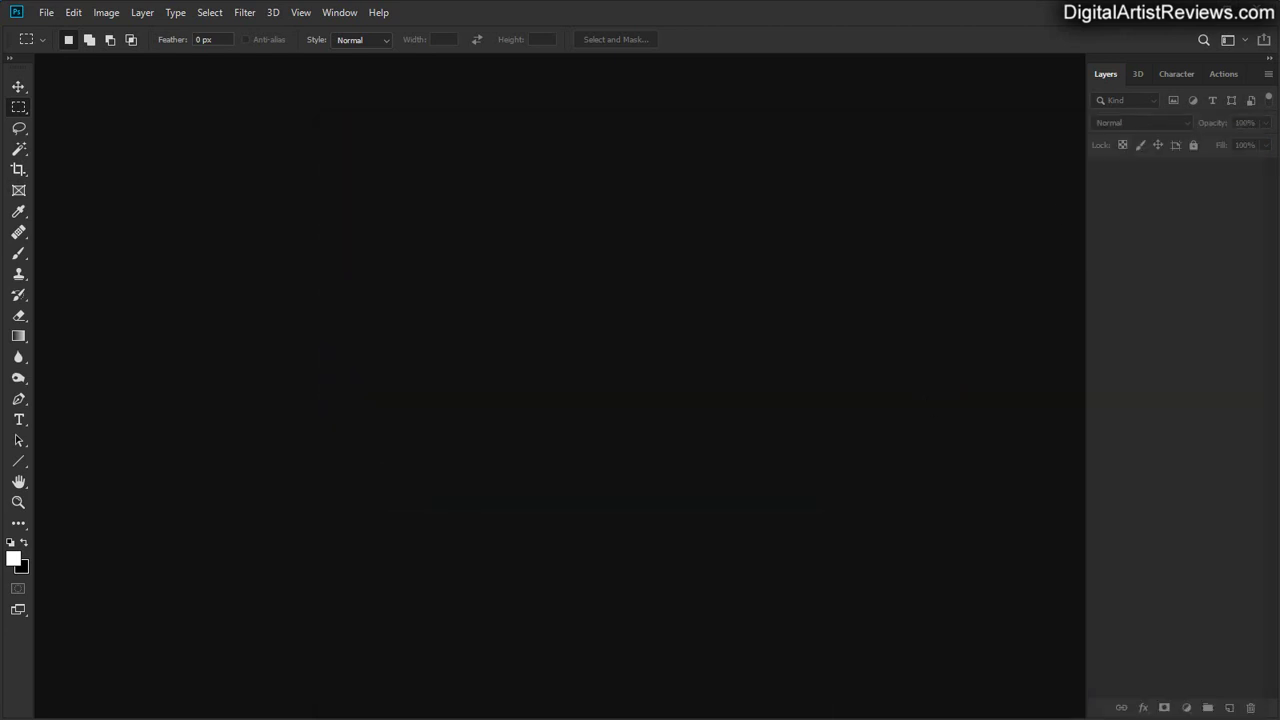
# - Switch to the OnOff folder and open OFF_15000 and on_15000 together in Photoshop
pyautogui.hotkey('alt', 'Tab')
pyautogui.click(810, 490)
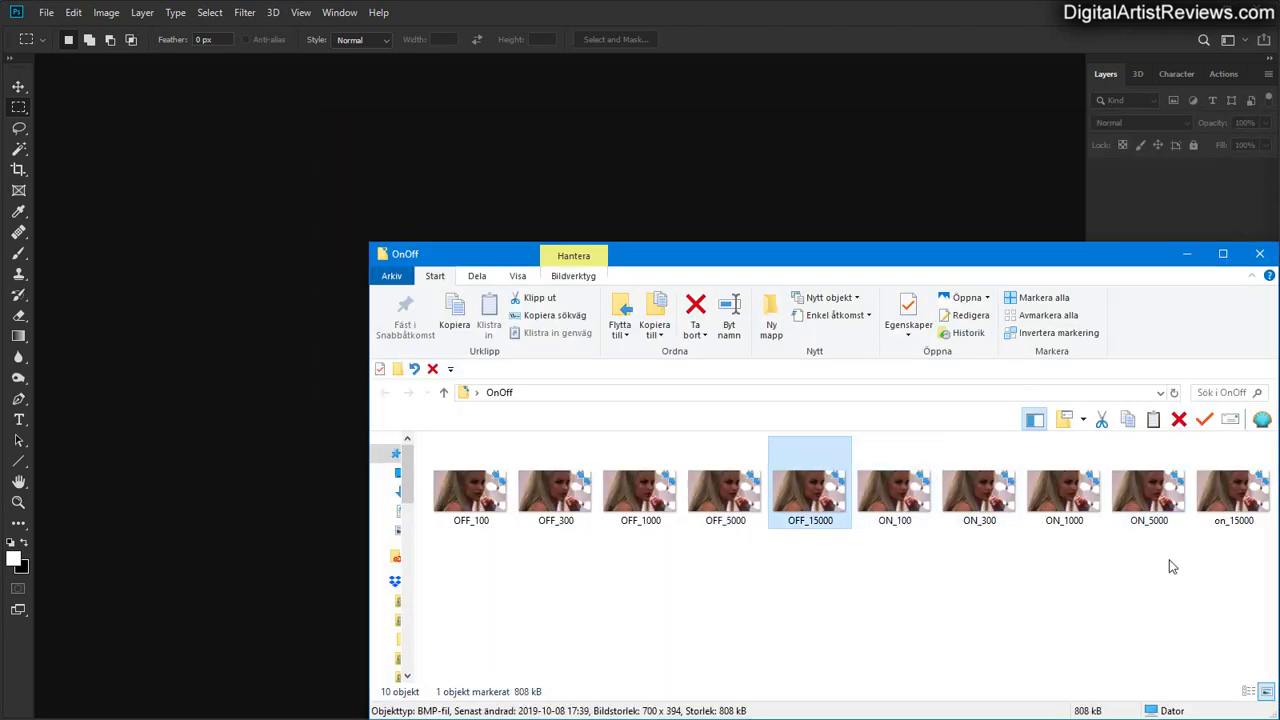
pyautogui.keyDown('ctrl'); pyautogui.click(1220, 502); pyautogui.keyUp('ctrl')
pyautogui.moveTo(810, 490); pyautogui.dragTo(320, 560)
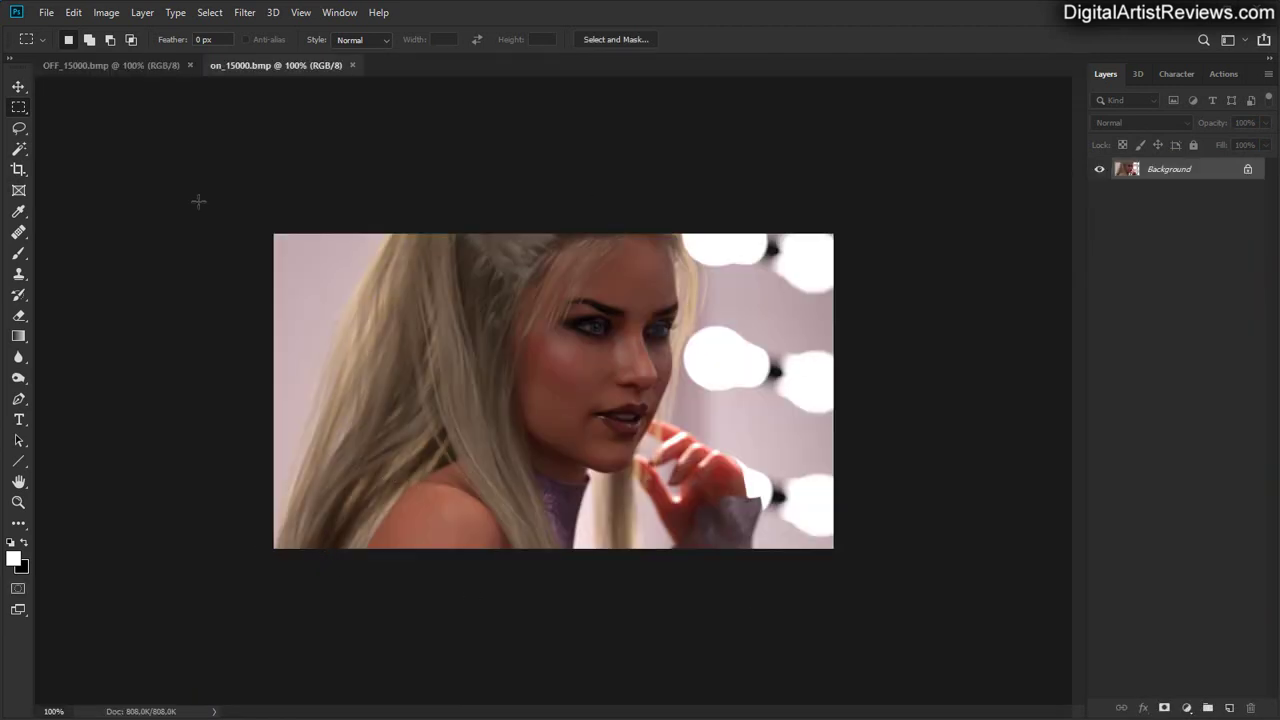
# - Compare the OFF_15000 and on_15000 renders at 100% by alternating between them
pyautogui.click(136, 73)
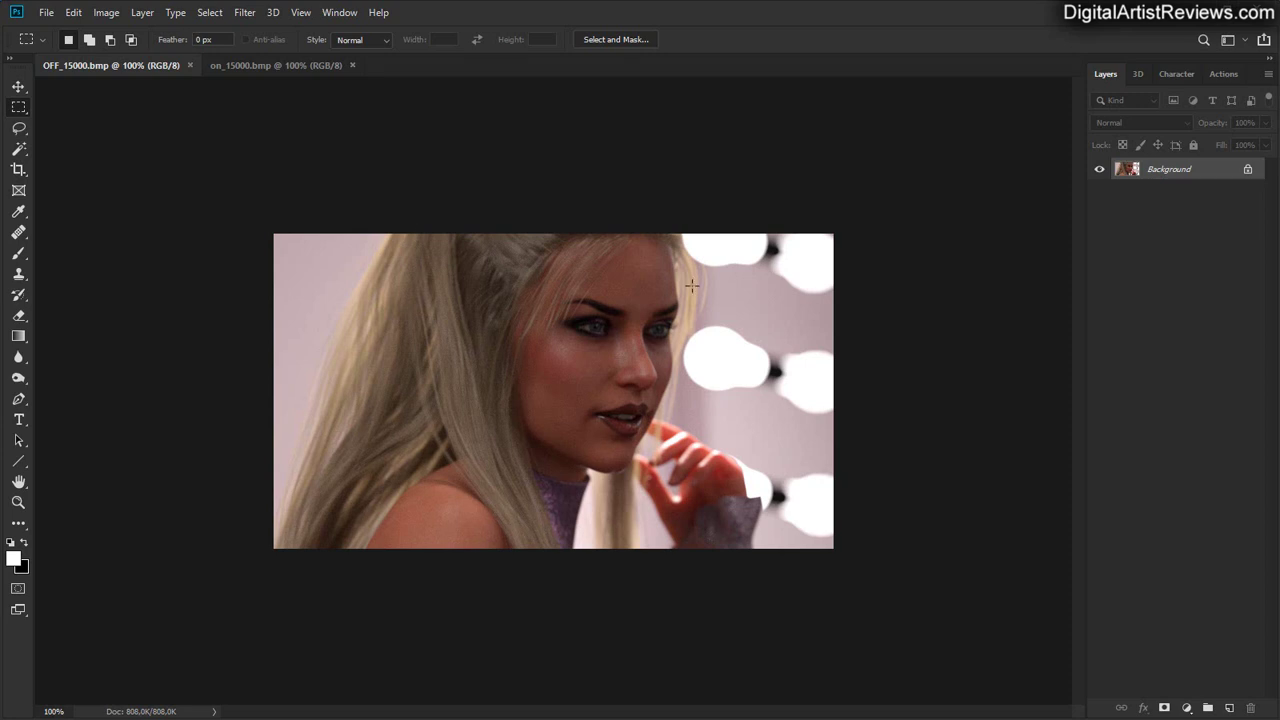
pyautogui.click(265, 67)
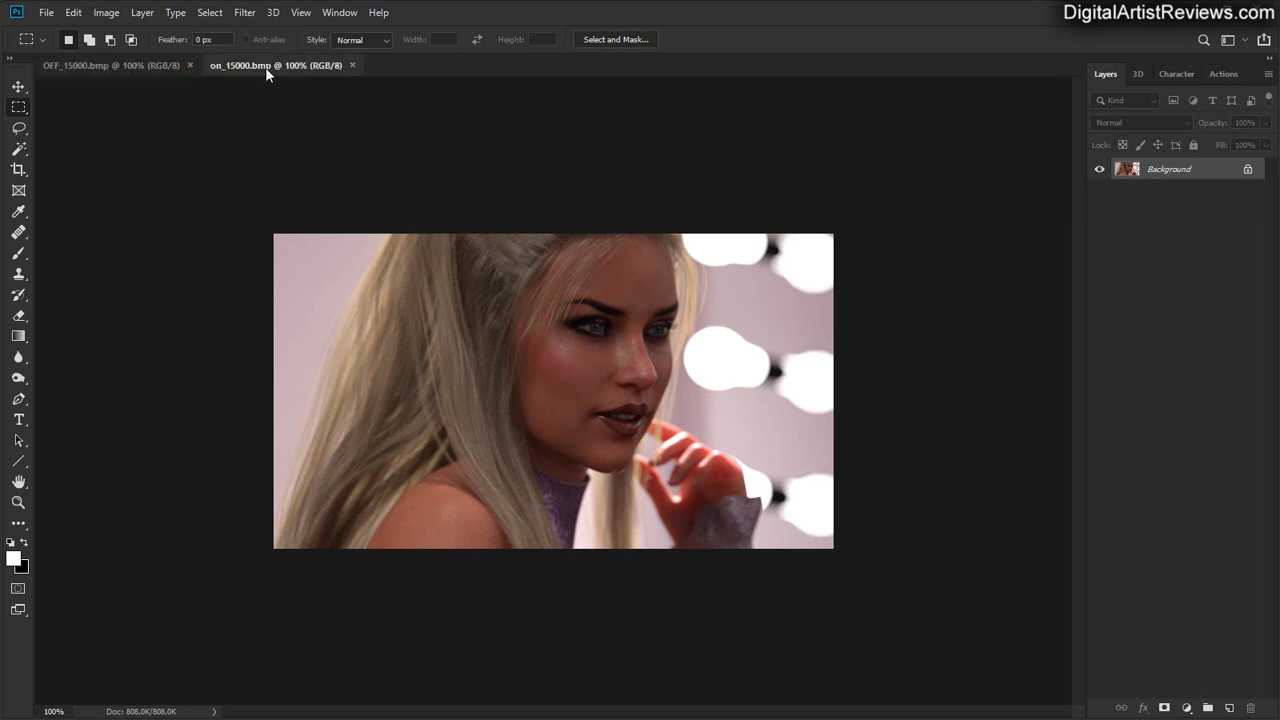
pyautogui.click(143, 69)
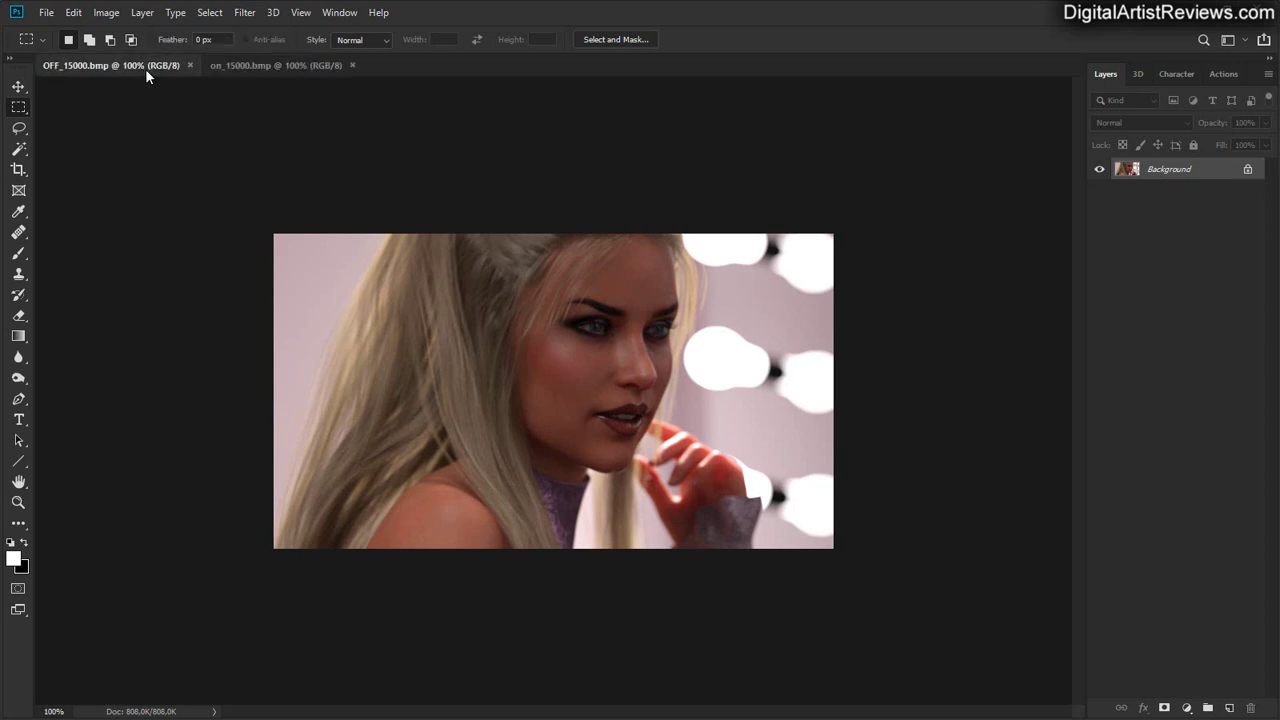
pyautogui.click(297, 64)
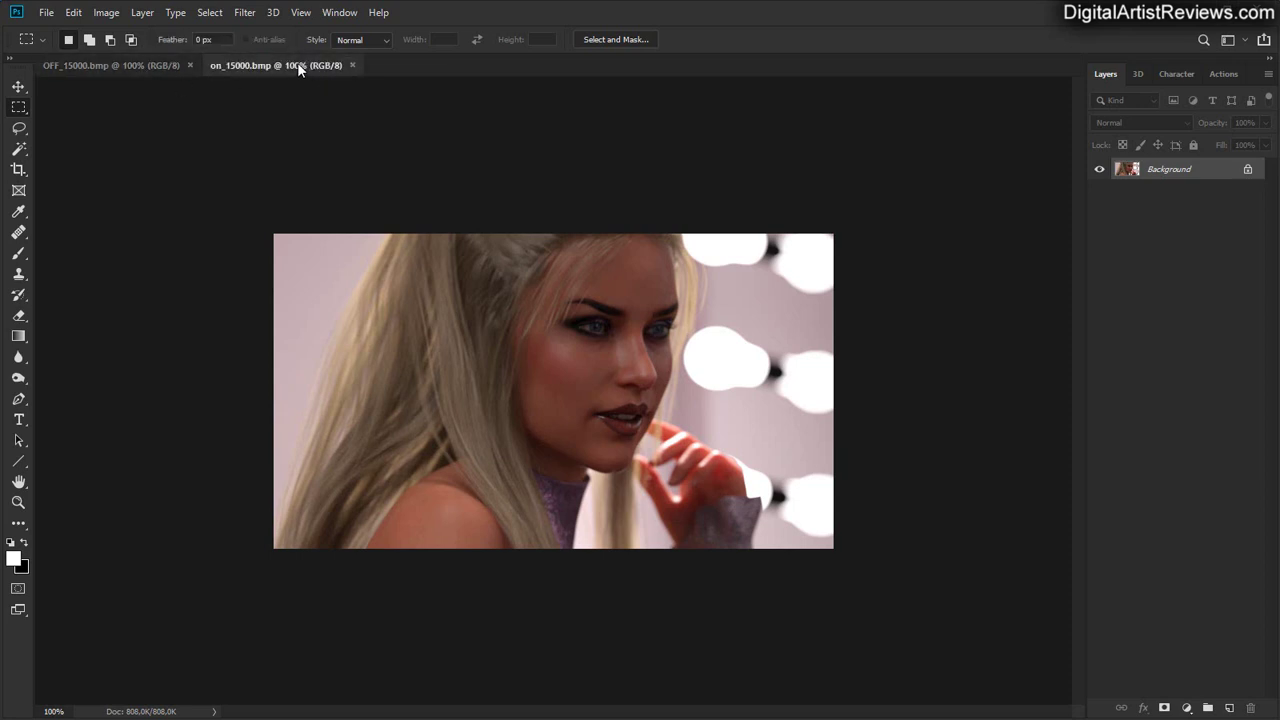
pyautogui.click(143, 70)
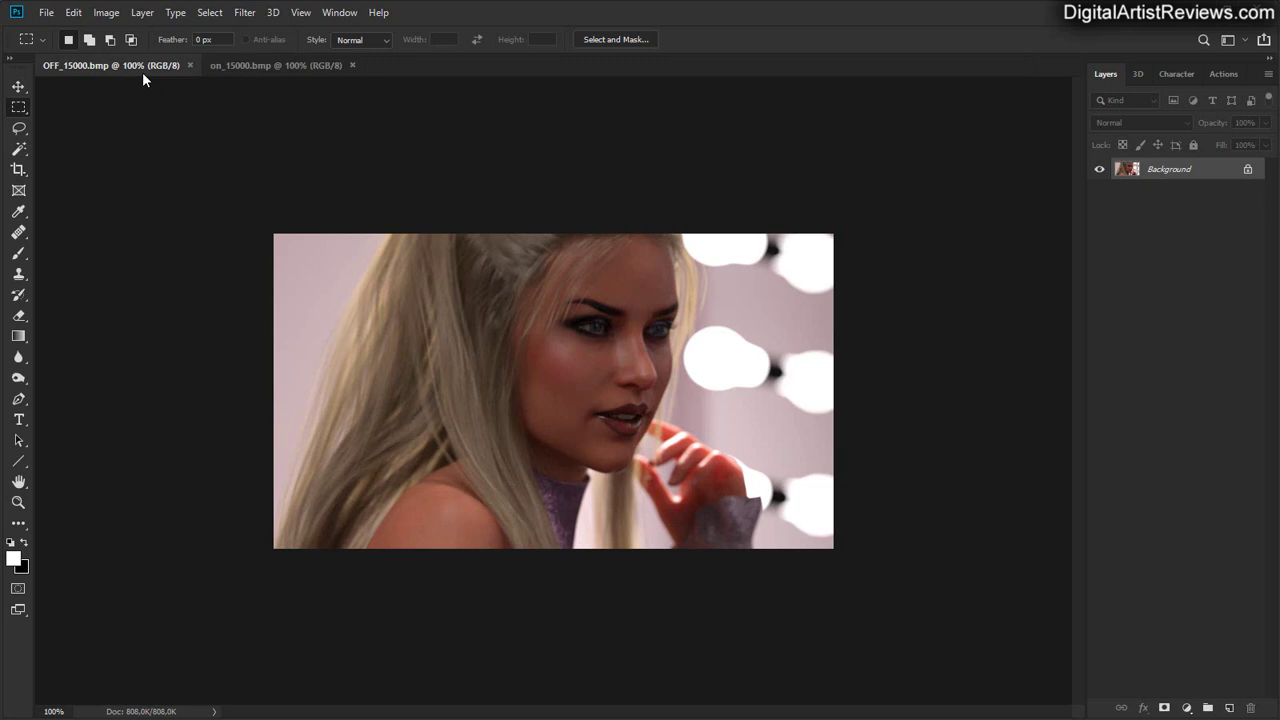
# - Enlarge both the OFF_15000 and on_15000 renders to 200%
pyautogui.hotkey('ctrl', '+')
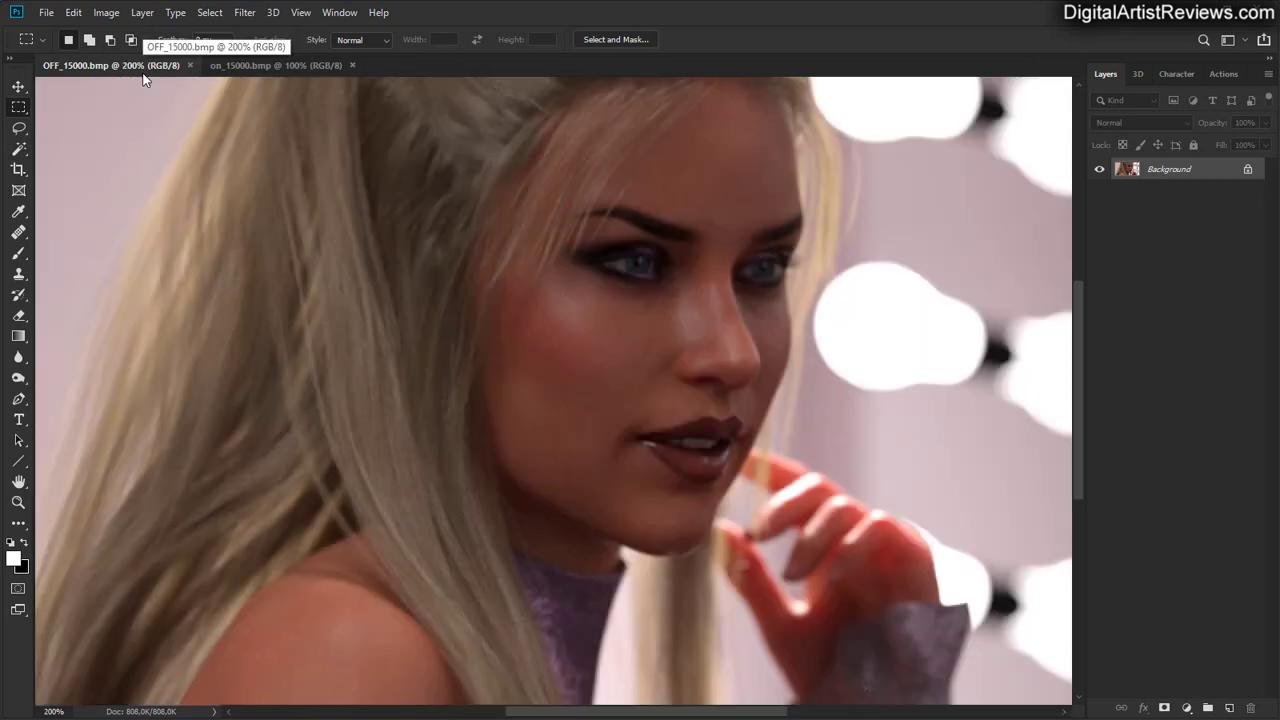
pyautogui.click(239, 70)
pyautogui.hotkey('ctrl', '+')
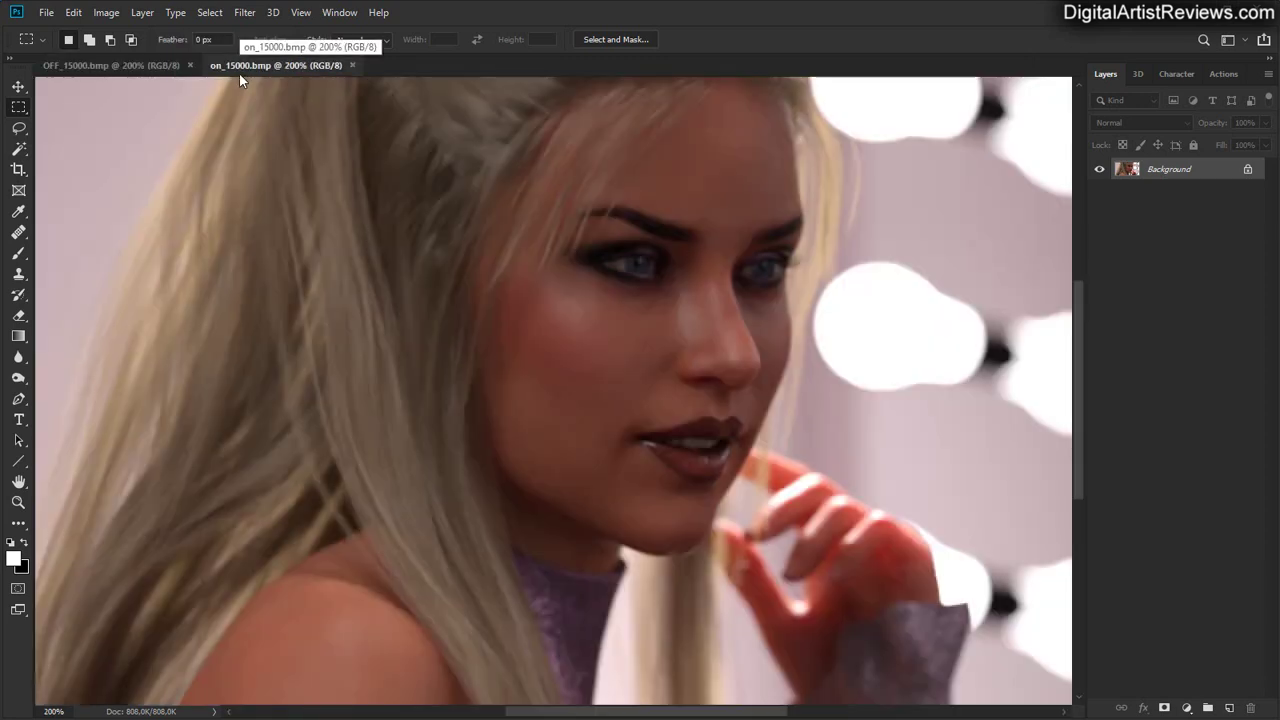
# - Compare the skin and hair detail of the OFF_15000 and on_15000 renders at 200% by alternating between them
pyautogui.click(152, 68)
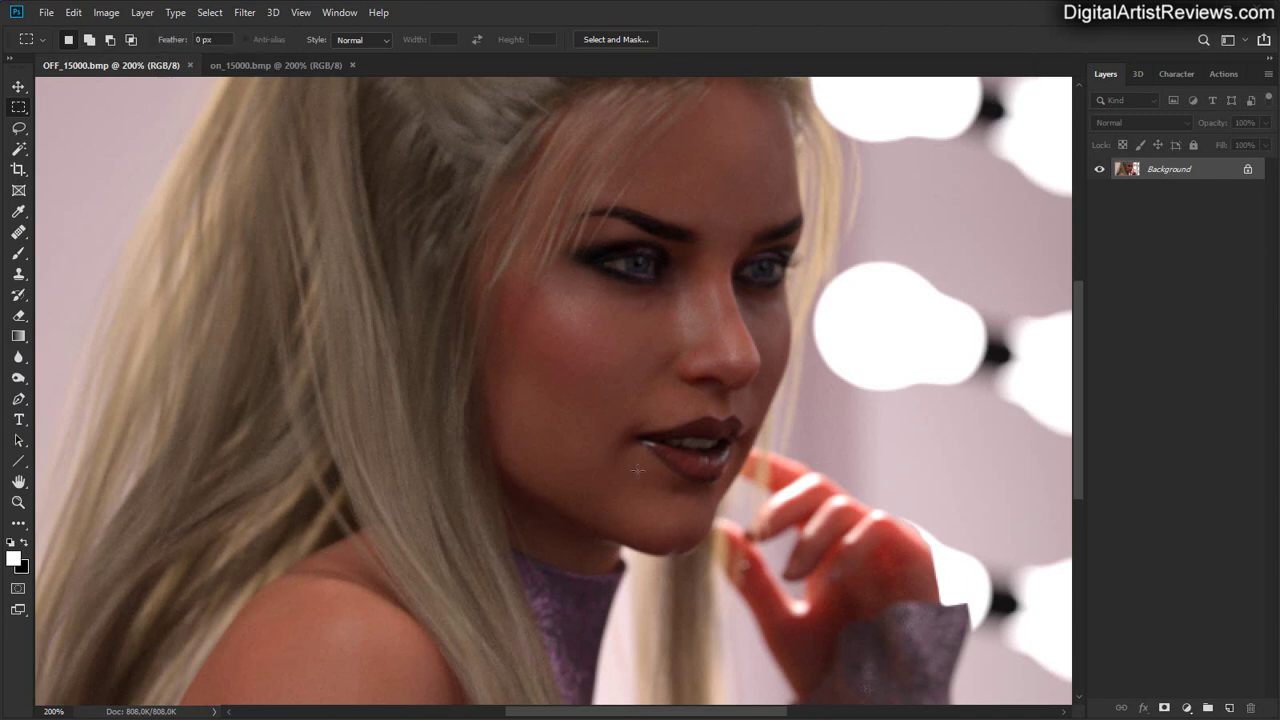
pyautogui.click(278, 64)
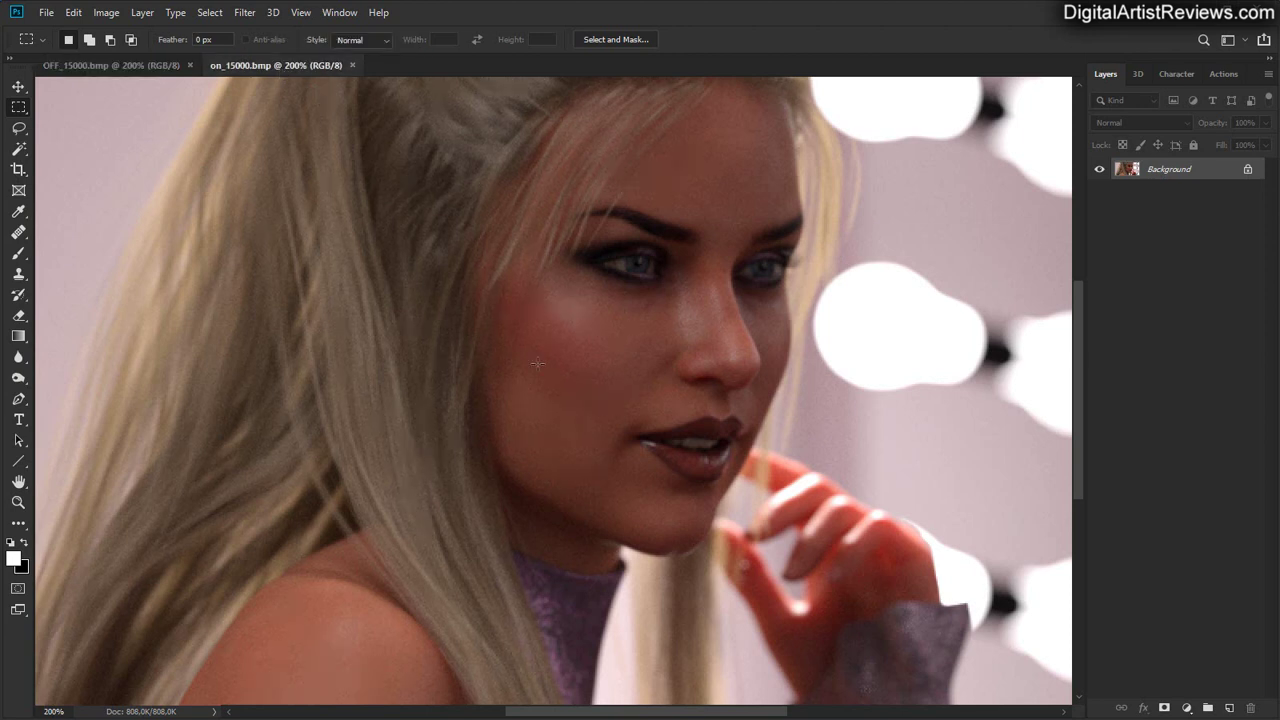
pyautogui.click(128, 64)
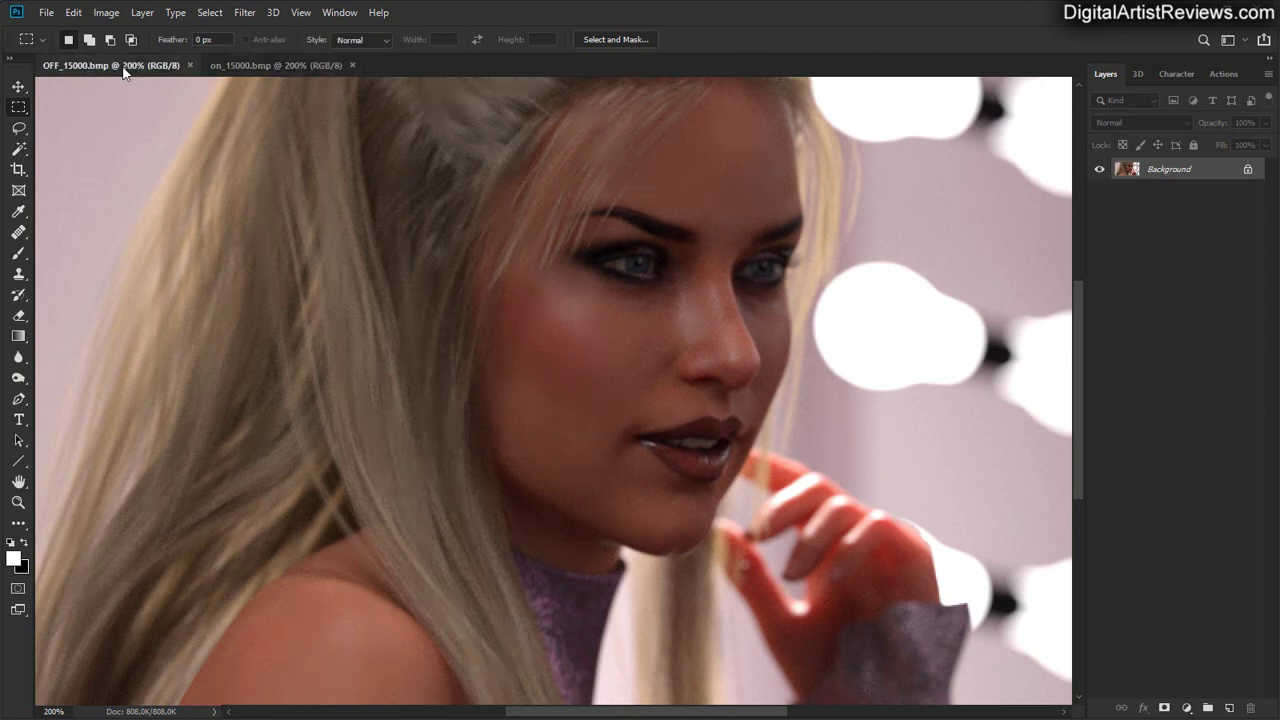
pyautogui.click(297, 64)
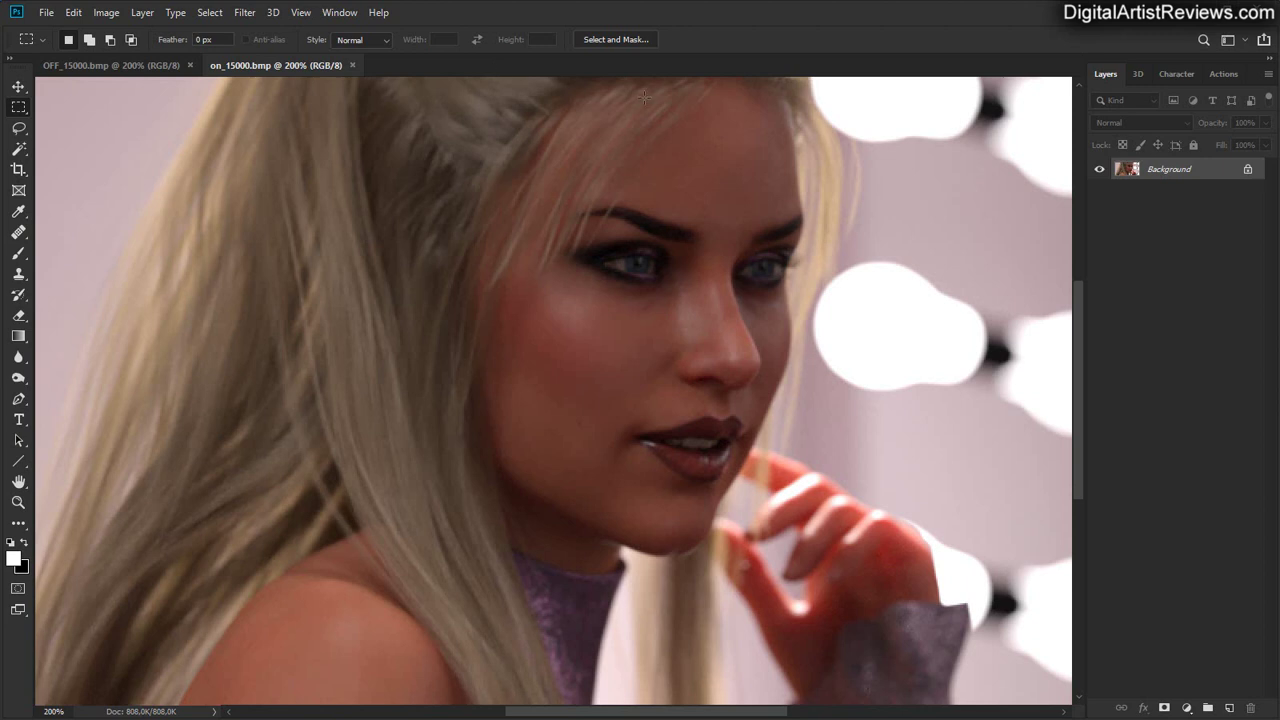
pyautogui.click(113, 60)
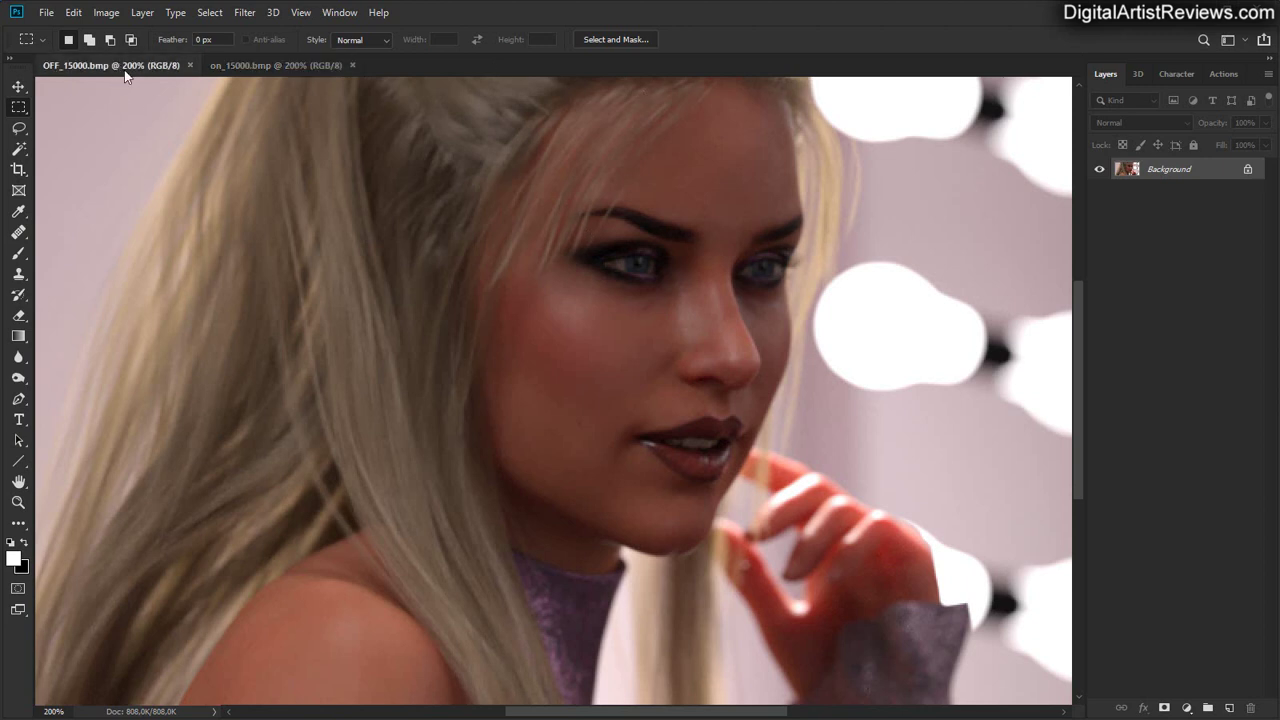
pyautogui.click(274, 66)
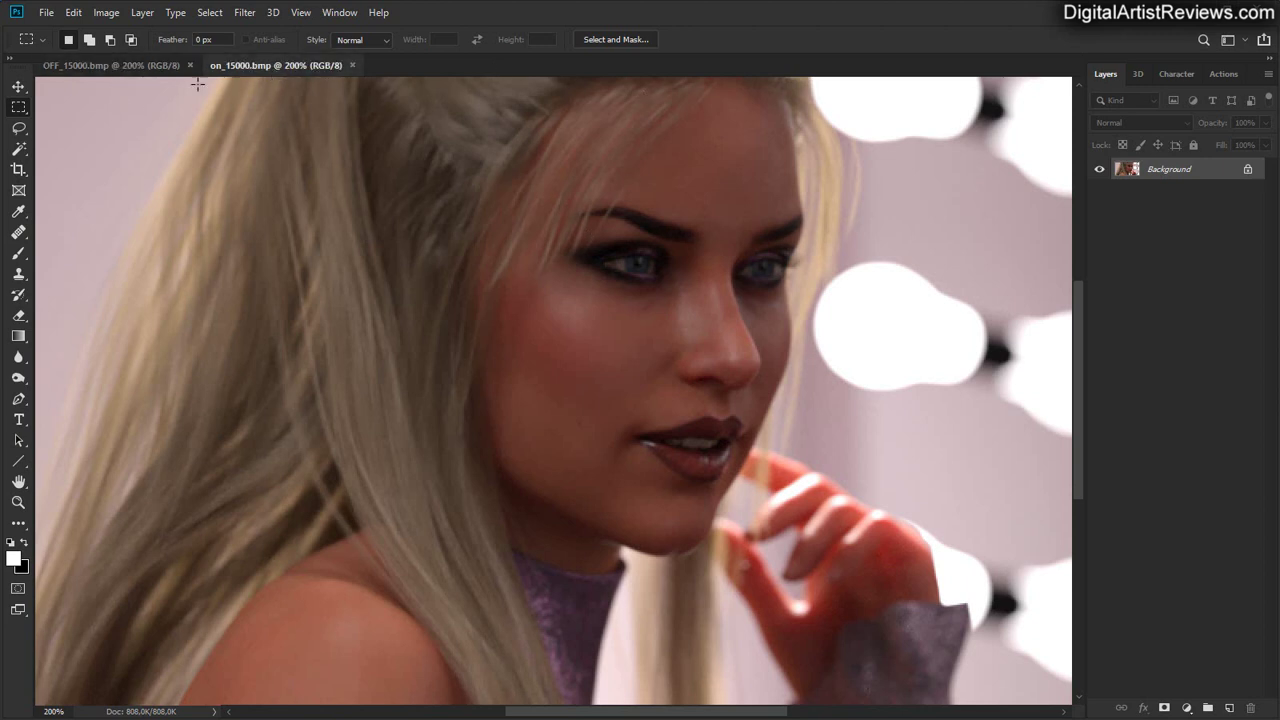
pyautogui.click(130, 65)
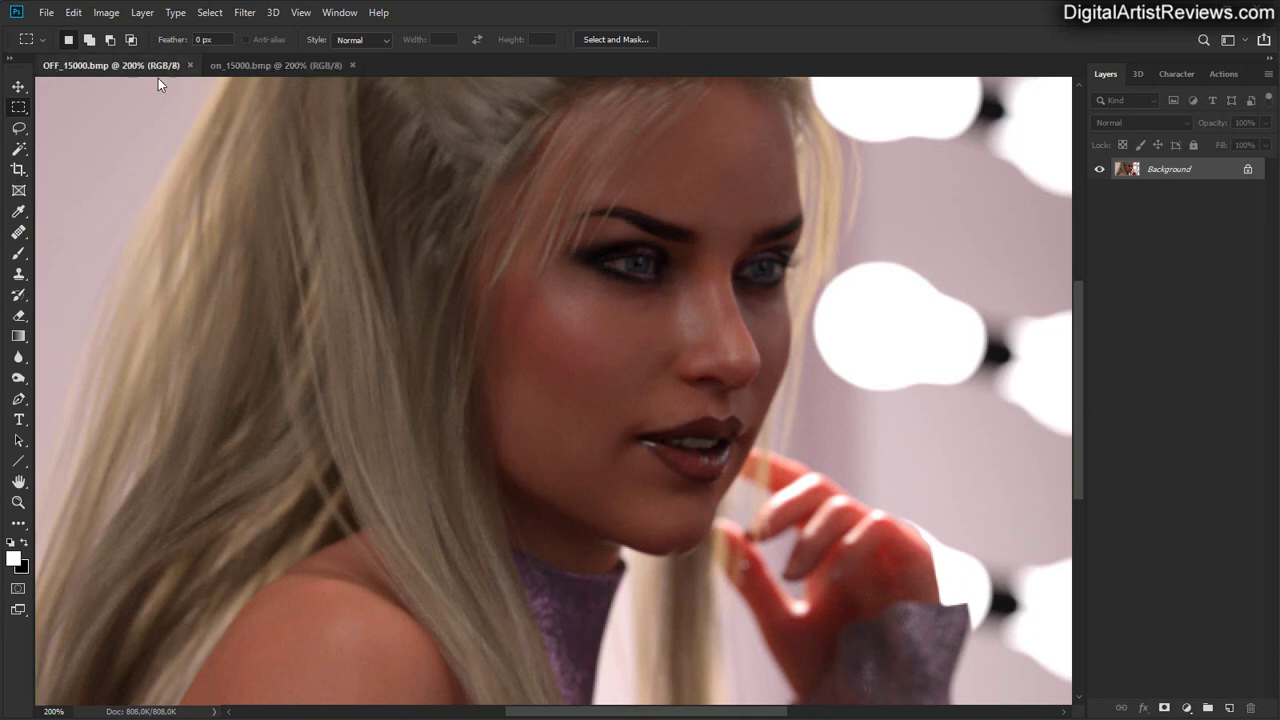
pyautogui.click(285, 66)
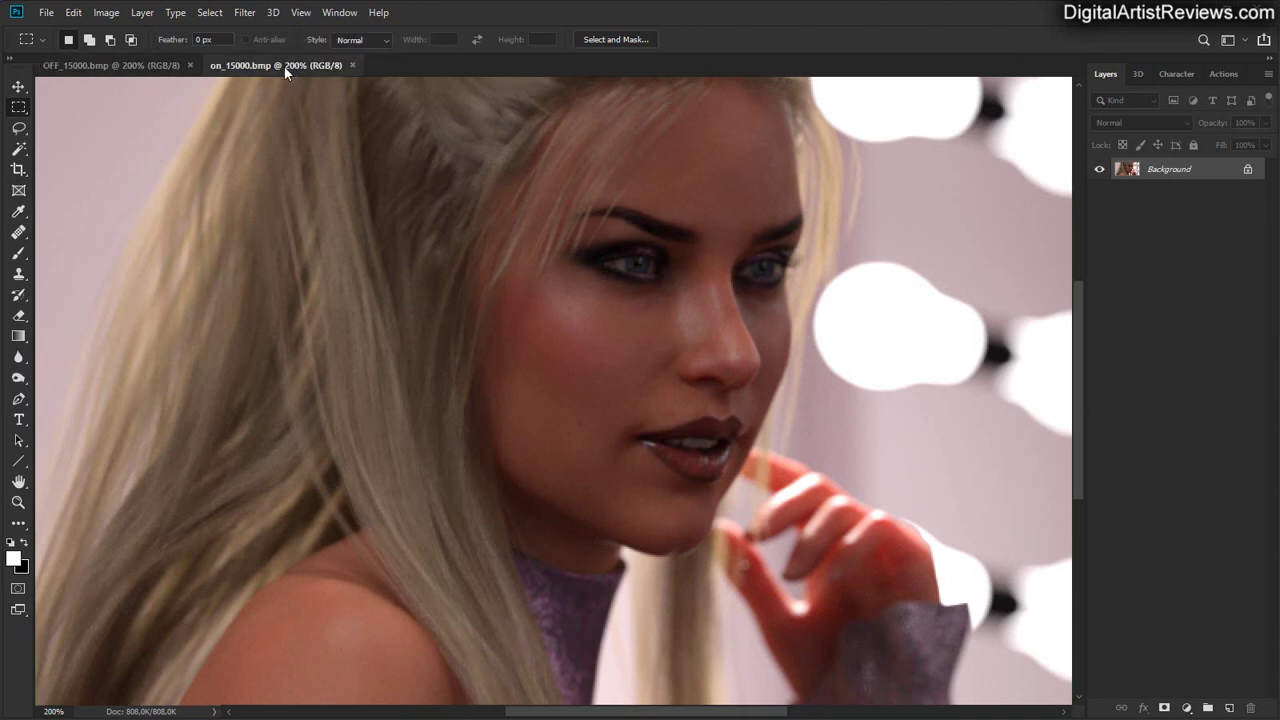
# - Keep alternating between the OFF_15000 and on_15000 renders at 200%, examining the face, hair and hand
pyautogui.click(140, 68)
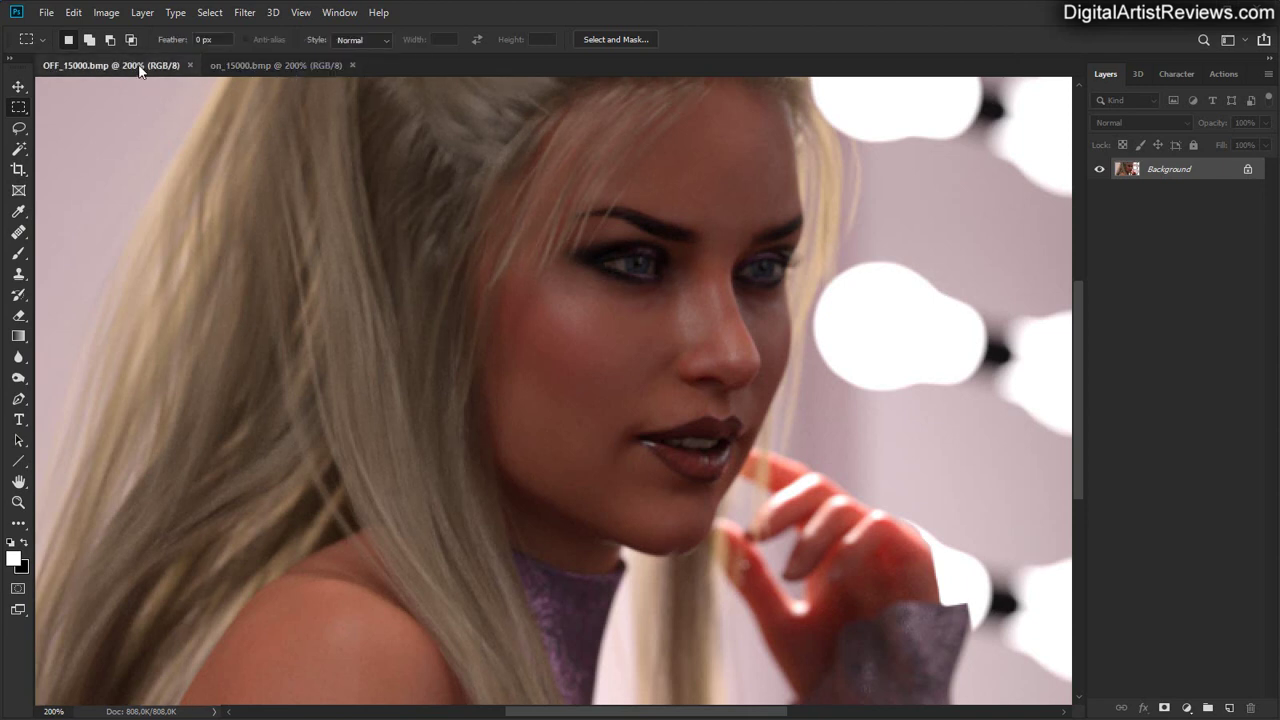
pyautogui.click(281, 65)
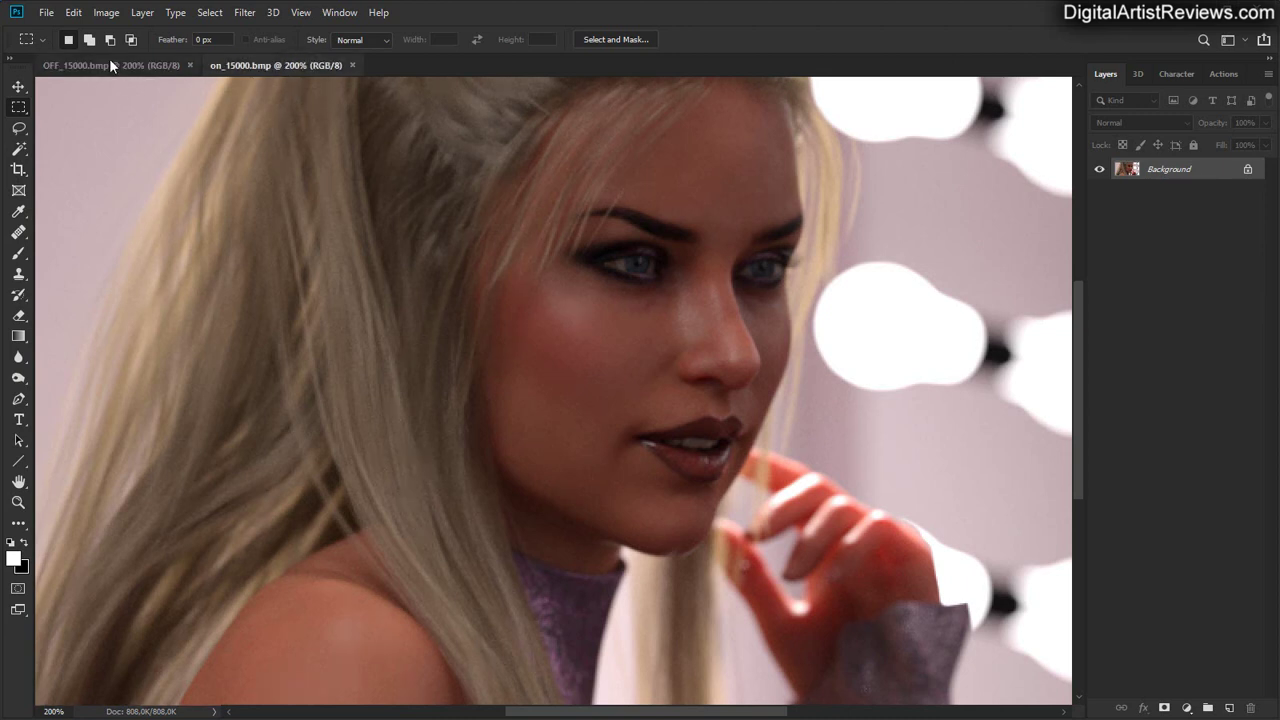
pyautogui.click(110, 62)
pyautogui.click(278, 67)
pyautogui.click(147, 68)
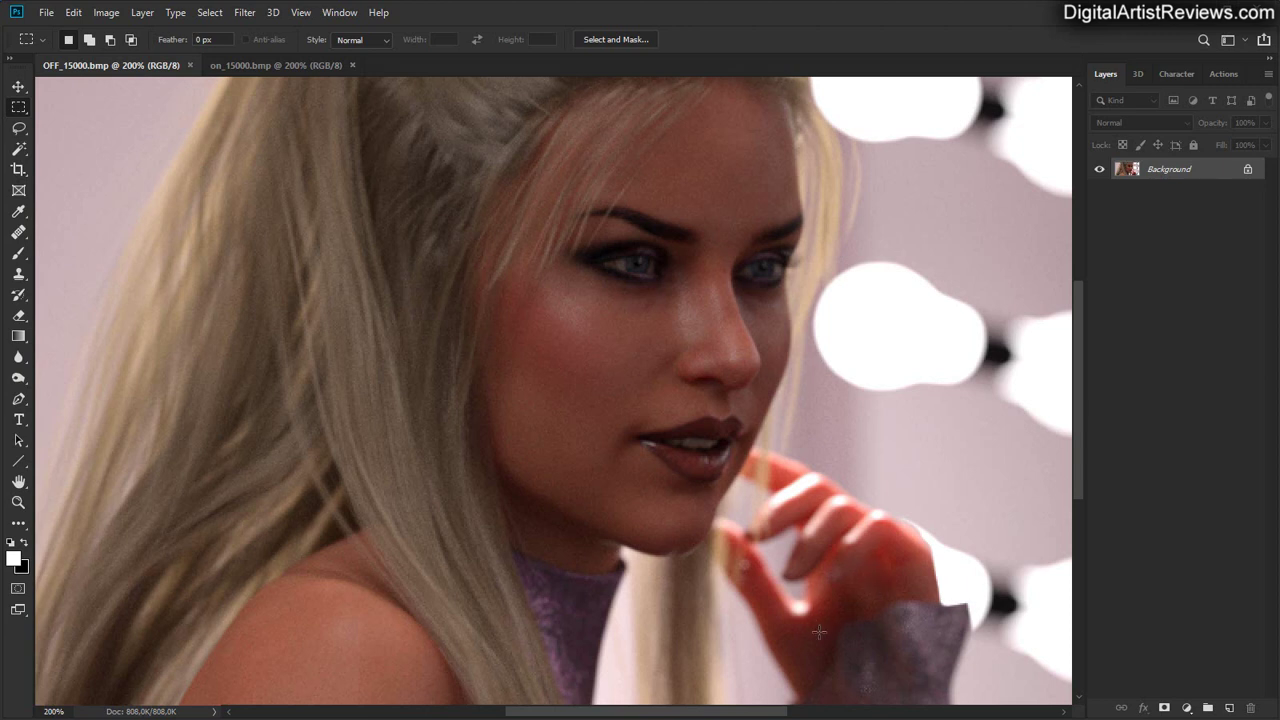
pyautogui.click(271, 66)
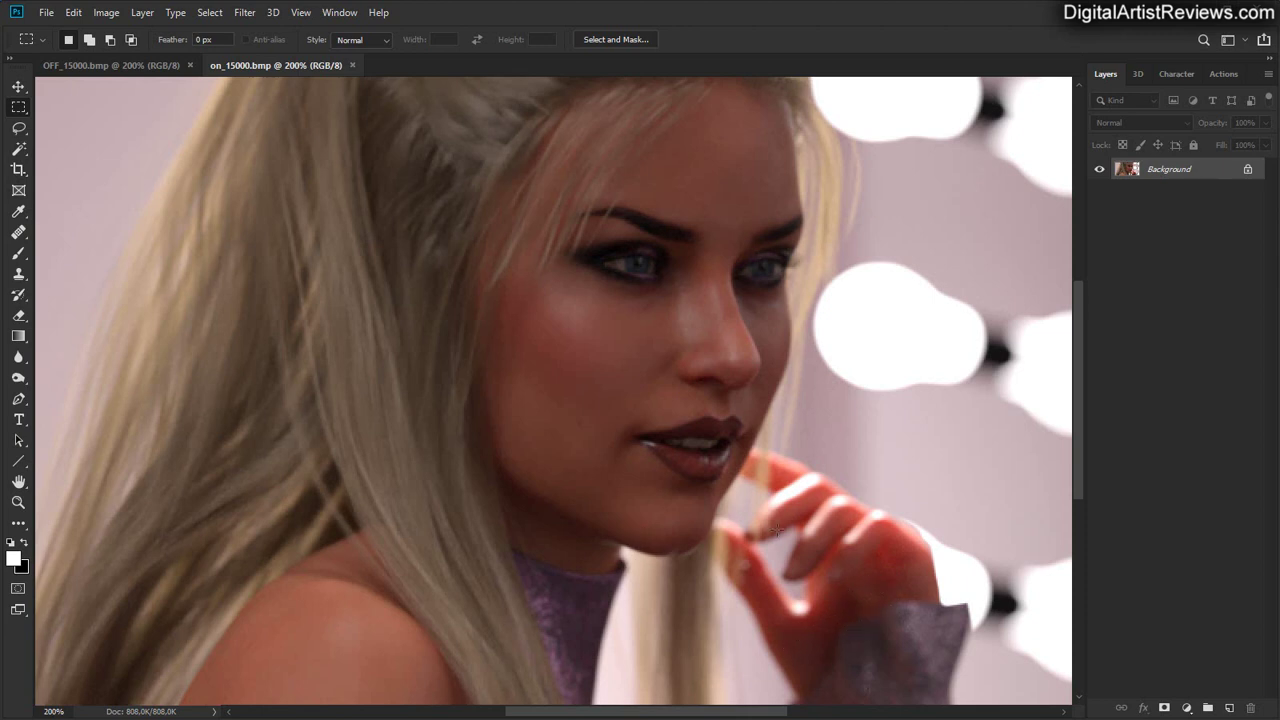
# - Enlarge the OFF_15000 and on_15000 renders to 300% and compare their facial skin and hair detail
pyautogui.hotkey('ctrl', '+')
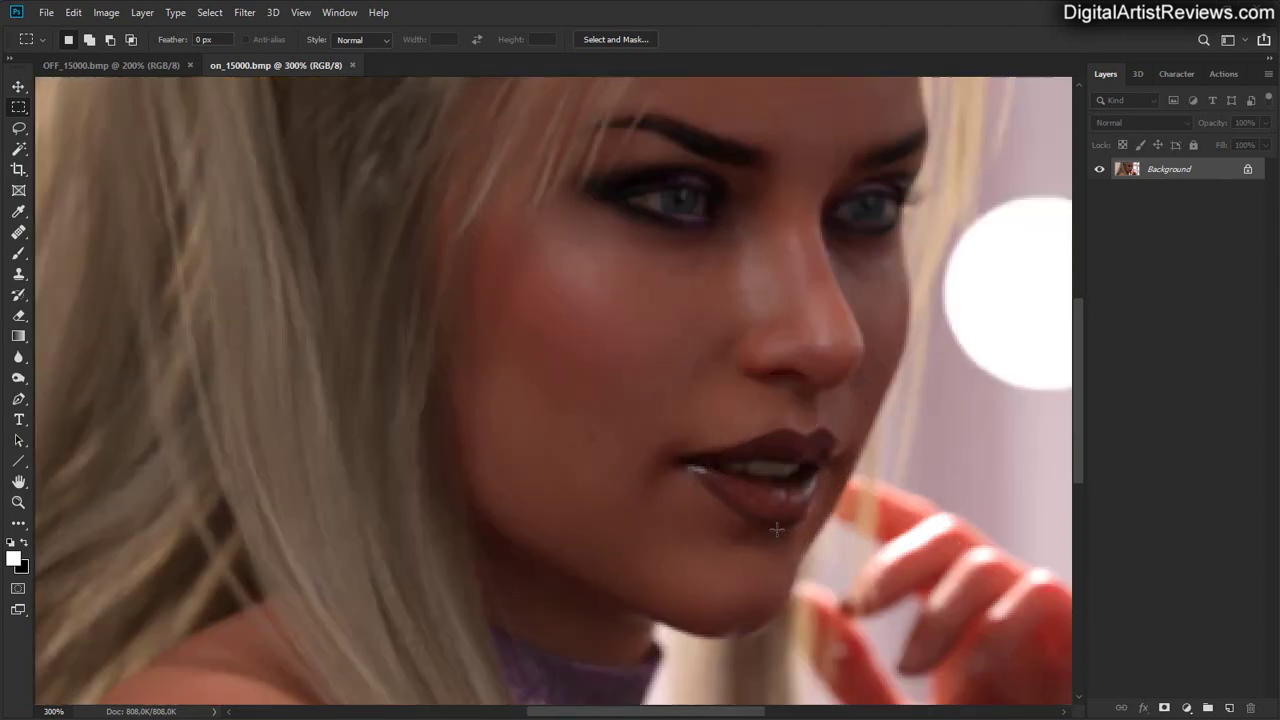
pyautogui.click(144, 62)
pyautogui.hotkey('ctrl', '+')
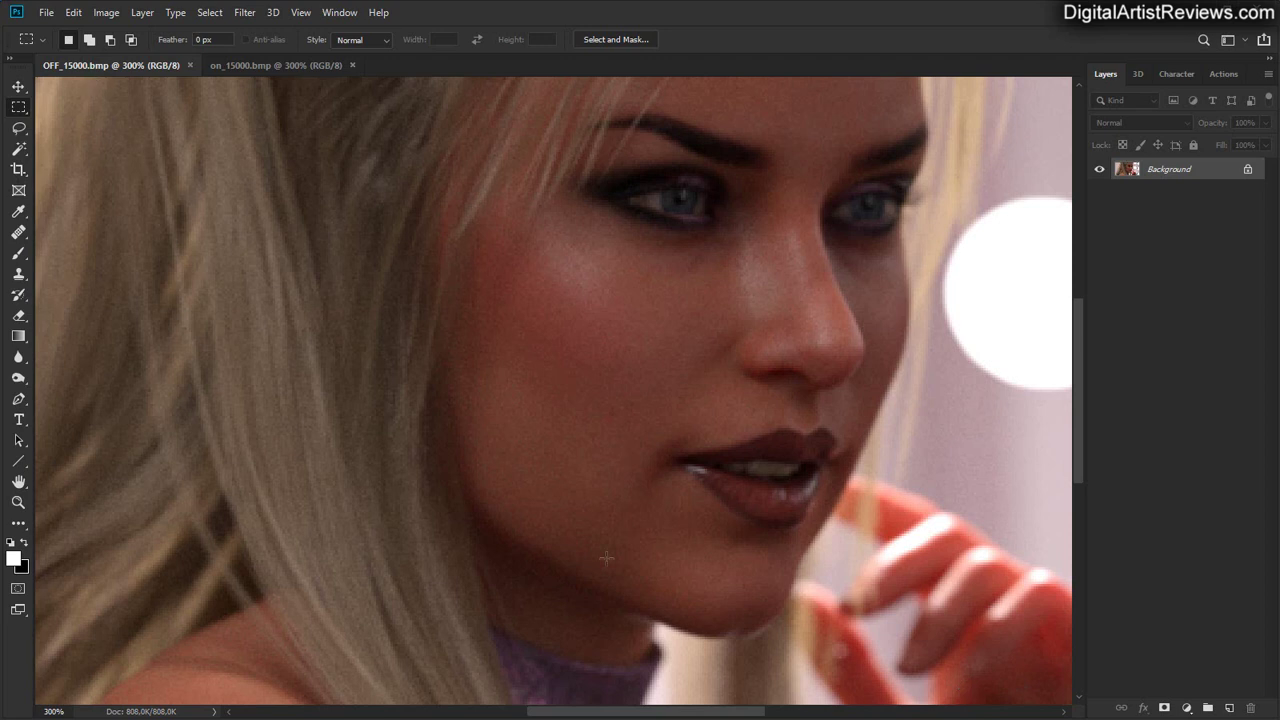
pyautogui.click(249, 66)
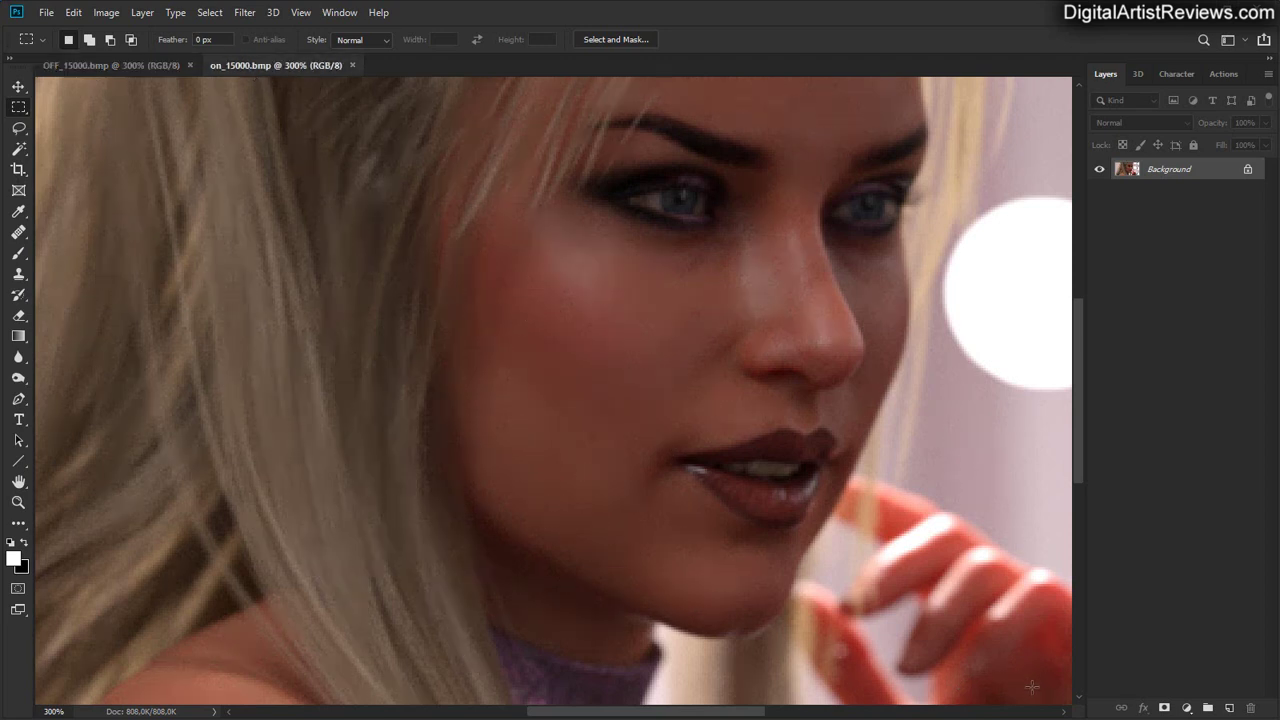
pyautogui.click(100, 66)
pyautogui.click(266, 64)
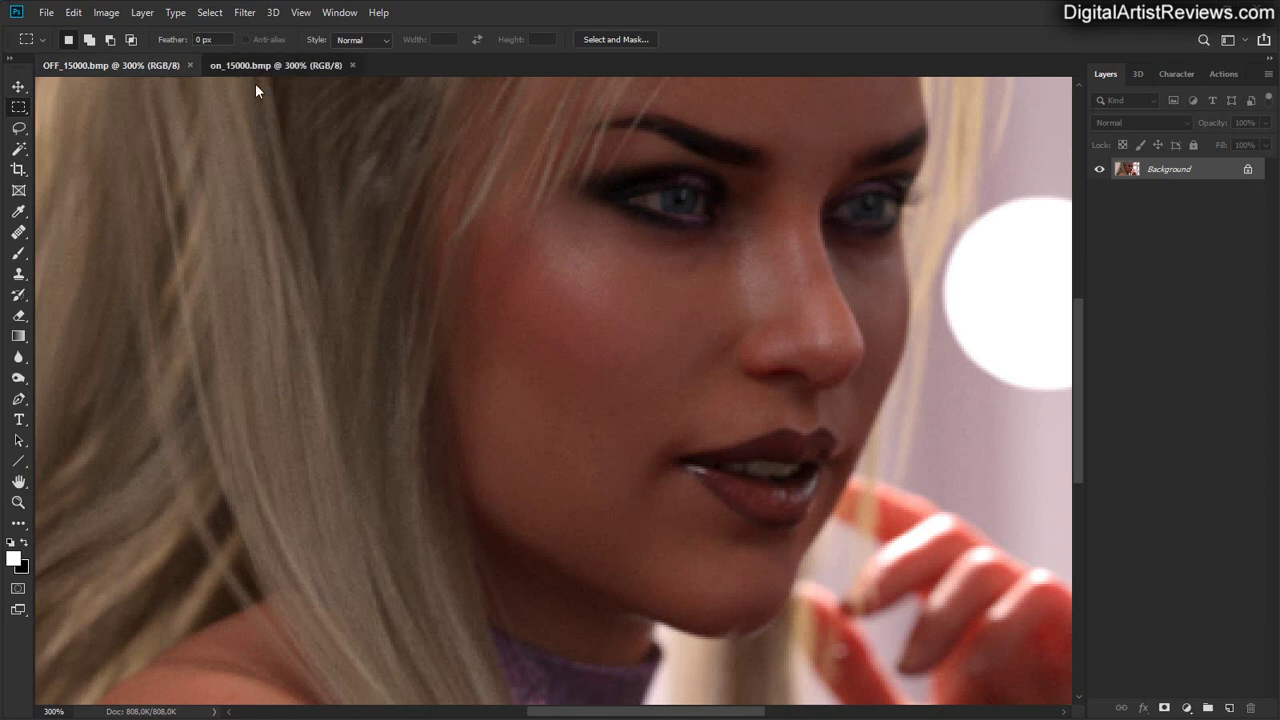
# - Return both the on_15000 and OFF_15000 renders to 100% zoom
pyautogui.hotkey('ctrl', '-')
pyautogui.hotkey('ctrl', '-')
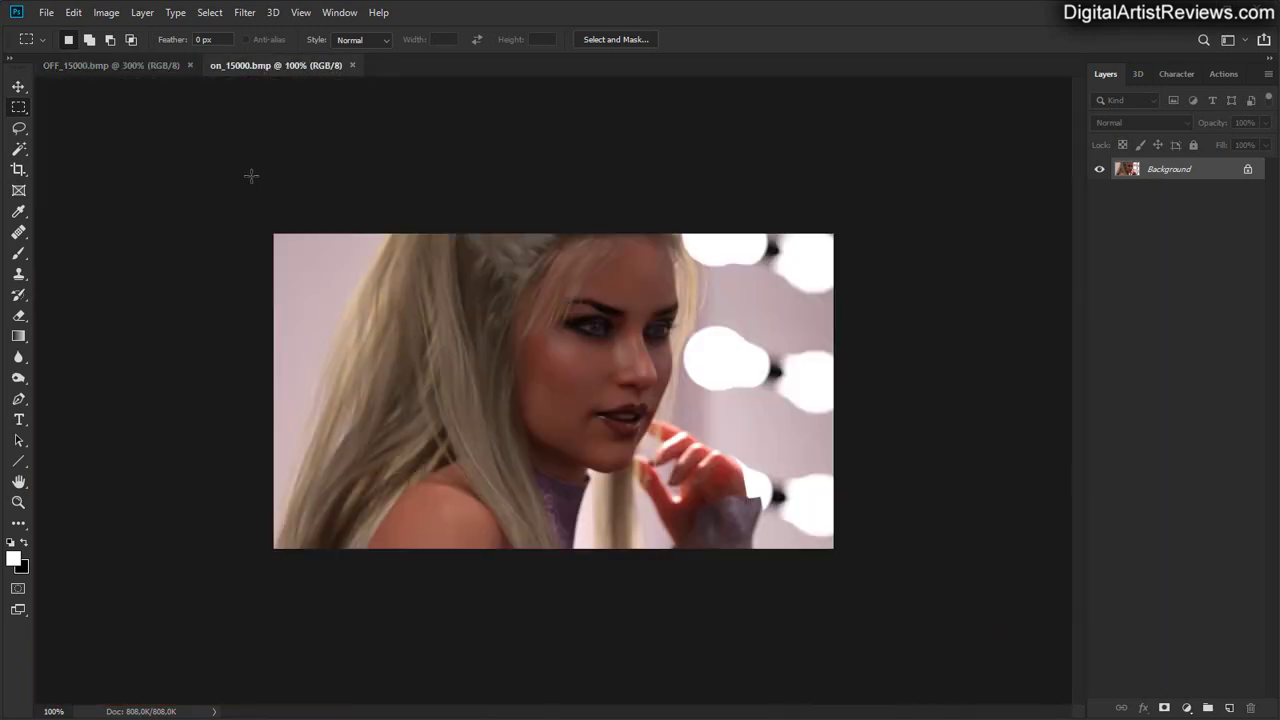
pyautogui.click(129, 66)
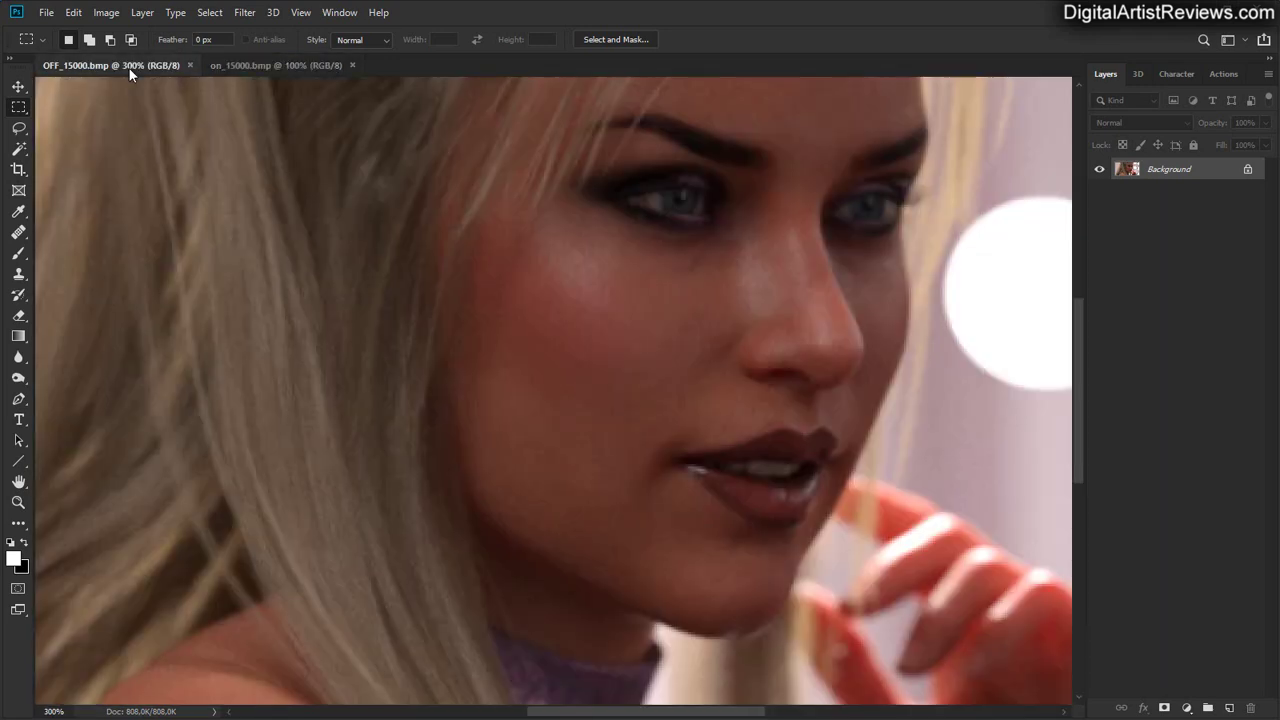
pyautogui.hotkey('ctrl', '-')
pyautogui.hotkey('ctrl', '-')
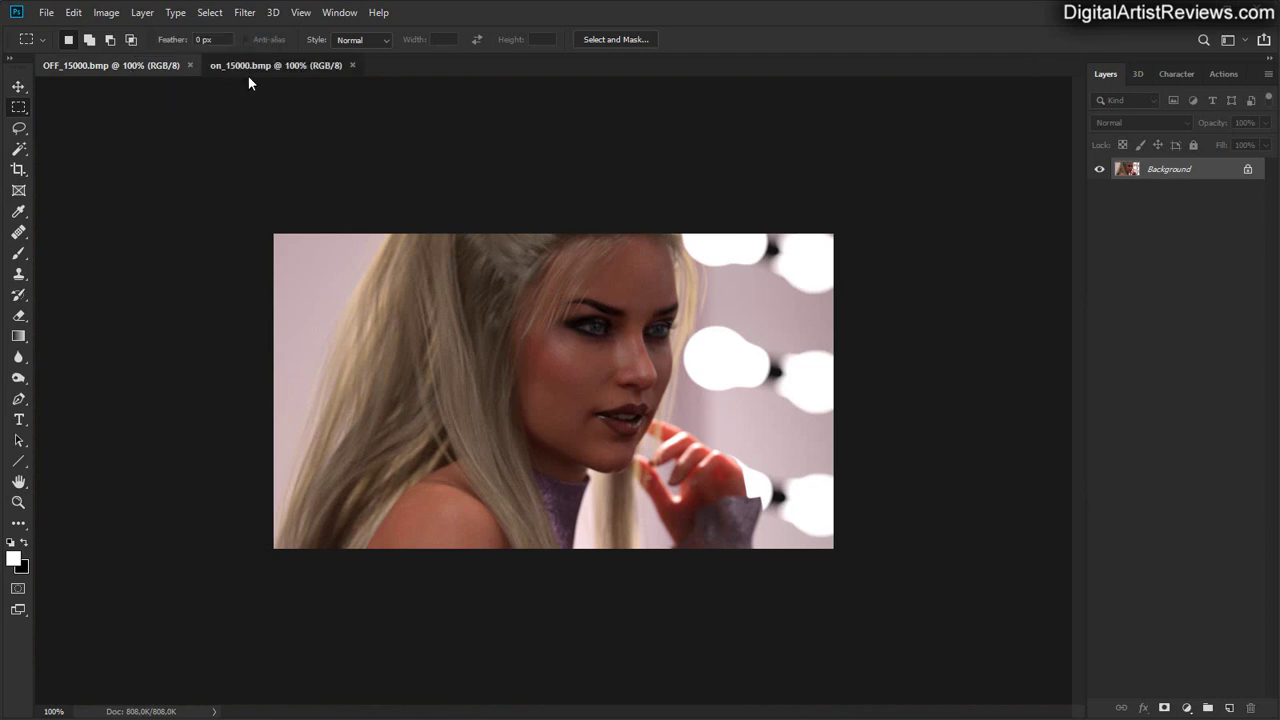
# - Compare on_15000 with OFF_15000 once more, enlarging only OFF_15000 to 200%
pyautogui.click(256, 67)
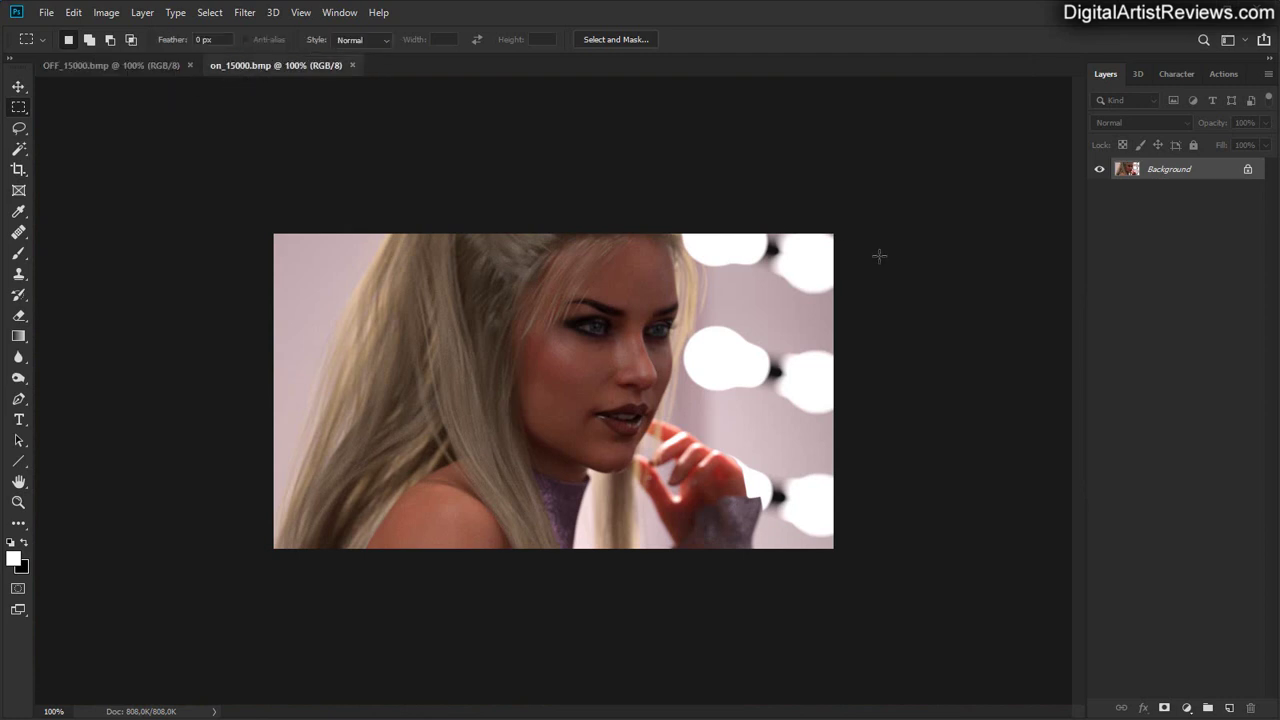
pyautogui.click(71, 61)
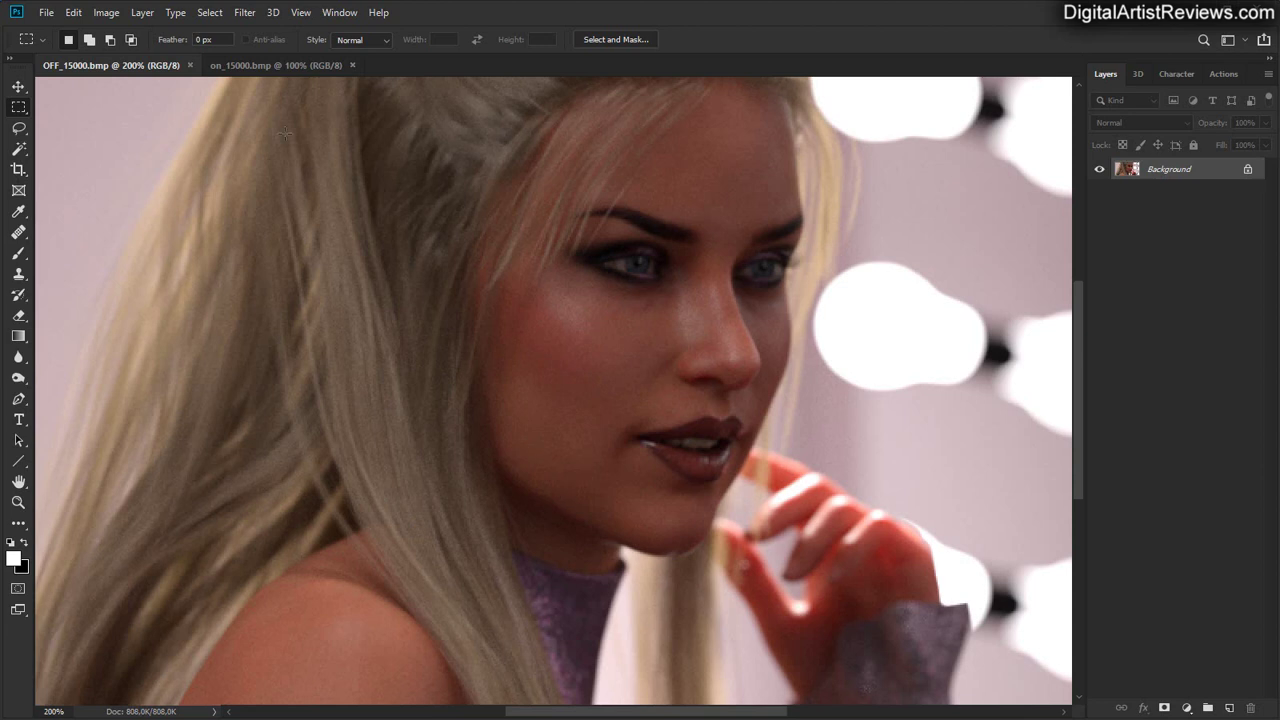
pyautogui.click(276, 66)
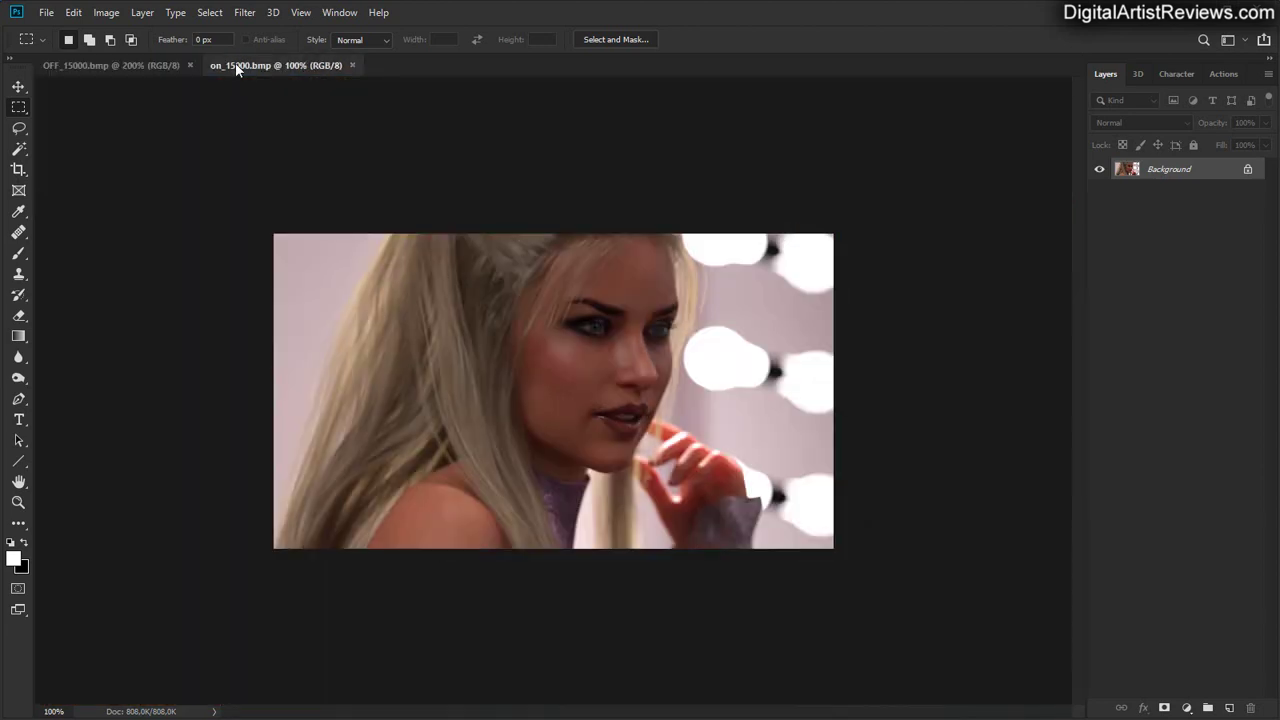
# - Close the on_15000 render and check the denoiser-on time for 5000 iterations in the Test notes
pyautogui.click(350, 66)
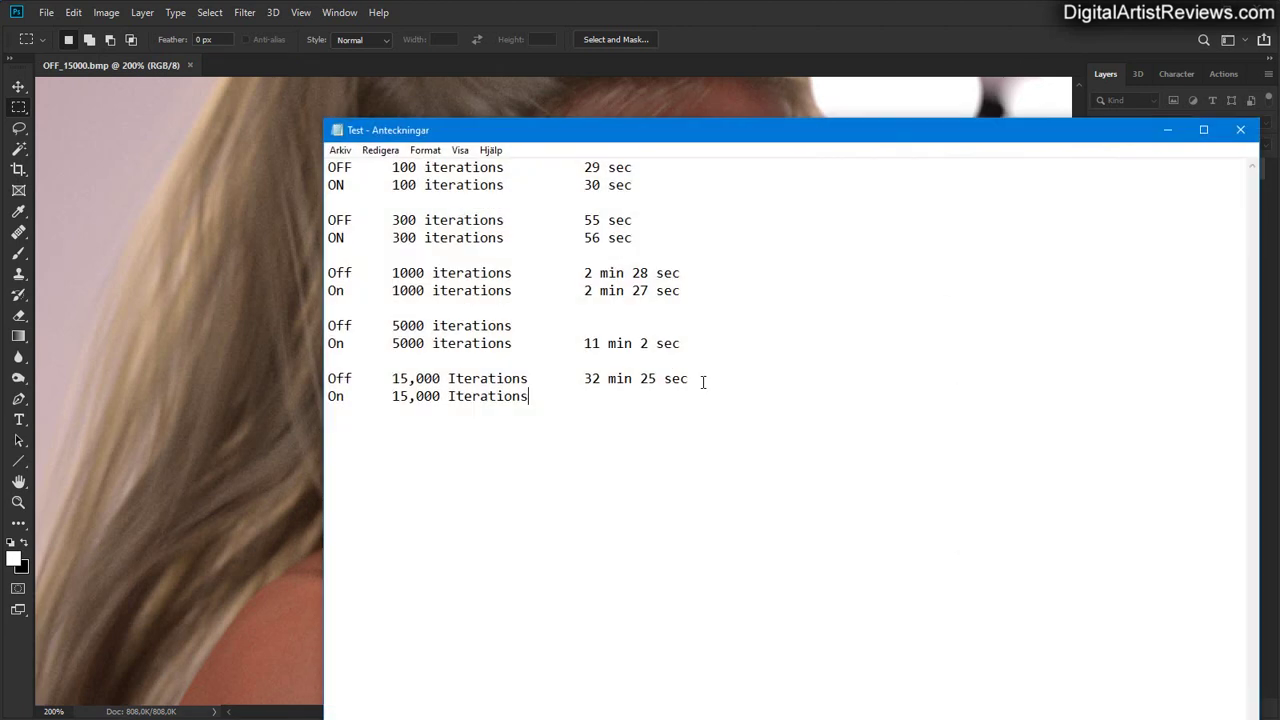
pyautogui.click(718, 719)
pyautogui.moveTo(683, 343); pyautogui.dragTo(359, 346)
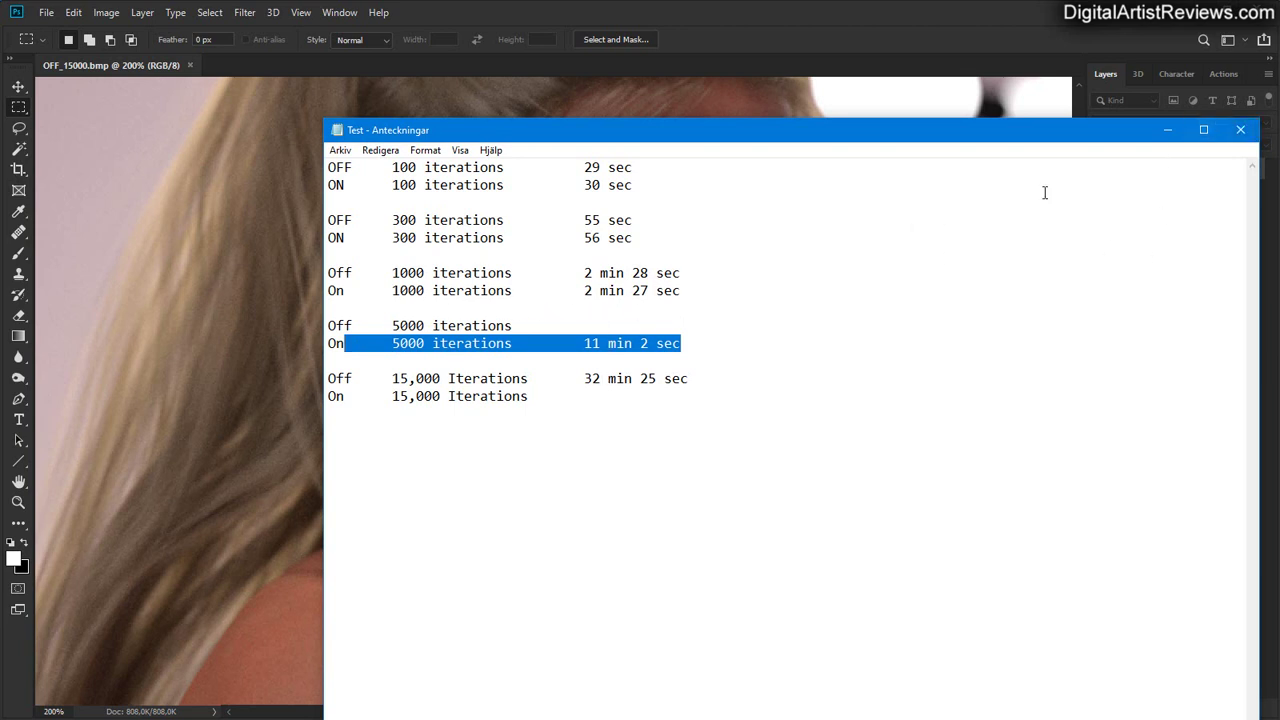
pyautogui.click(1240, 129)
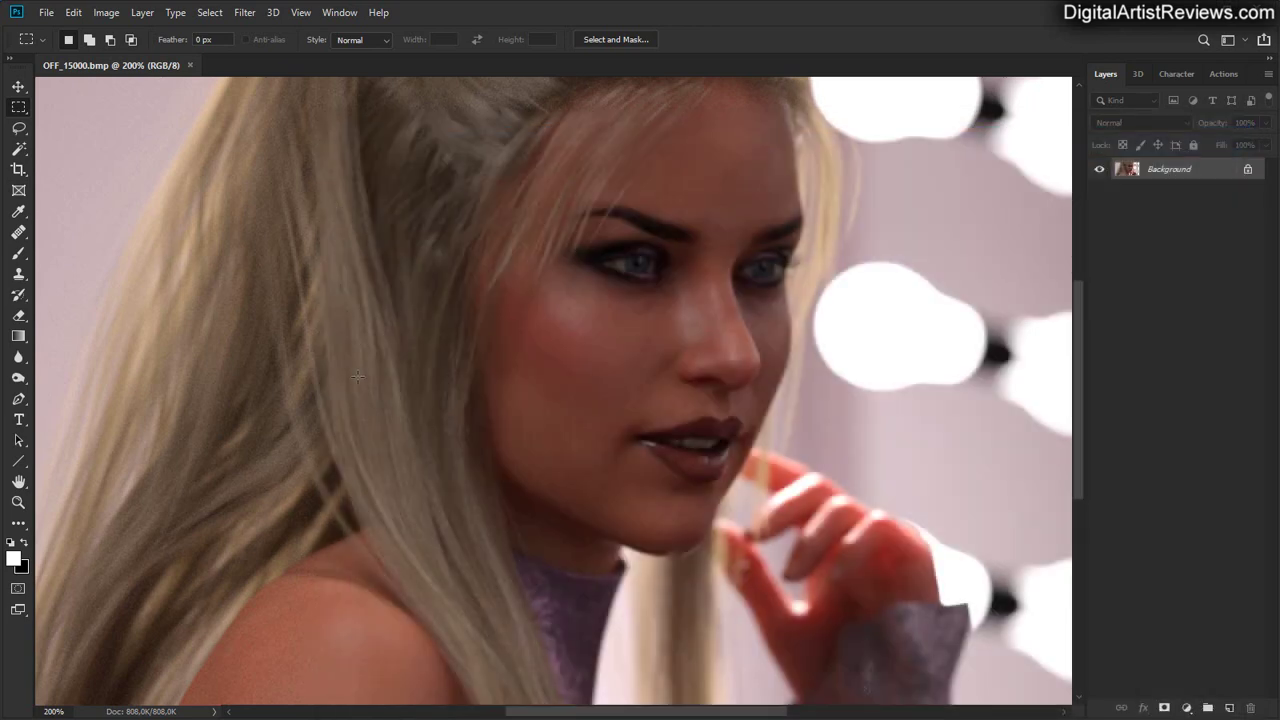
# - Open ON_5000 from the OnOff folder in Photoshop alongside OFF_15000
pyautogui.hotkey('alt', 'Tab')
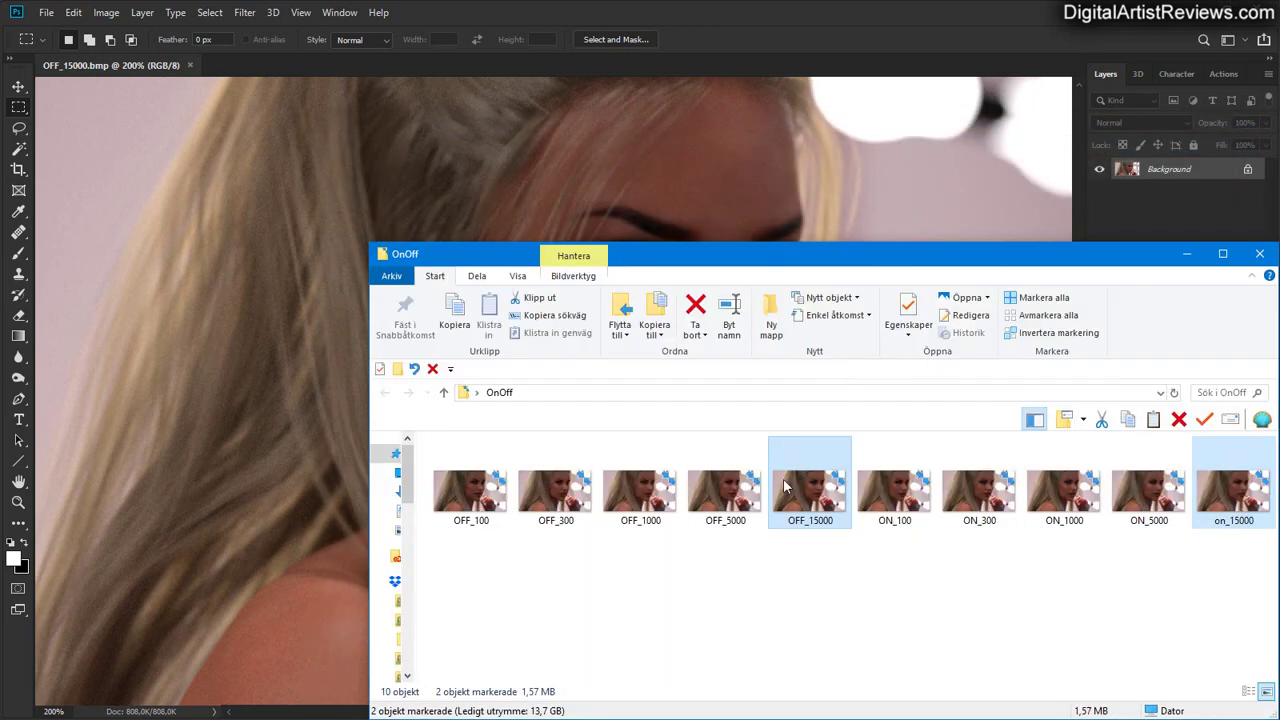
pyautogui.moveTo(1160, 497); pyautogui.dragTo(525, 67)
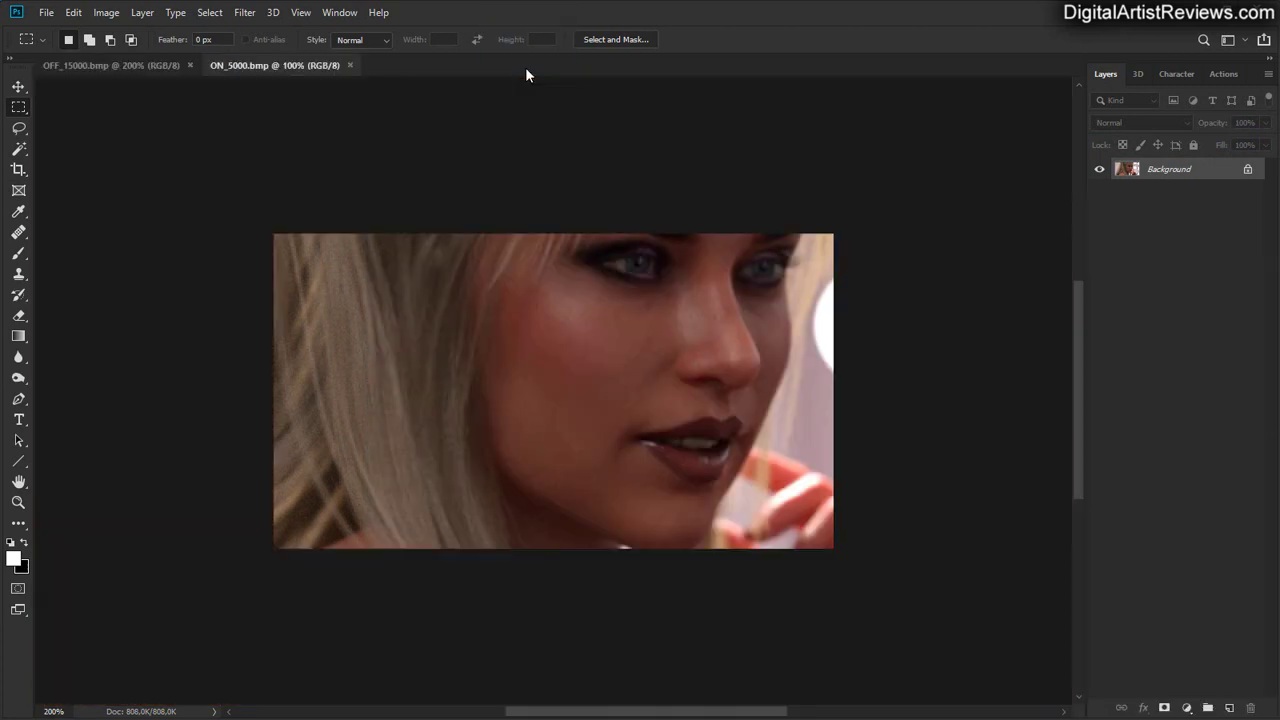
pyautogui.press('super+plus')
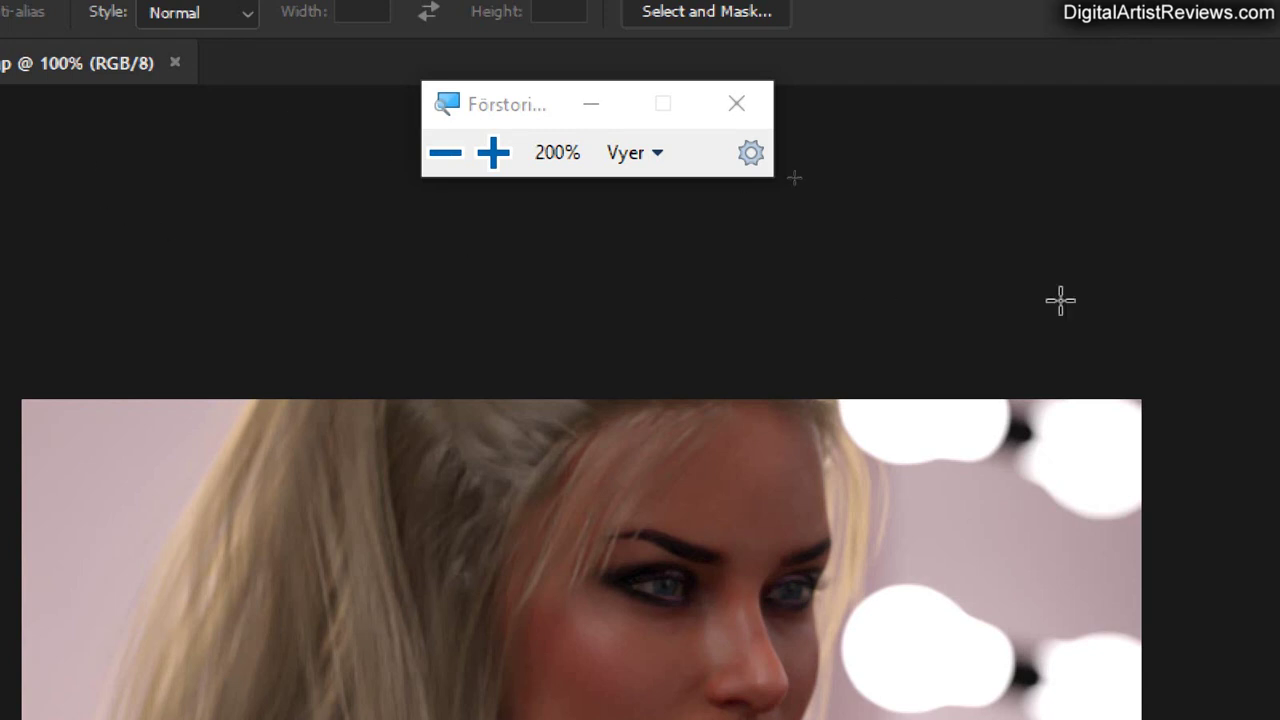
pyautogui.click(445, 153)
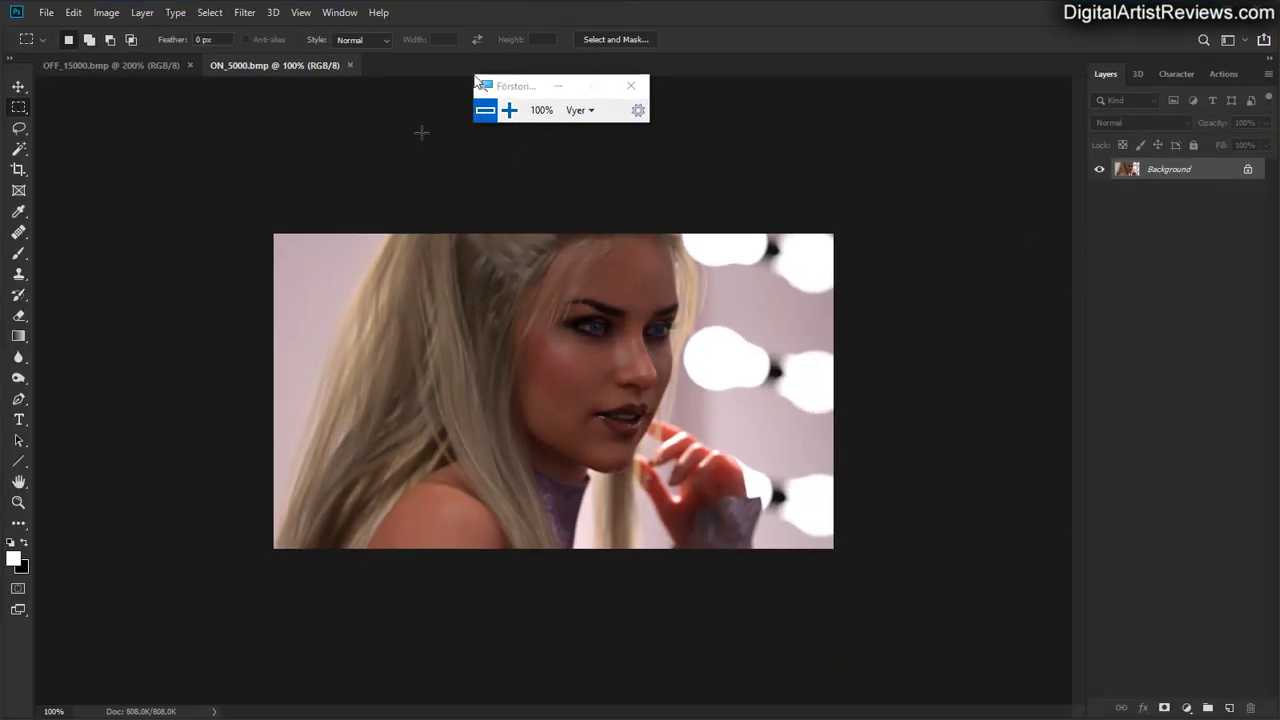
pyautogui.click(630, 85)
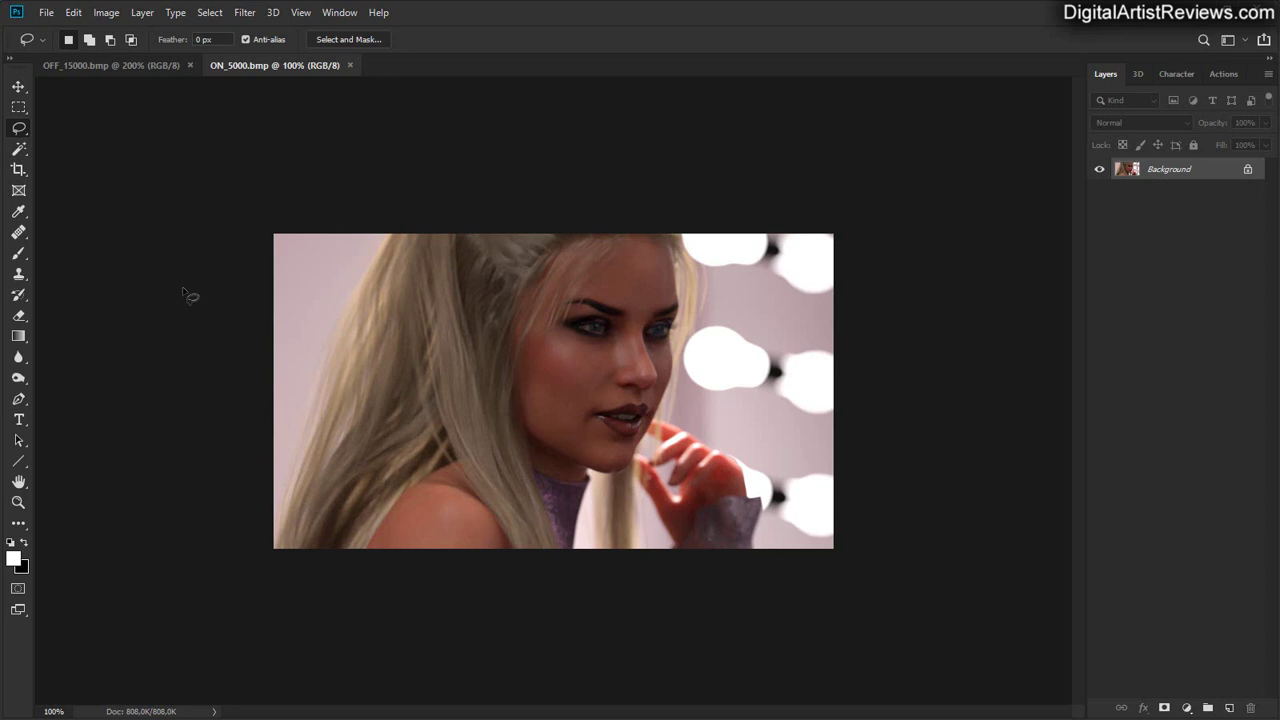
# - Enlarge ON_5000 to 200% and compare it with OFF_15000 by alternating between the two renders
pyautogui.hotkey('ctrl', '+')
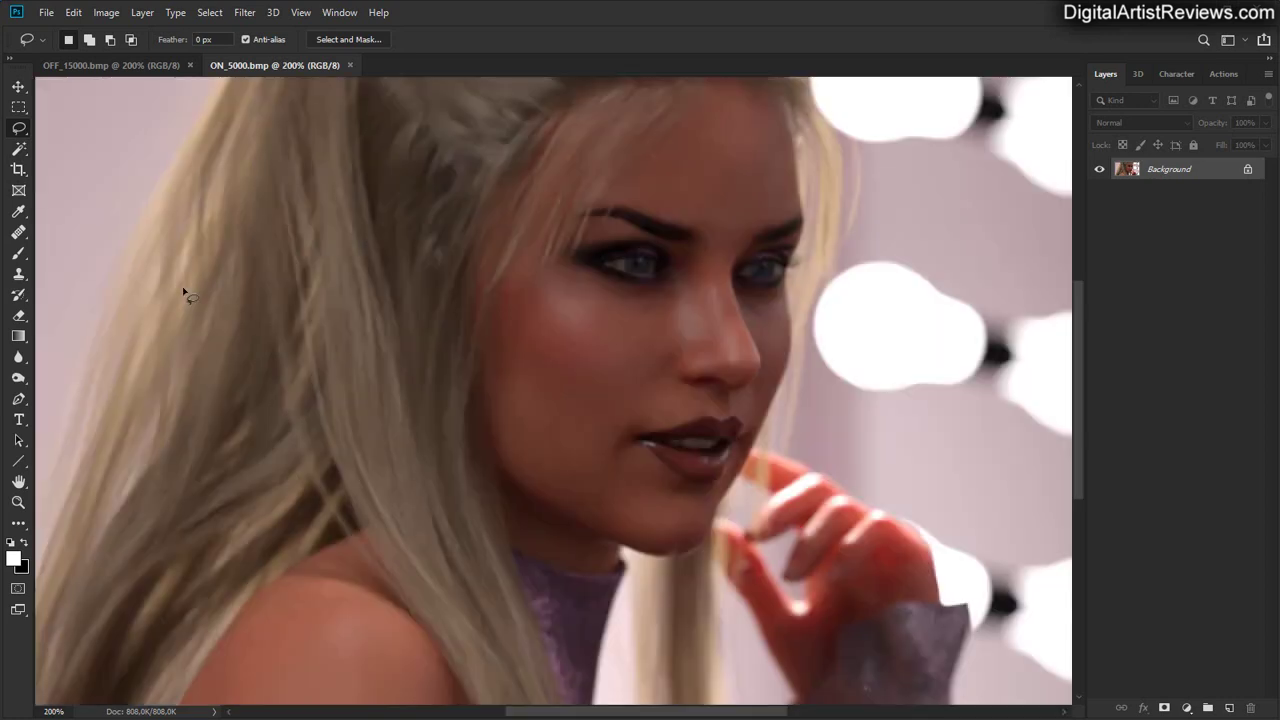
pyautogui.click(140, 66)
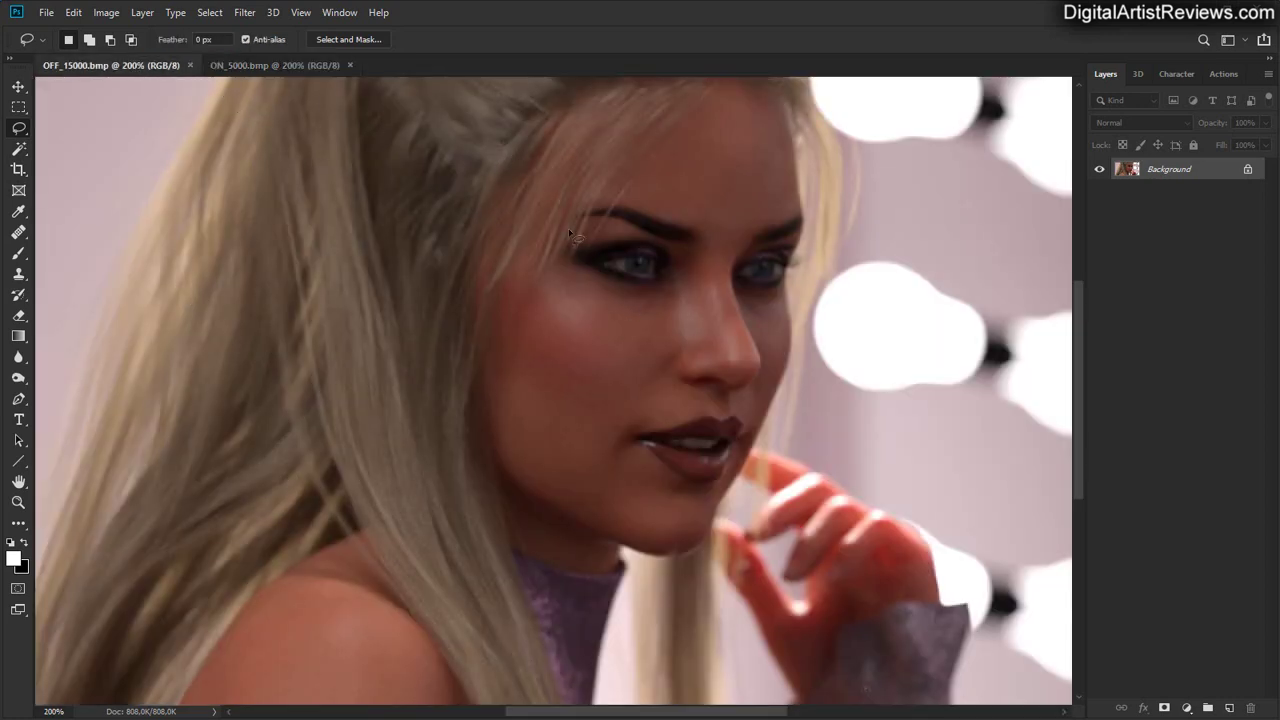
pyautogui.click(241, 65)
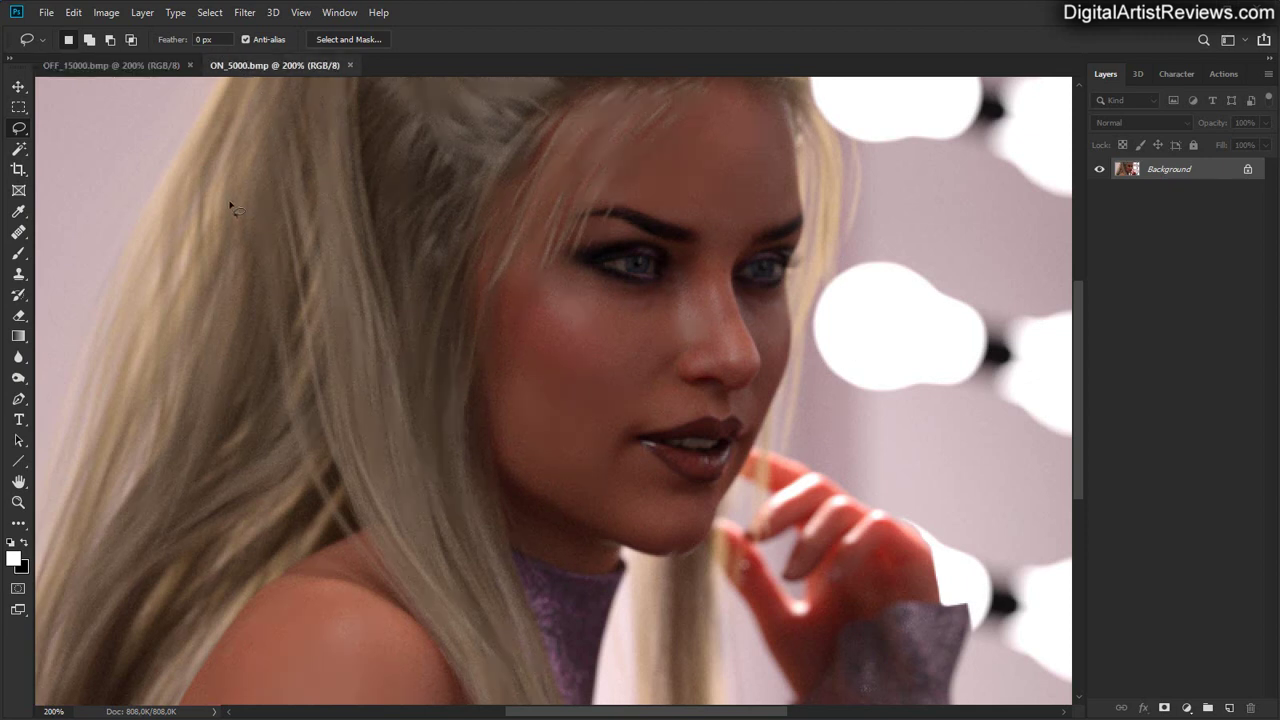
pyautogui.click(168, 65)
pyautogui.click(273, 66)
pyautogui.click(137, 66)
pyautogui.click(281, 65)
# - Reduce ON_5000 and OFF_15000 to 100% and compare them by alternating between the two renders
pyautogui.hotkey('ctrl', '-')
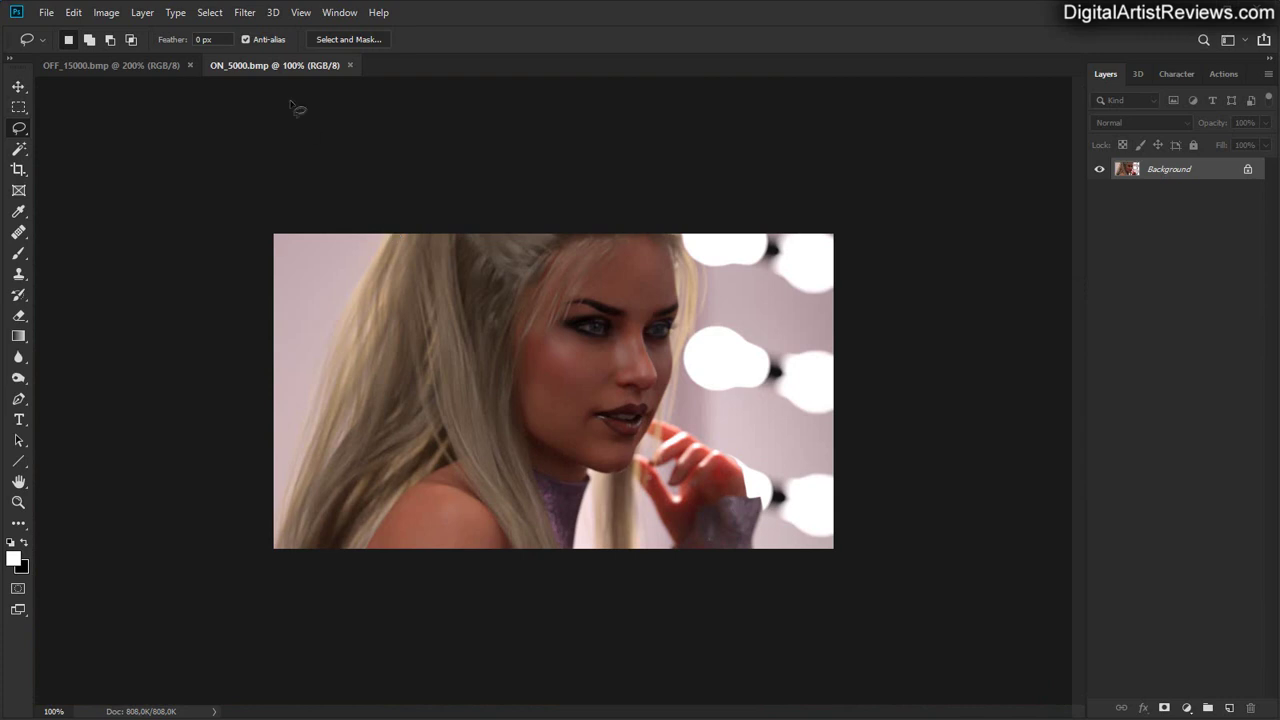
pyautogui.click(104, 65)
pyautogui.hotkey('ctrl', '-')
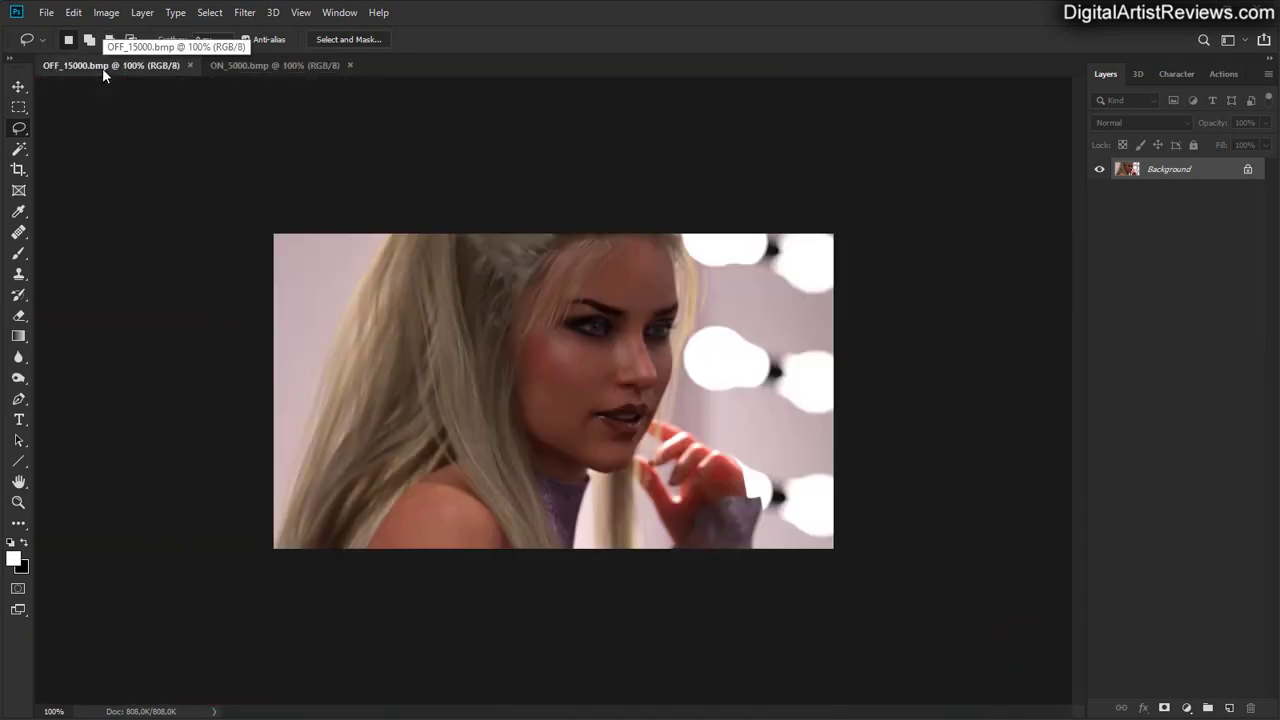
pyautogui.click(263, 62)
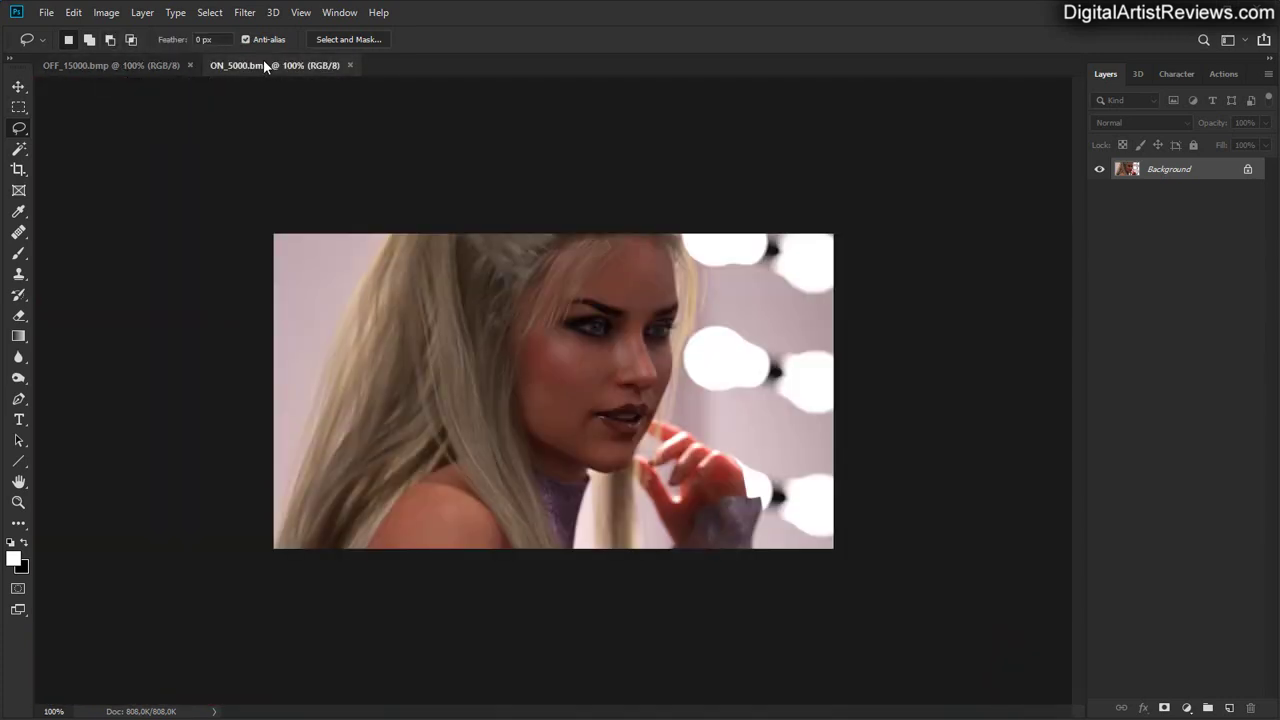
pyautogui.click(159, 72)
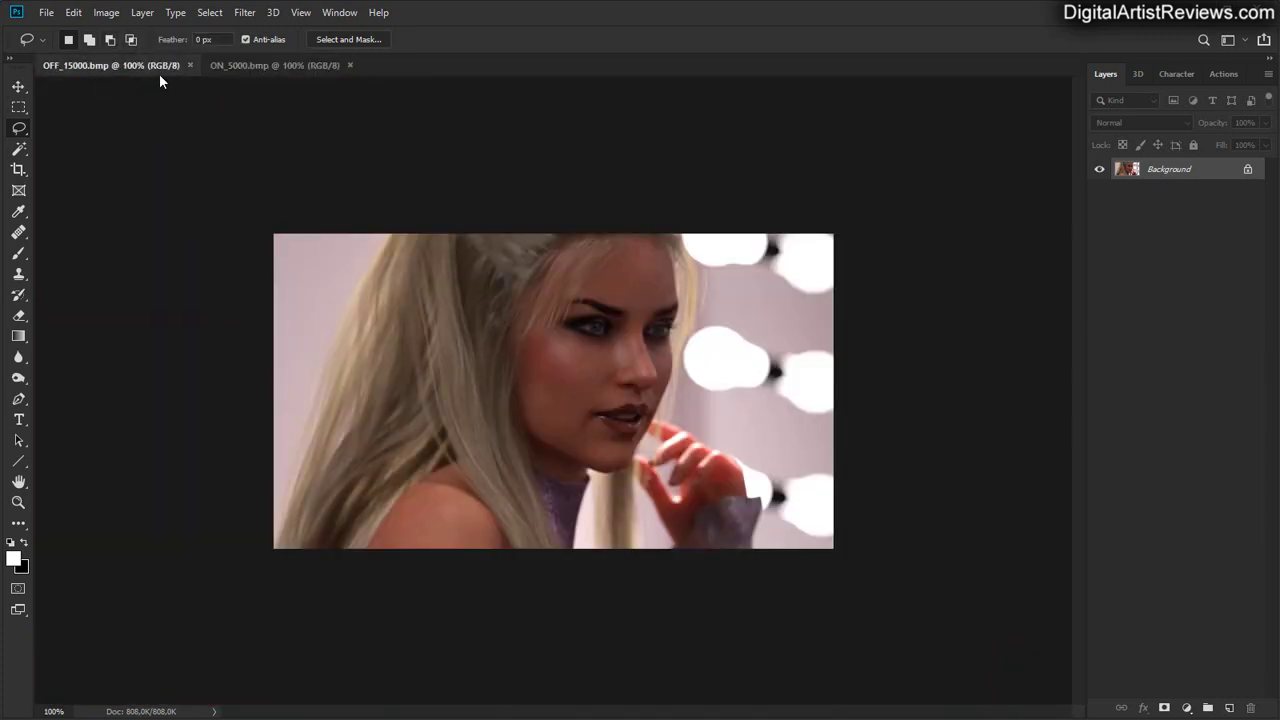
pyautogui.click(279, 69)
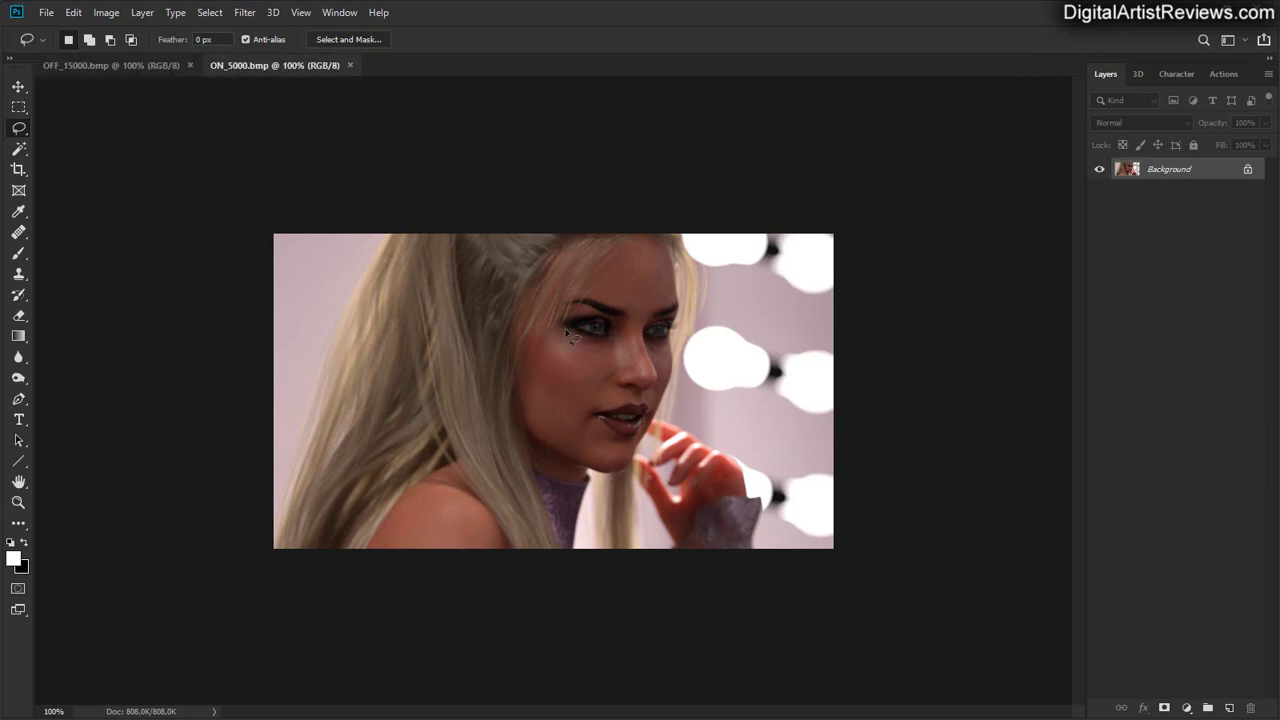
pyautogui.click(123, 60)
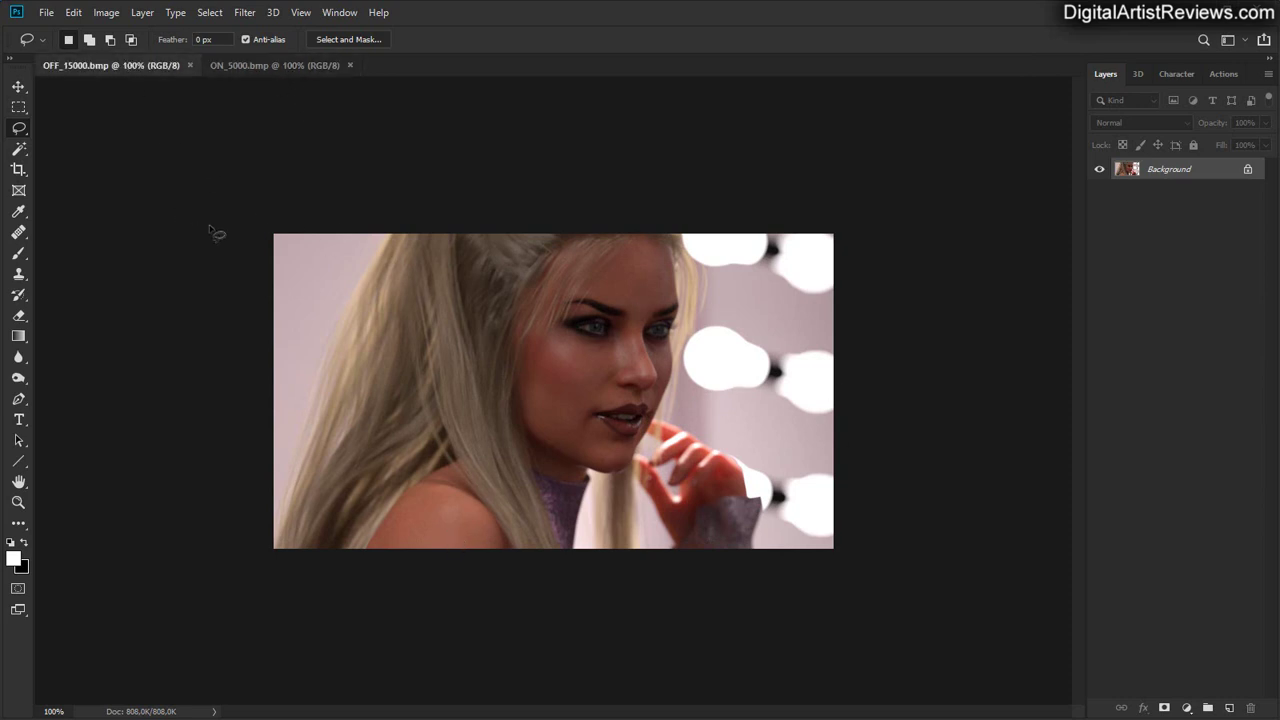
pyautogui.click(248, 64)
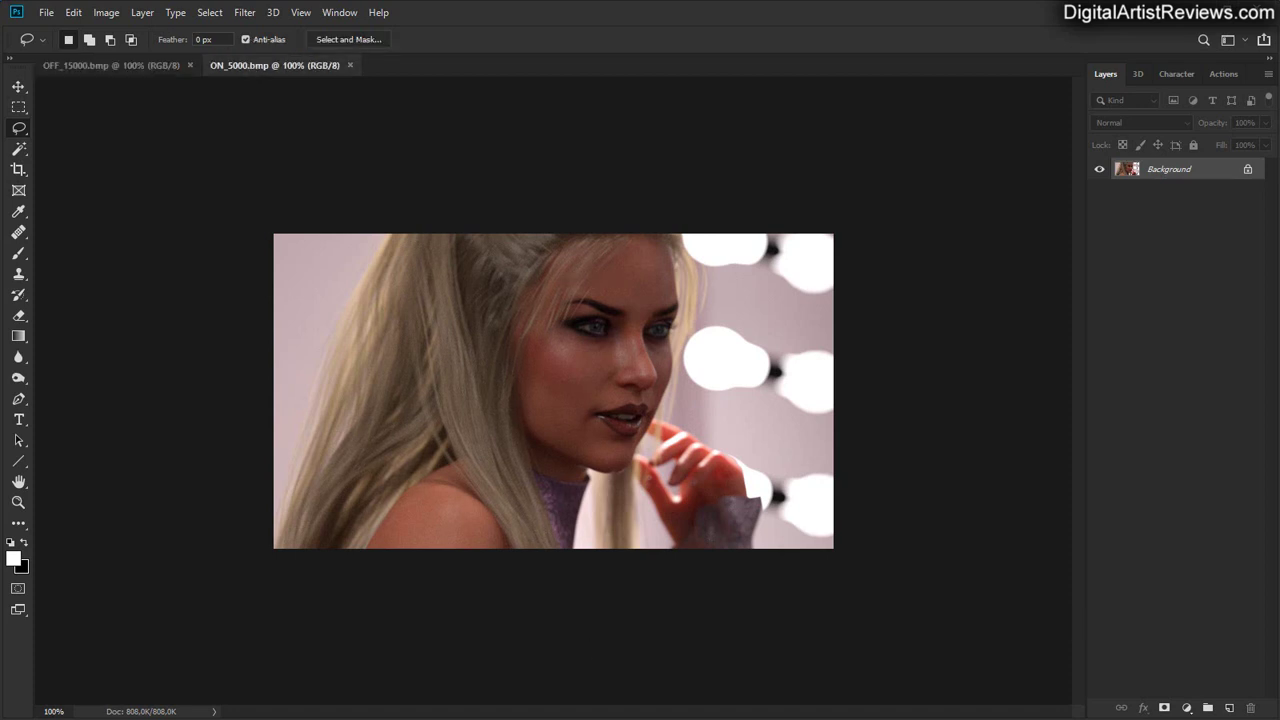
# - Open ON_1000 from the OnOff folder in Photoshop alongside the OFF_15000 and ON_5000 renders
pyautogui.hotkey('alt', 'Tab')
pyautogui.click(1062, 515)
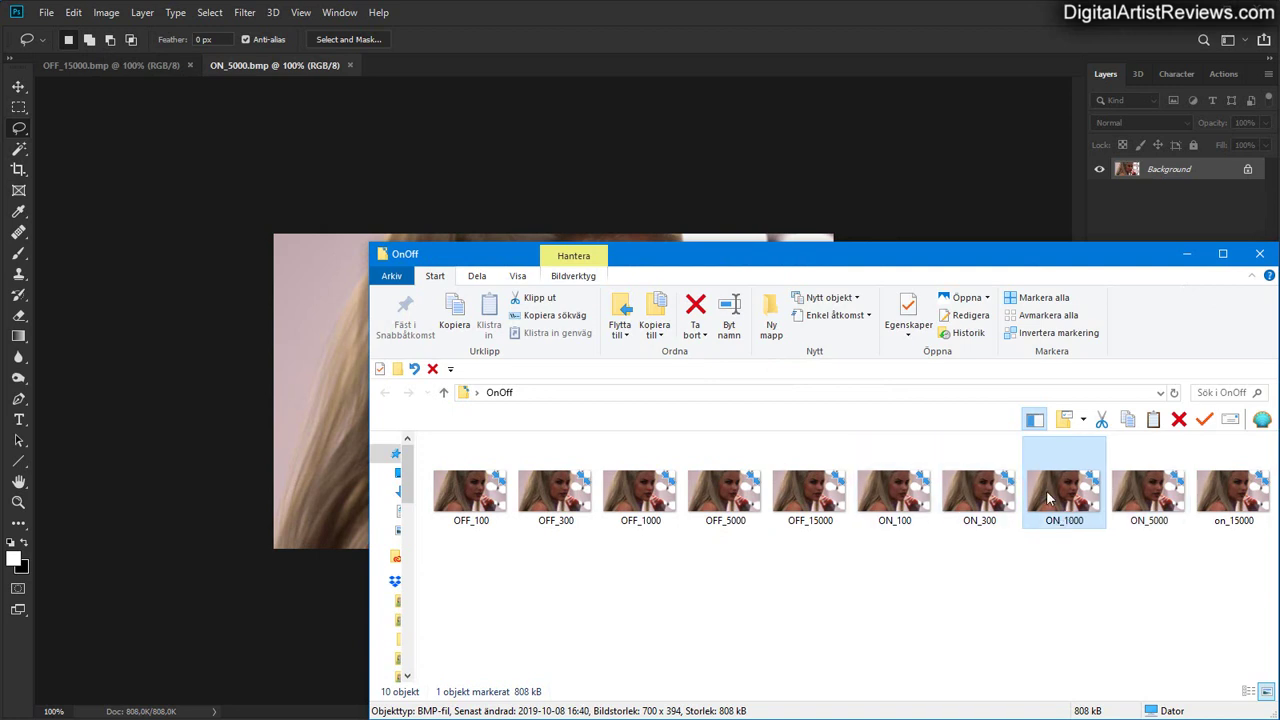
pyautogui.moveTo(1048, 497); pyautogui.dragTo(448, 67)
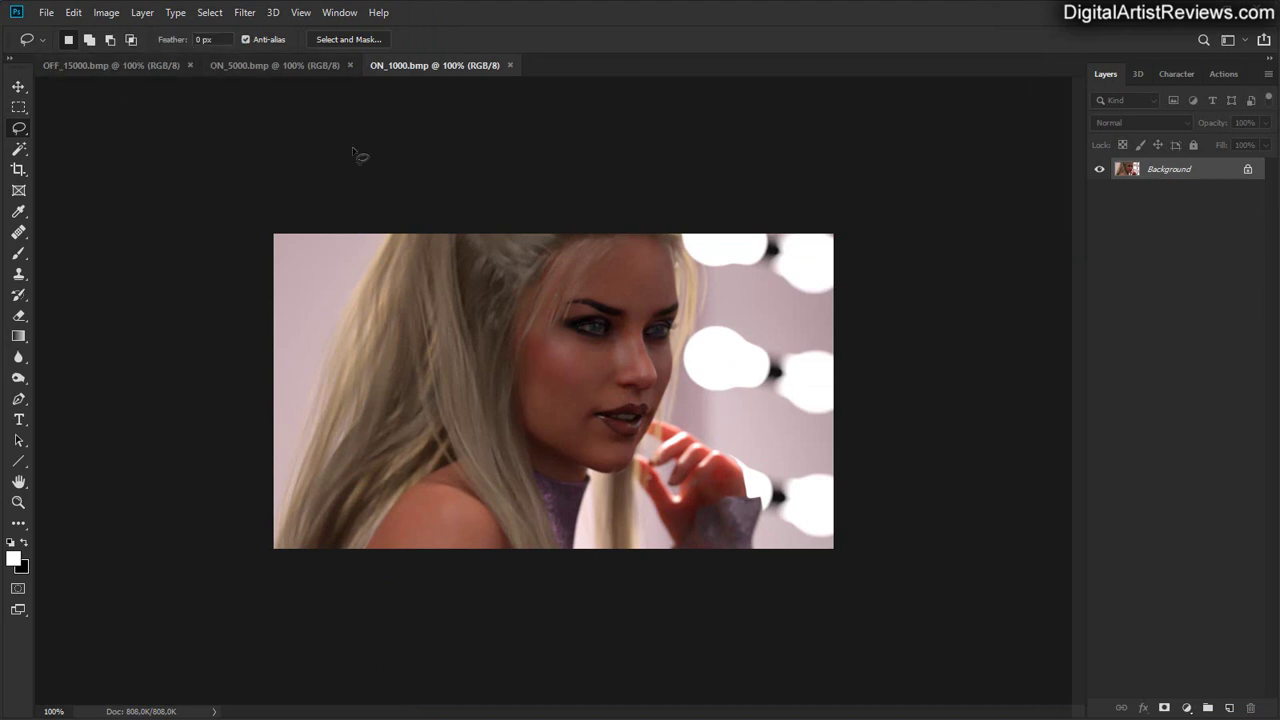
# - Compare the OFF_15000, ON_1000 and ON_5000 renders at 100% by switching among them
pyautogui.click(124, 63)
pyautogui.click(443, 66)
pyautogui.click(285, 65)
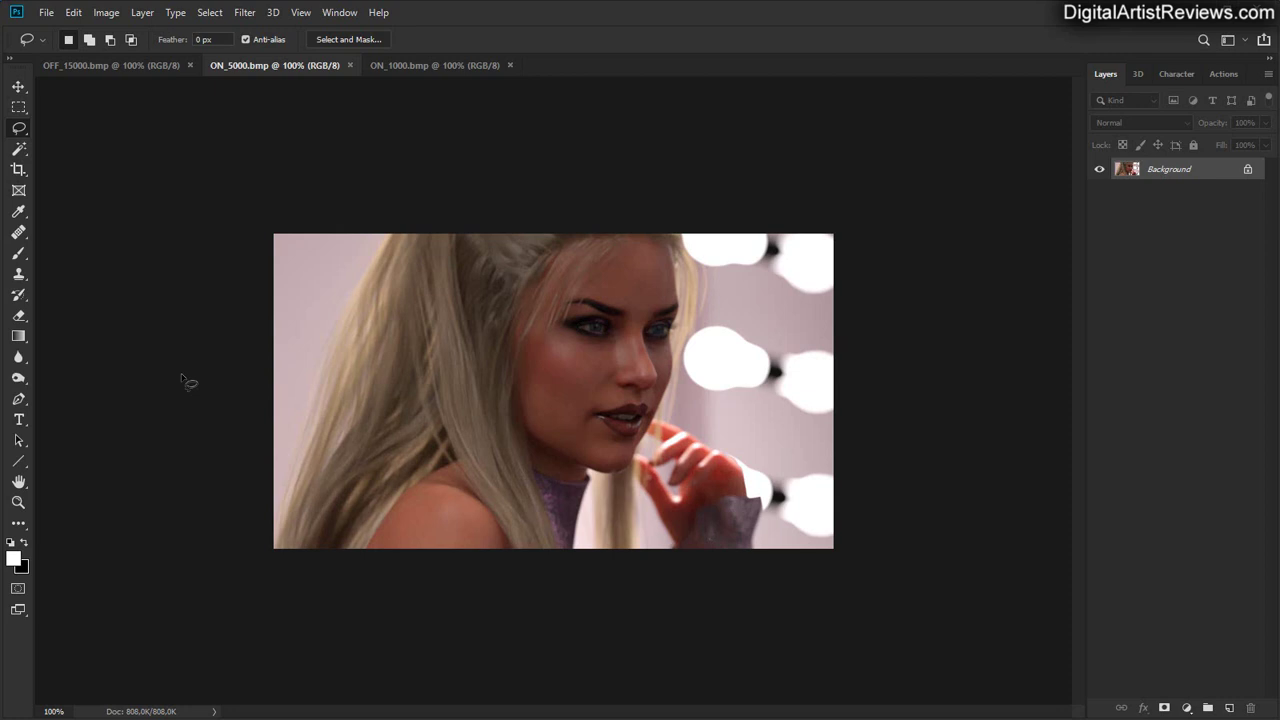
pyautogui.click(112, 66)
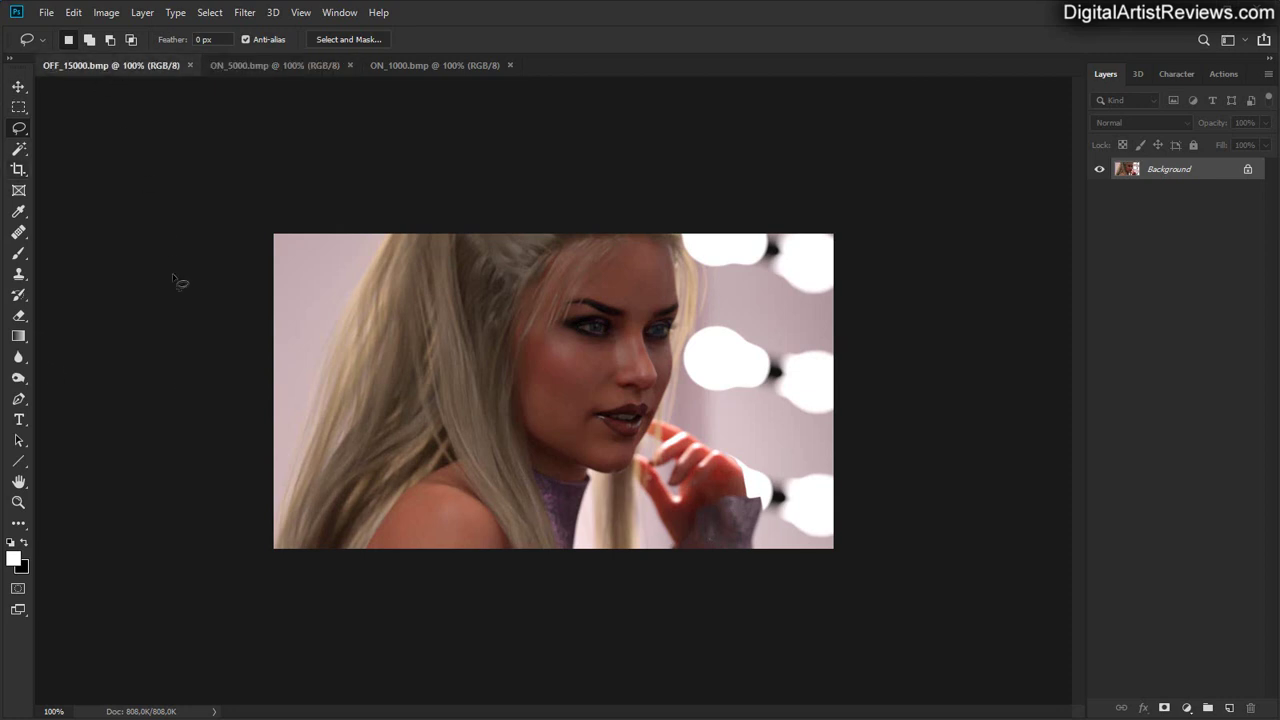